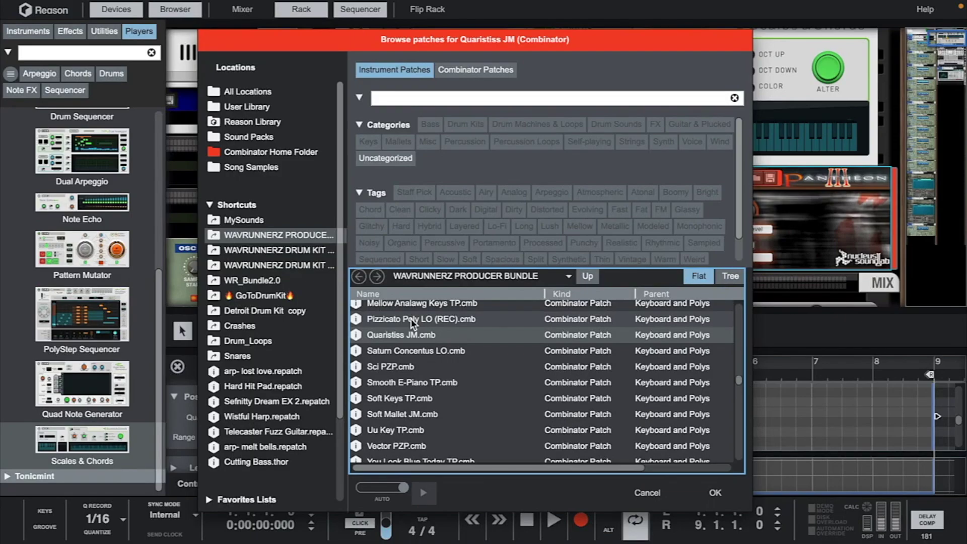
Step: Audition the keyboard patches in the WAVRUNNERZ PRODUCER BUNDLE and load Soft Keys TP.cmb into the Combinator
key("Down")
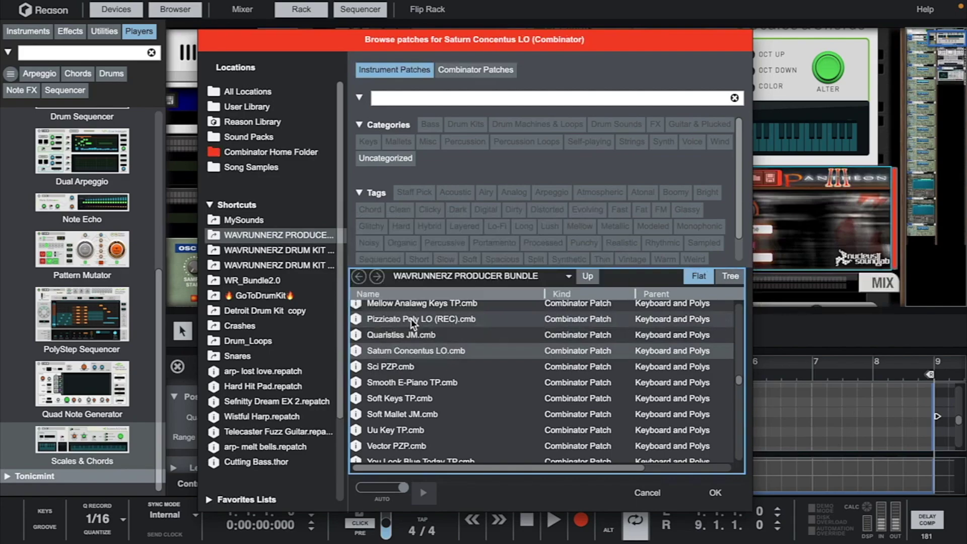
left_click(401, 392)
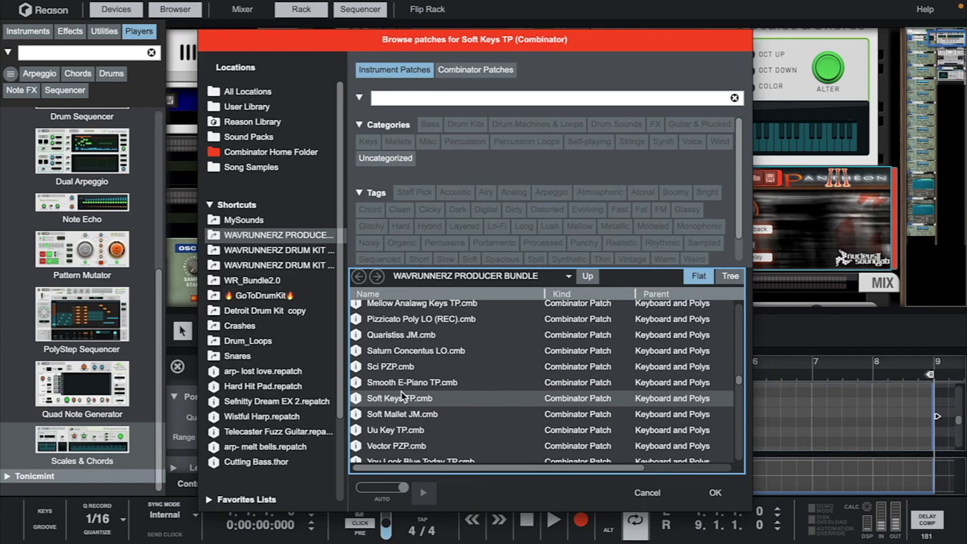
left_click(715, 491)
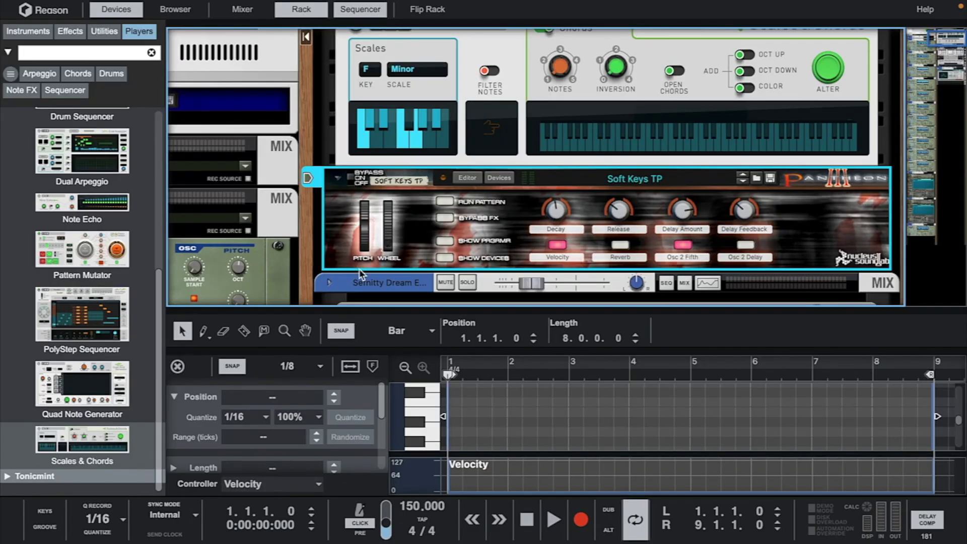
Step: Expand the sequencer and record a four-bar melody on the Soft Keys TP track
left_click_drag(359, 308, 492, 25)
left_click(580, 519)
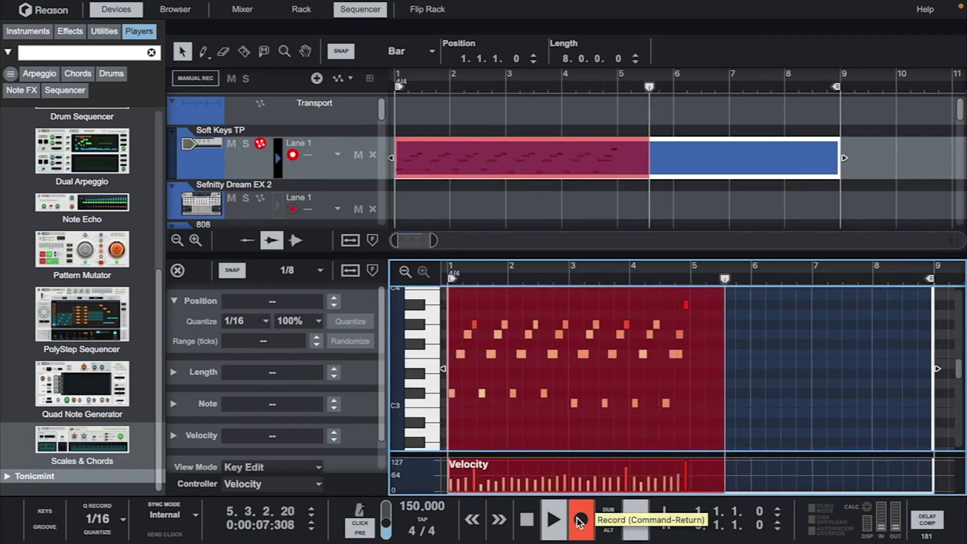
key("space")
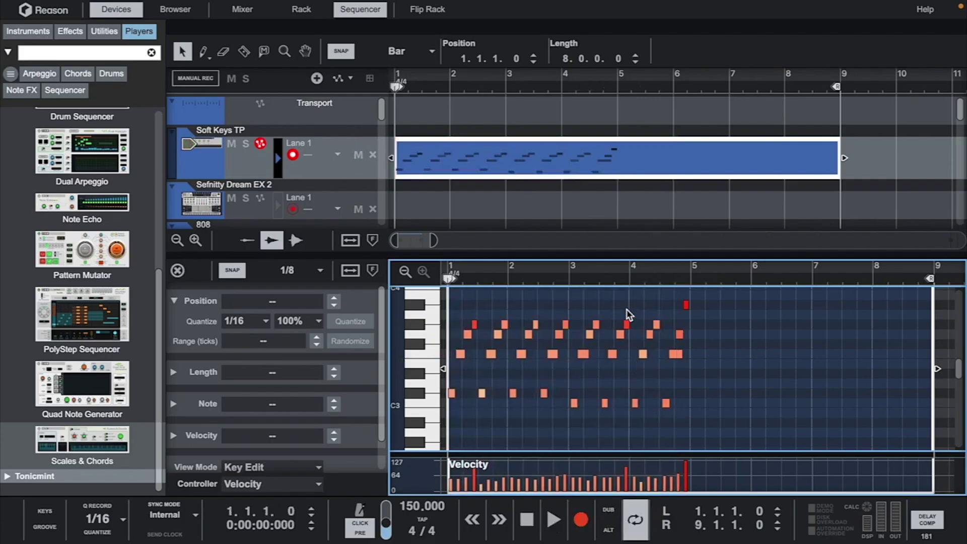
Step: Quantize the recorded Soft Keys TP notes at a uniform velocity of 90 and shorten the clip and loop to four bars
right_click(489, 152)
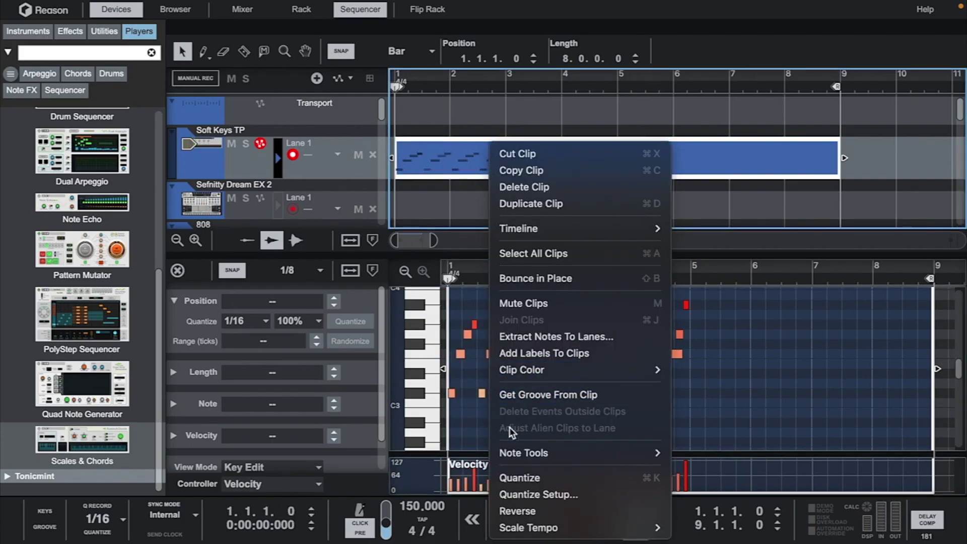
left_click(534, 481)
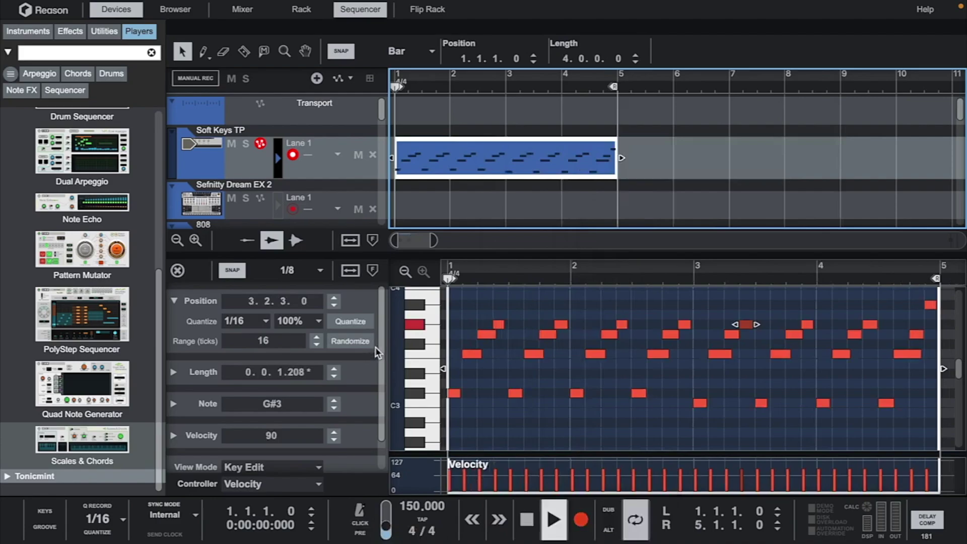
Step: Play the loop and check the Soft Keys TP channel's signal in the Spectrum EQ analyzer
key("space")
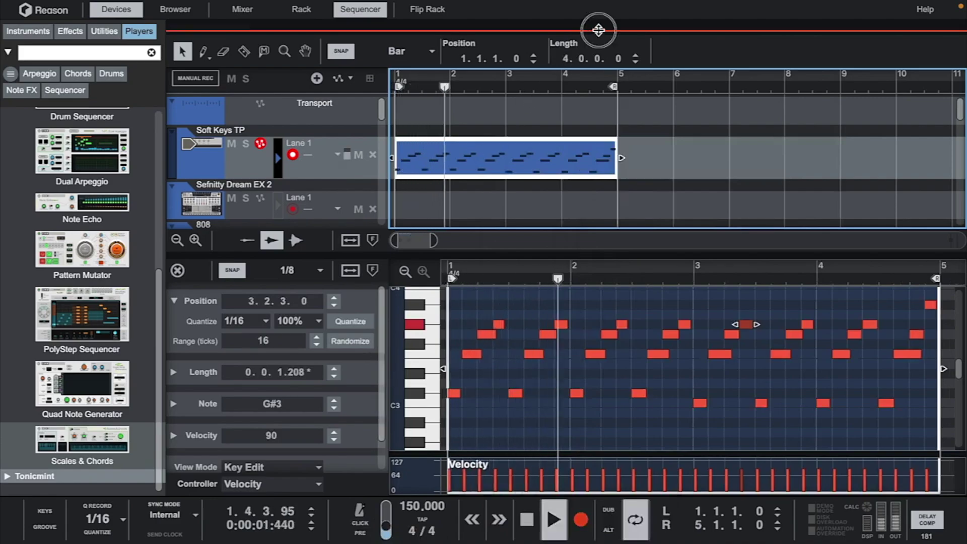
left_click_drag(598, 30, 611, 279)
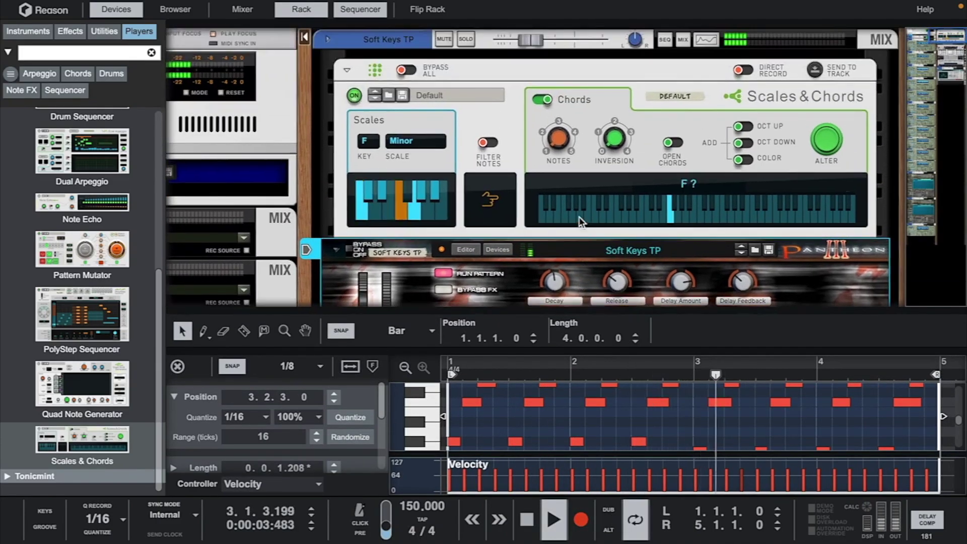
left_click(364, 39)
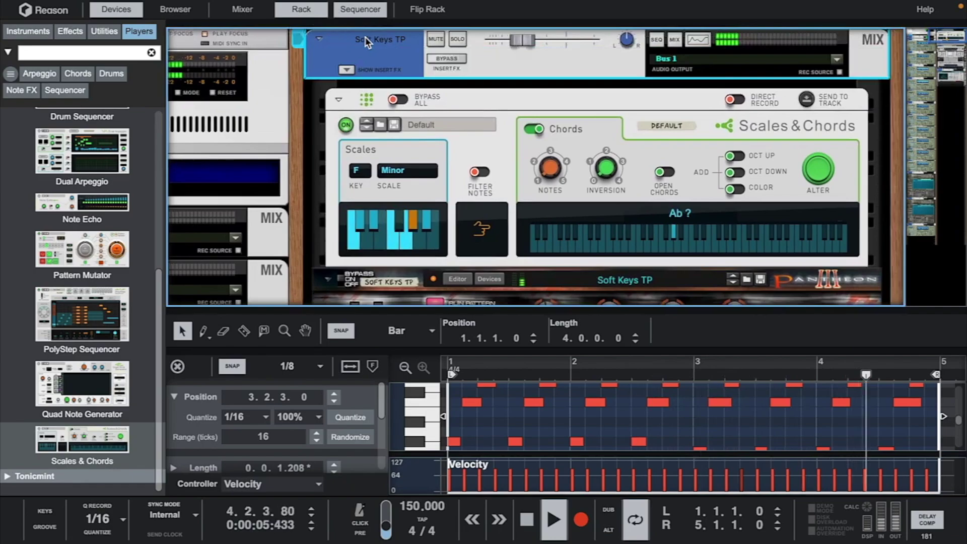
left_click(702, 41)
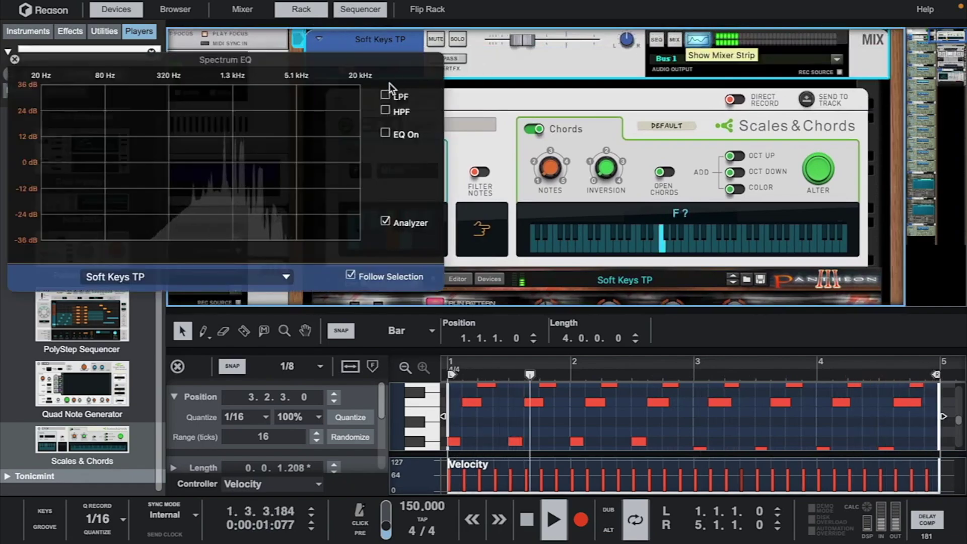
left_click(14, 59)
Step: Add Cableguys HalfTime as an insert effect on the Soft Keys TP channel, keeping its 1 Bar loop and 2x mode
left_click(70, 31)
scroll(93, 257, "down", 10)
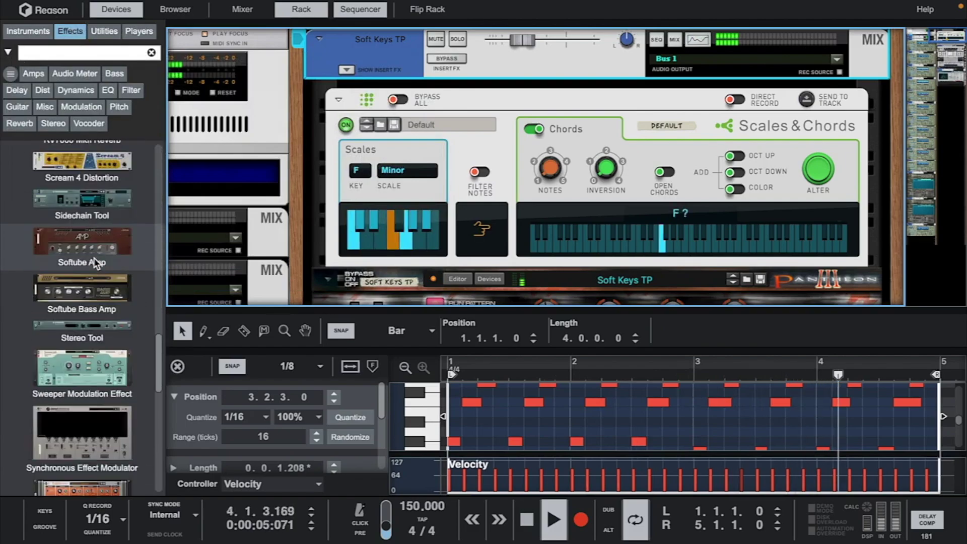
key("space")
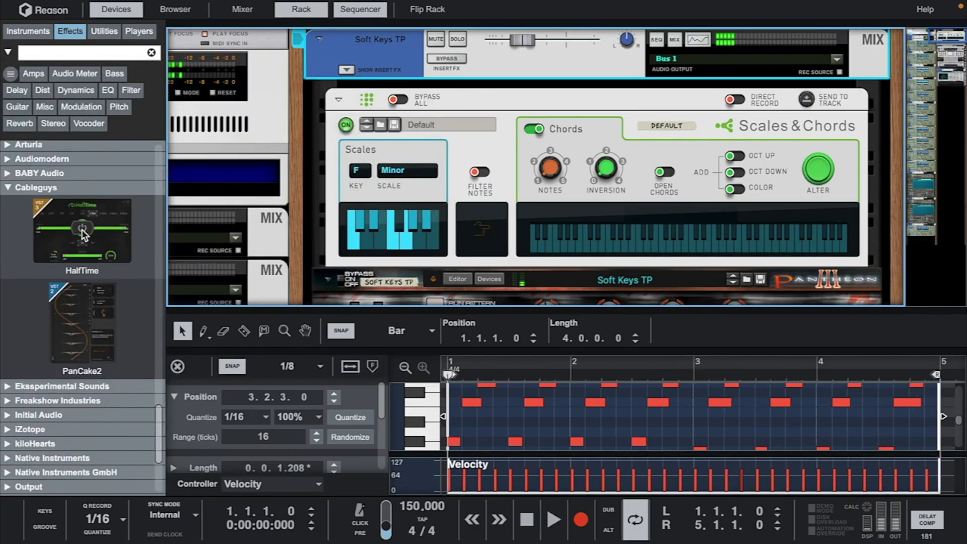
left_click(81, 228)
left_click(346, 69)
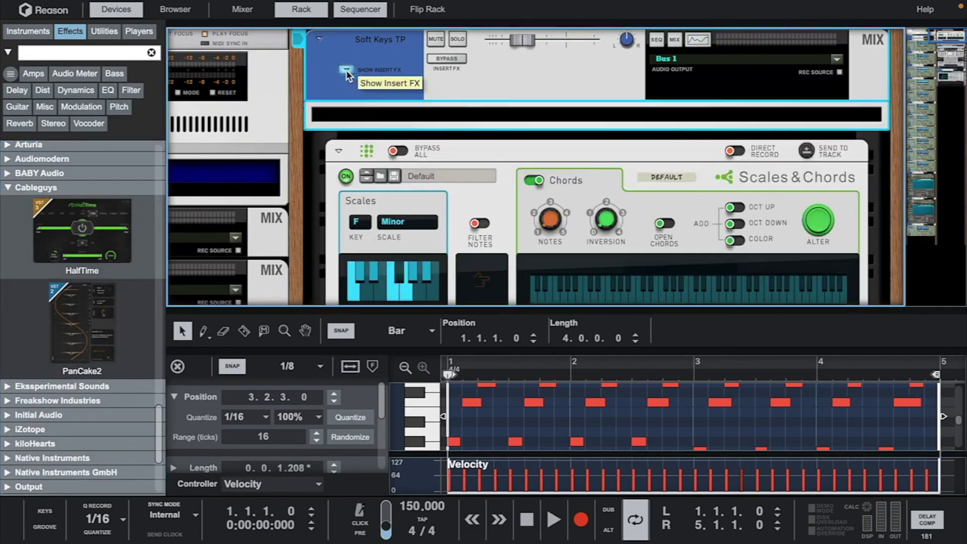
left_click_drag(86, 255, 75, 241)
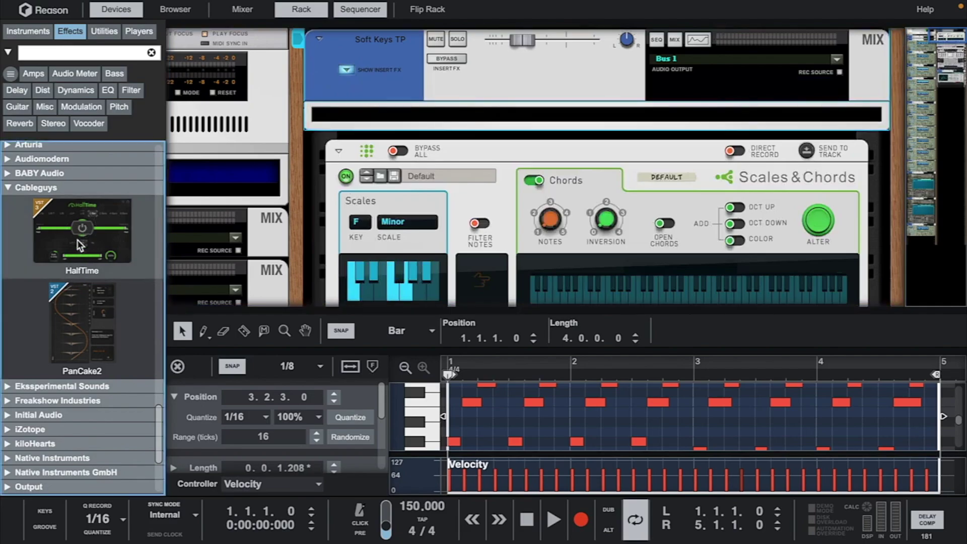
key("space")
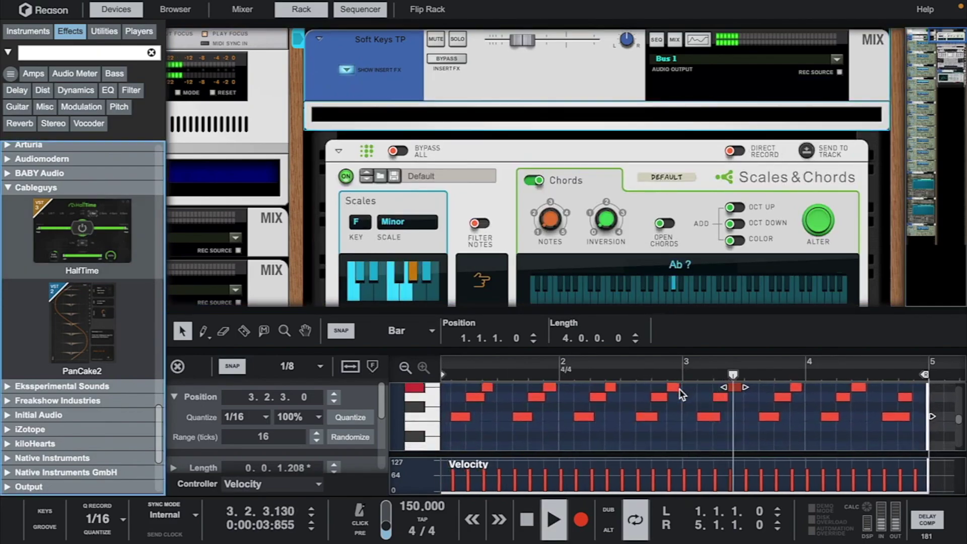
left_click_drag(82, 230, 466, 104)
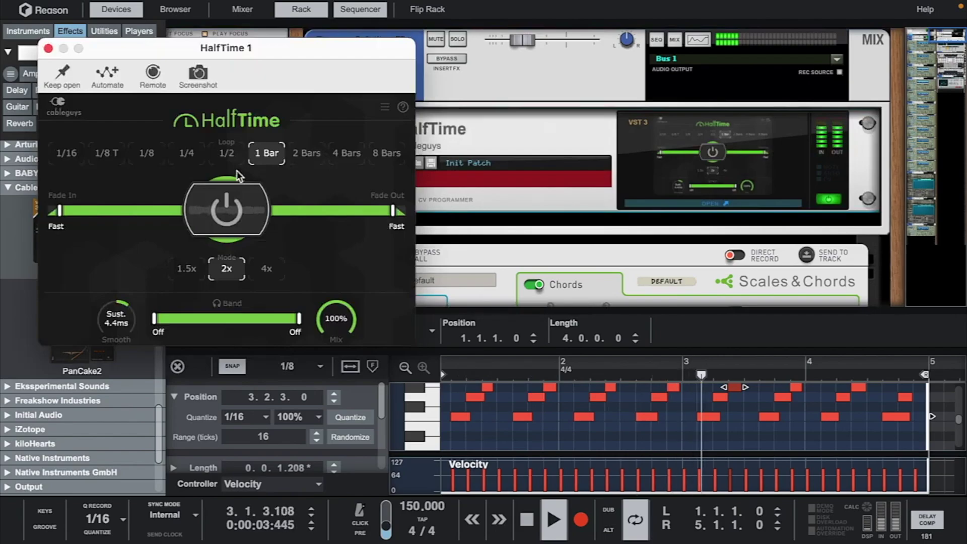
left_click(49, 49)
Step: Lower the last note of the Soft Keys TP clip to G#3 and play the loop
left_click_drag(518, 308, 515, 108)
scroll(604, 370, "up", 3)
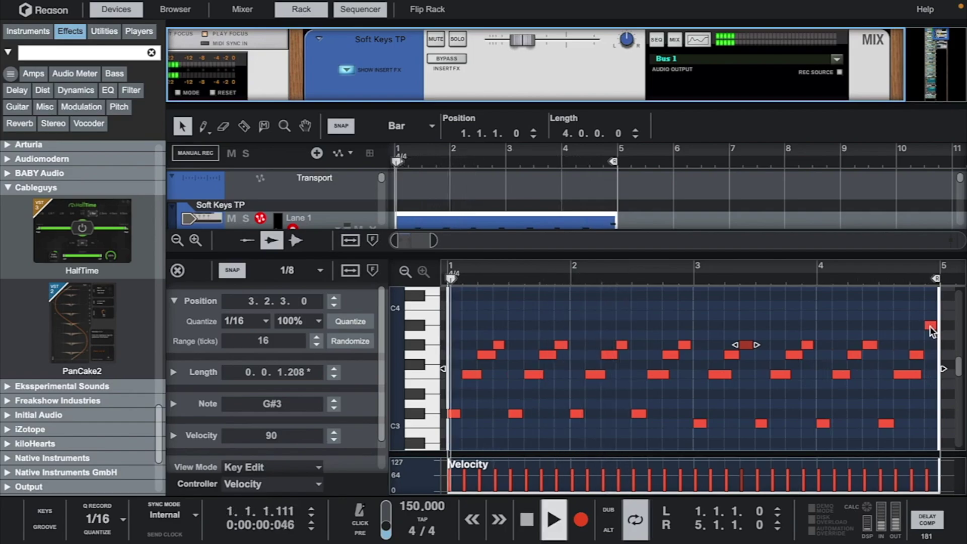
key("space")
left_click_drag(929, 326, 933, 346)
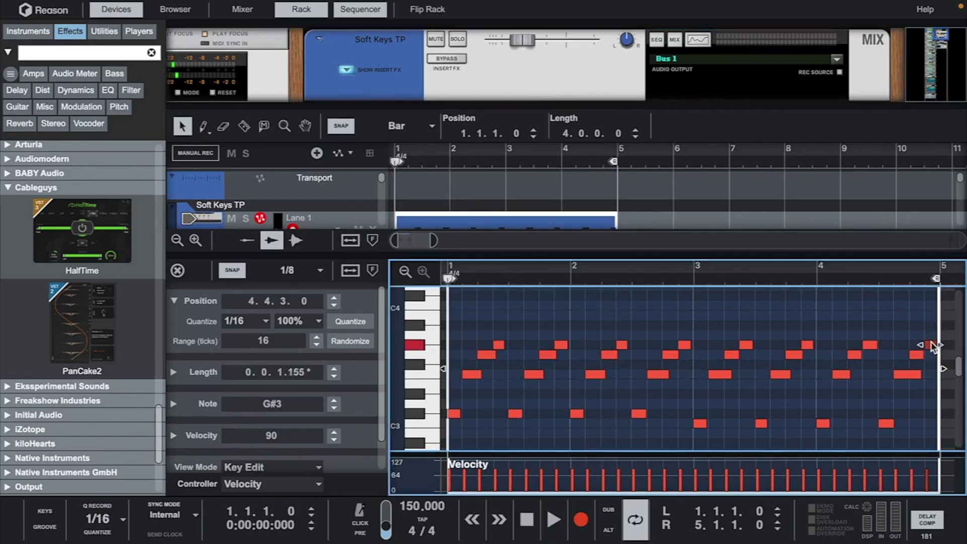
key("space")
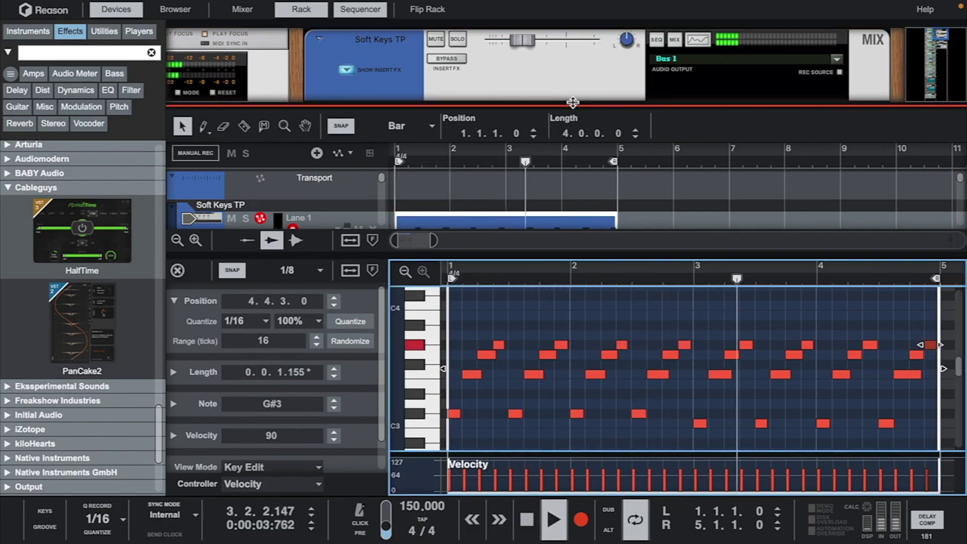
Step: Enable the low-pass filter and a high-pass filter at 269.7 Hz in the Soft Keys TP channel's Spectrum EQ
left_click_drag(572, 102, 597, 311)
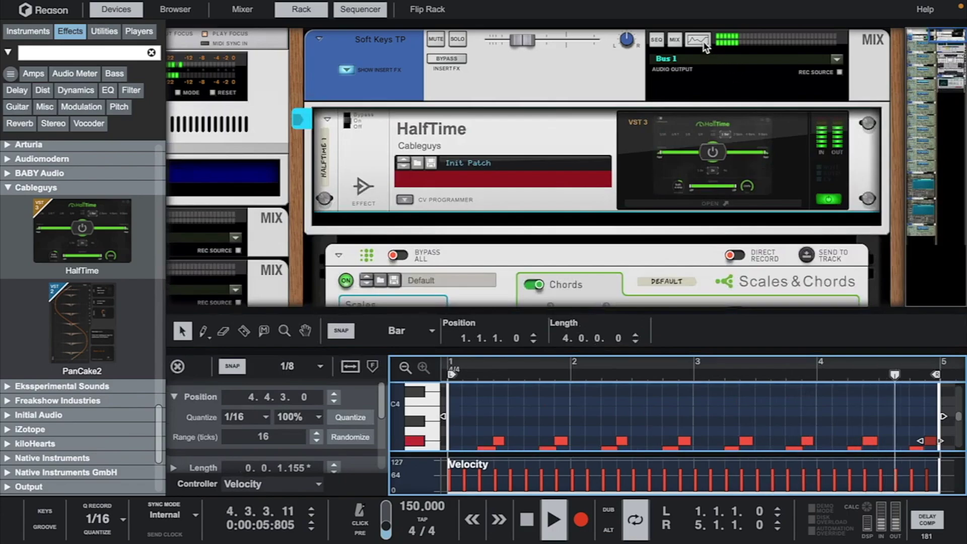
left_click(698, 40)
left_click(386, 94)
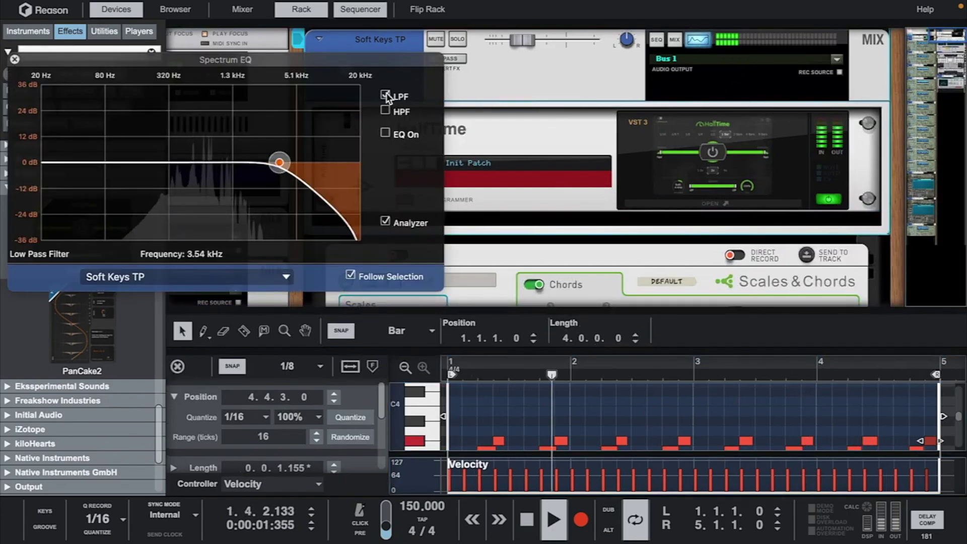
left_click(385, 111)
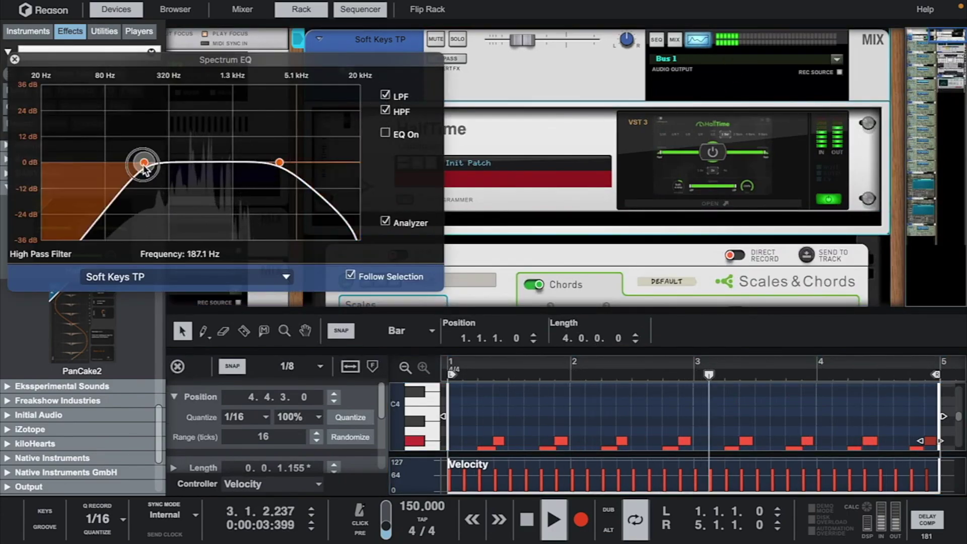
mouse_move(143, 162)
left_mouse_down()
mouse_move(200, 174)
mouse_move(160, 165)
left_mouse_up()
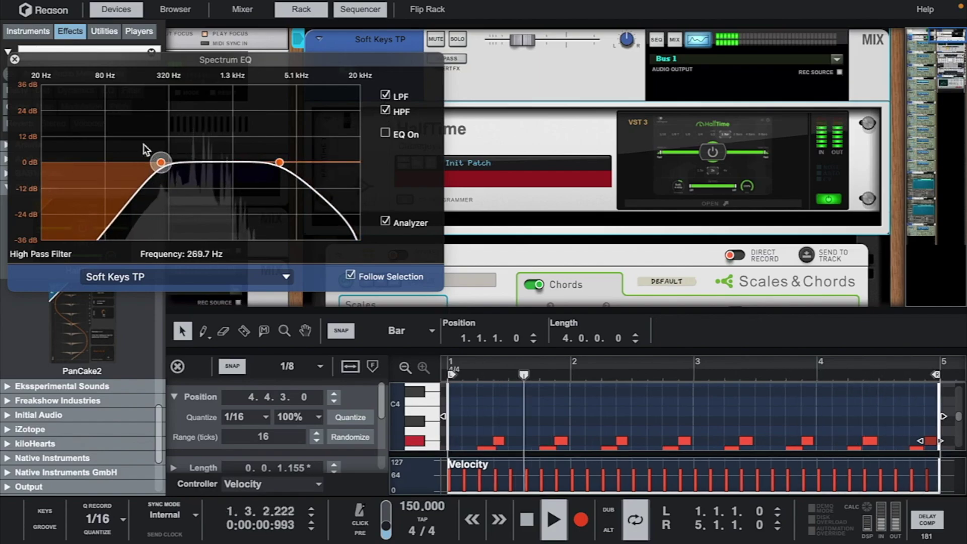
left_click(13, 61)
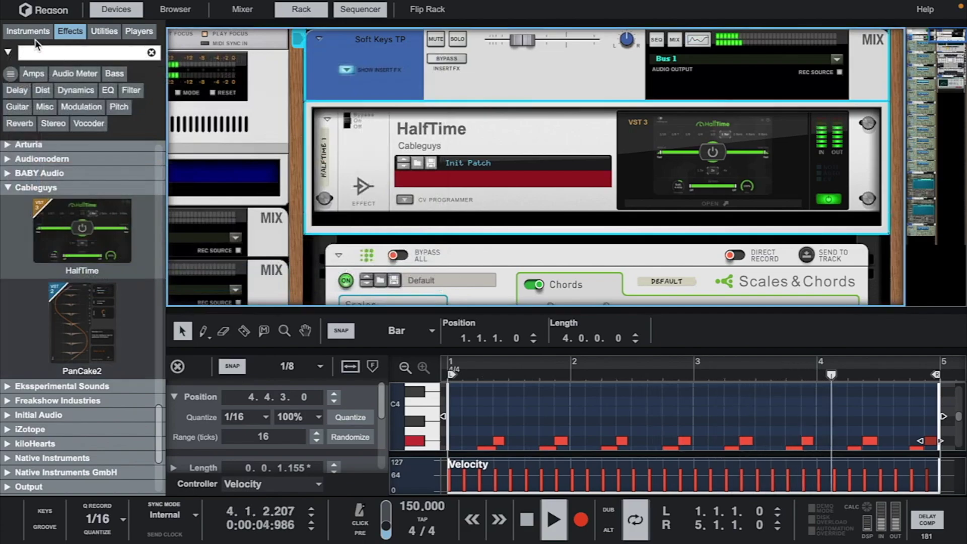
Step: Insert Output's Thermal effect below HalfTime on the Soft Keys TP channel and open its interface
scroll(71, 322, "down", 3)
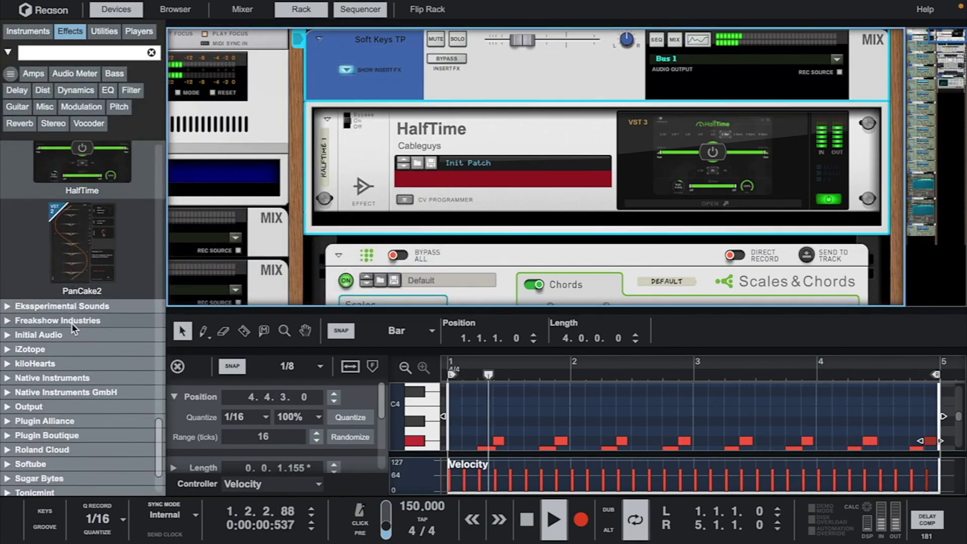
scroll(71, 322, "down", 3)
left_click(9, 318)
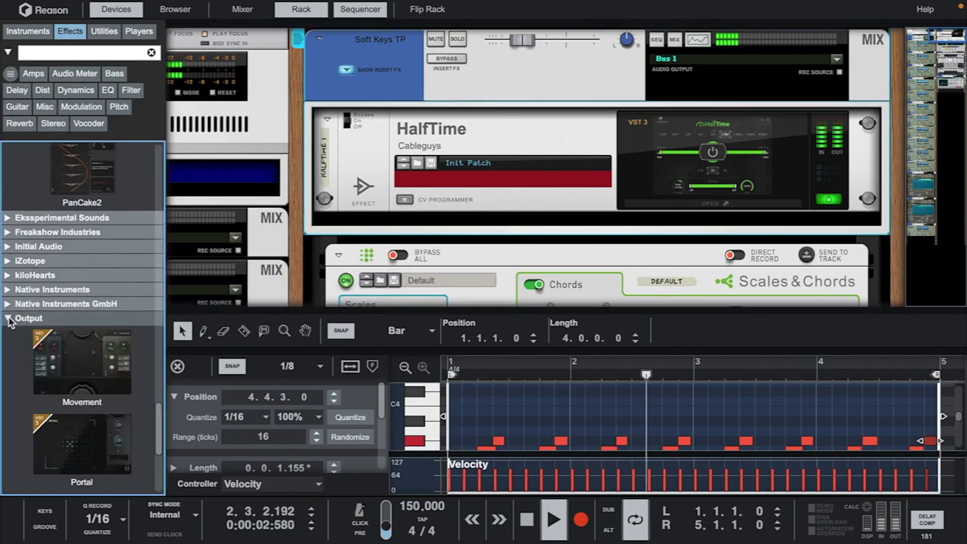
scroll(91, 368, "down", 3)
left_click_drag(71, 386, 441, 210)
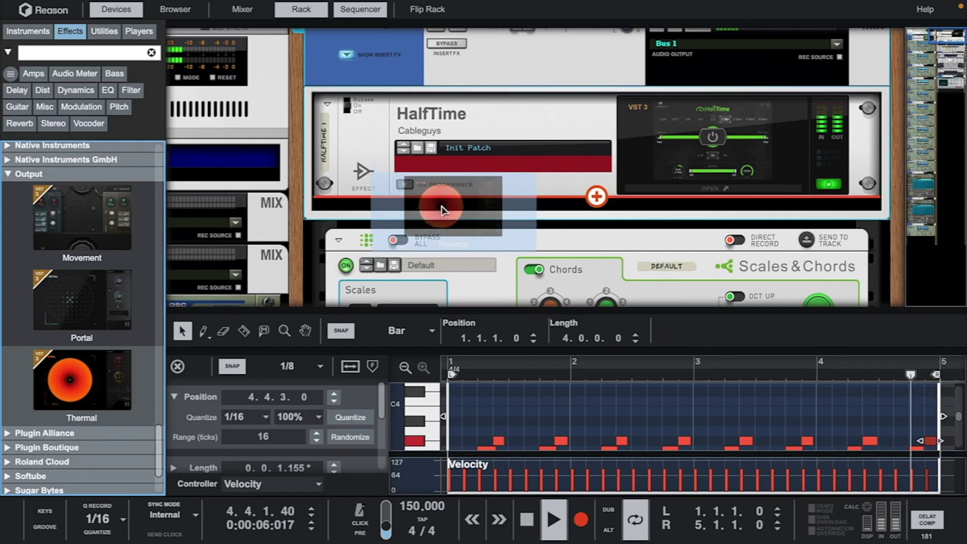
left_click_drag(442, 210, 442, 207)
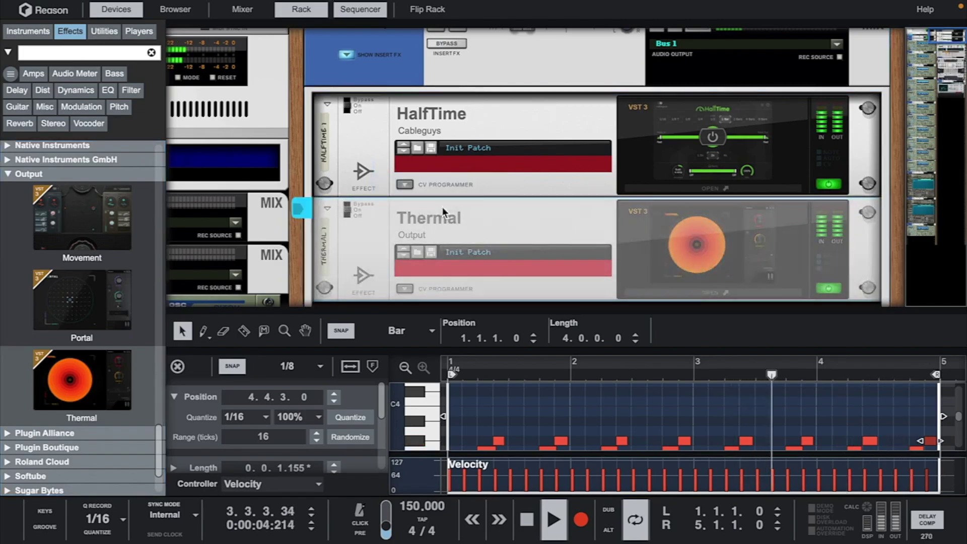
left_click(700, 244)
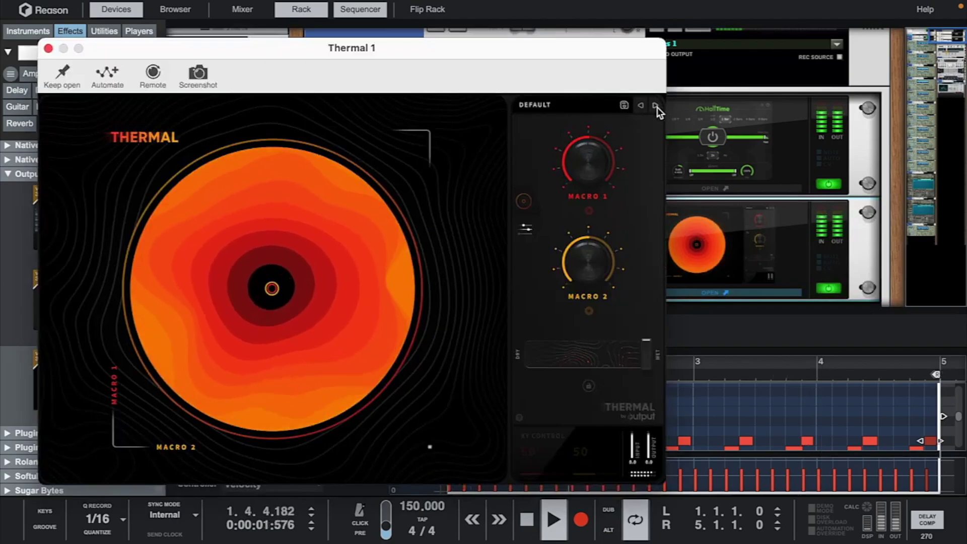
Step: Load Thermal's Beefy Digits preset and lower its dry/wet mix to a little under half
left_click(656, 105)
left_click(655, 105)
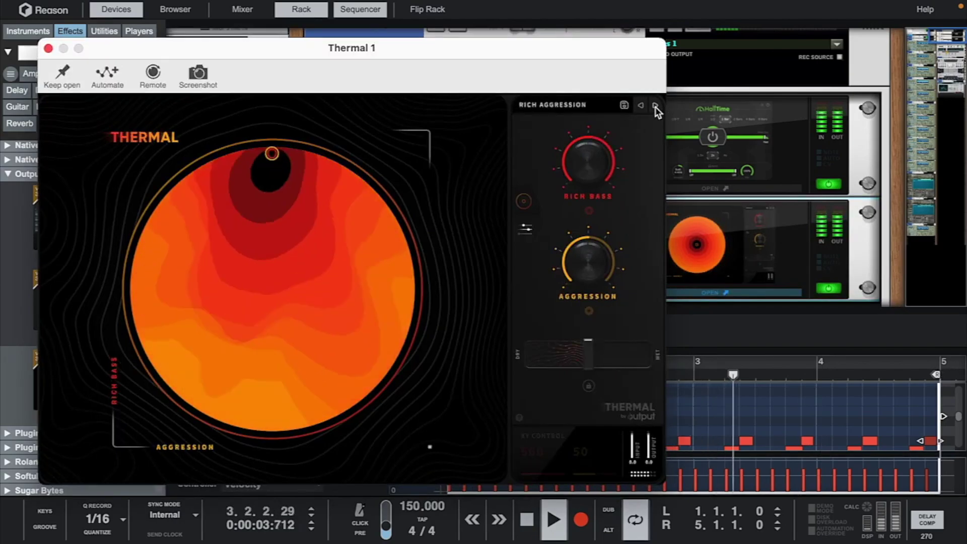
left_click(655, 106)
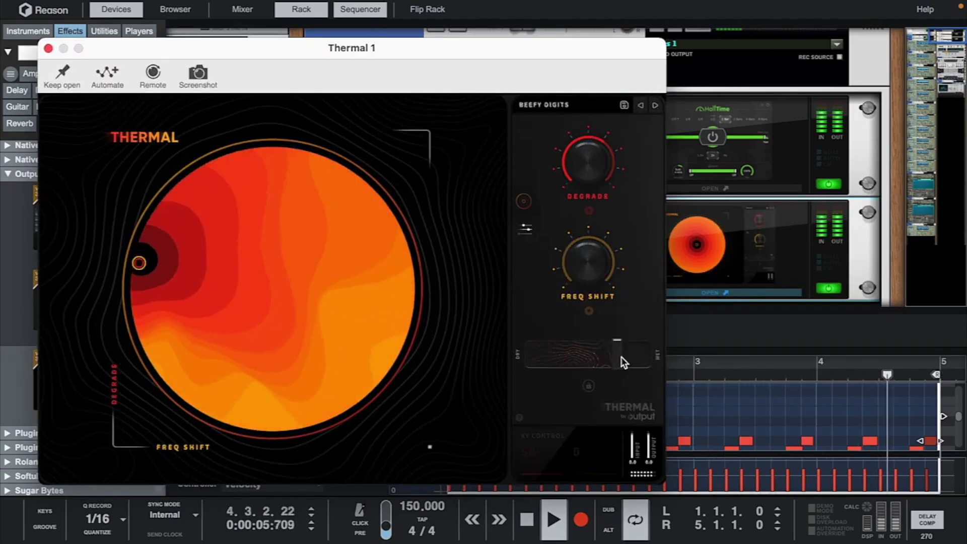
left_click_drag(621, 356, 582, 356)
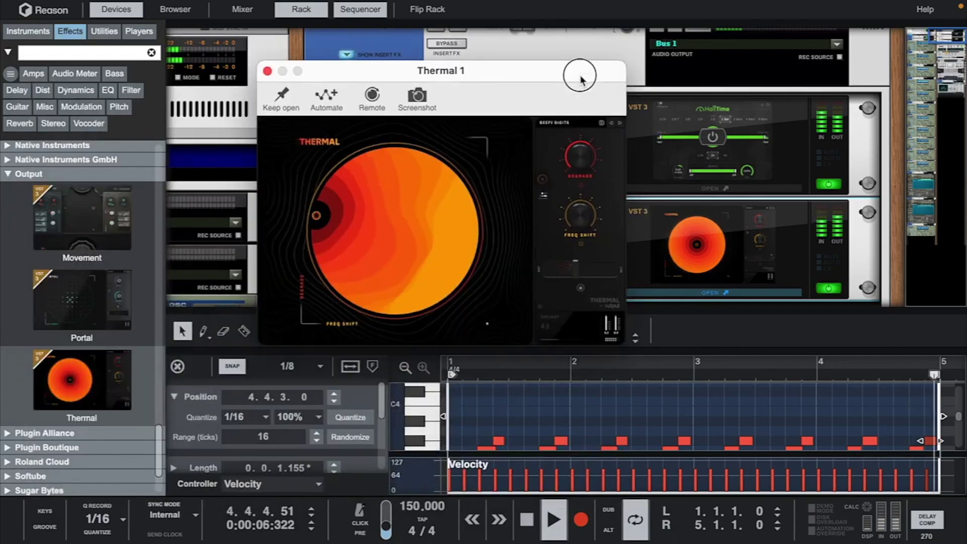
Step: Audition more Thermal presets over the playing loop, including Stepped Grit, Triplet Crunch, Pulse Grinder and Inner Chaos
left_click(623, 124)
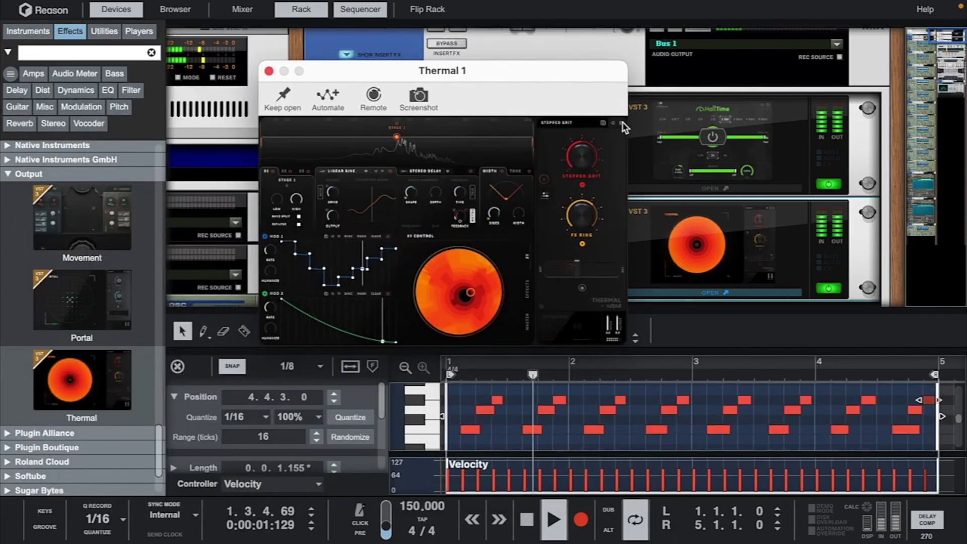
left_click(623, 125)
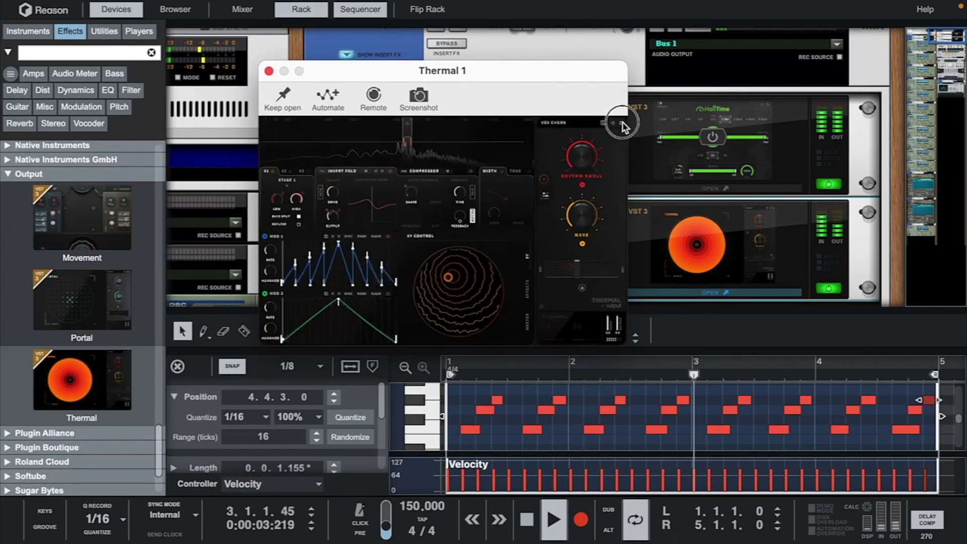
left_click(623, 125)
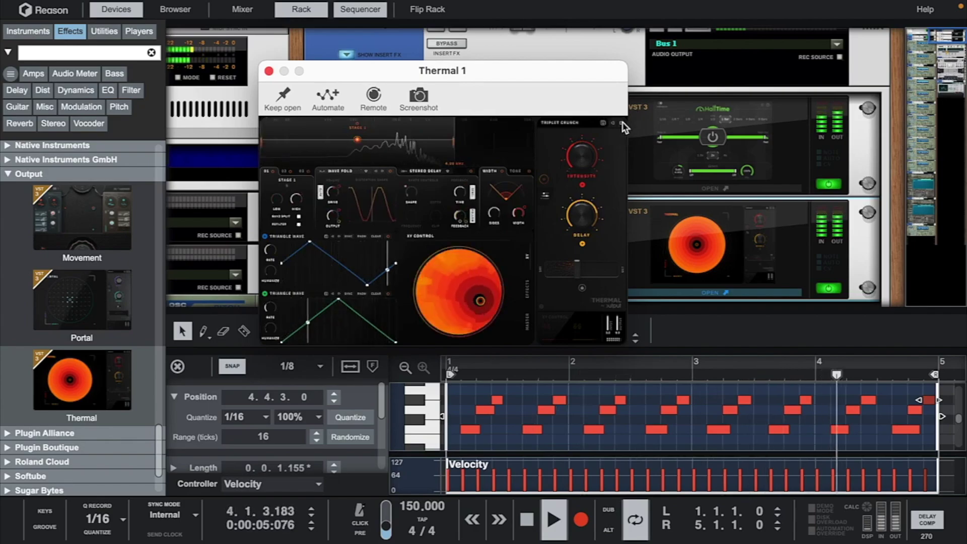
left_click(623, 125)
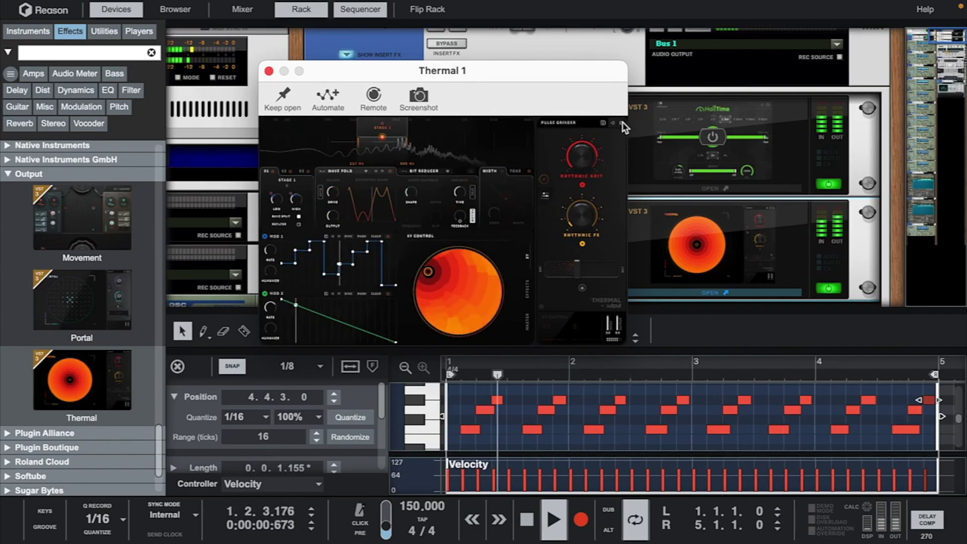
left_click(624, 125)
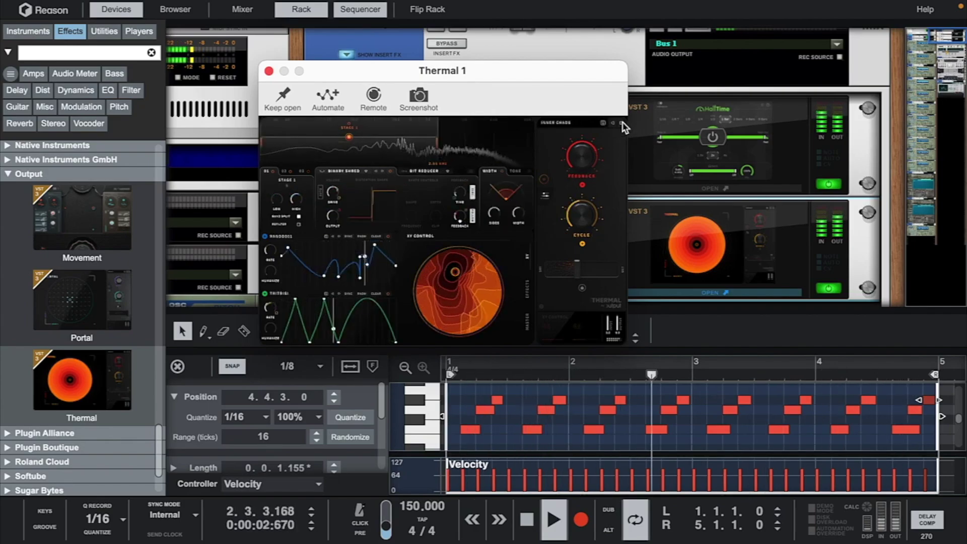
left_click(623, 125)
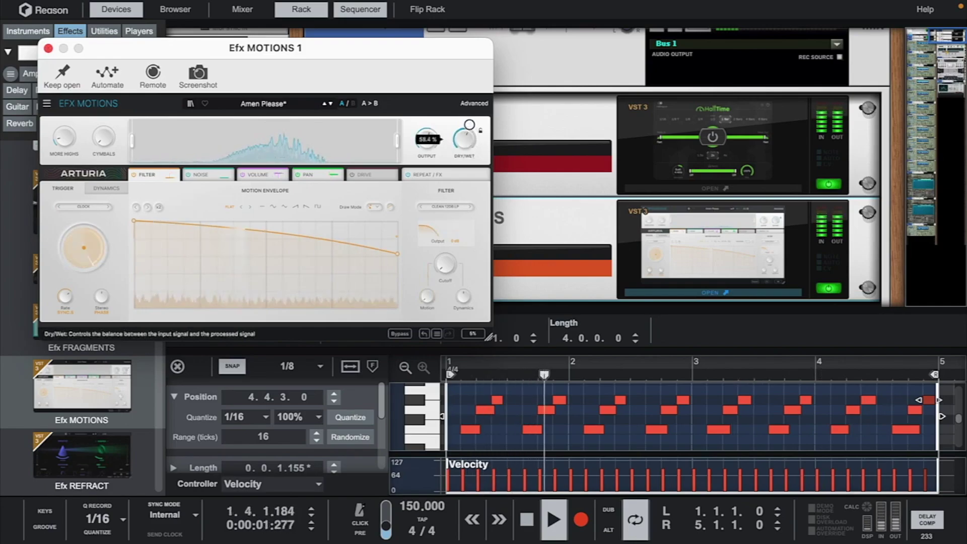
Step: Raise the high band split of Efx MOTIONS' Amen Please preset to the upper end of its frequency range
mouse_move(347, 141)
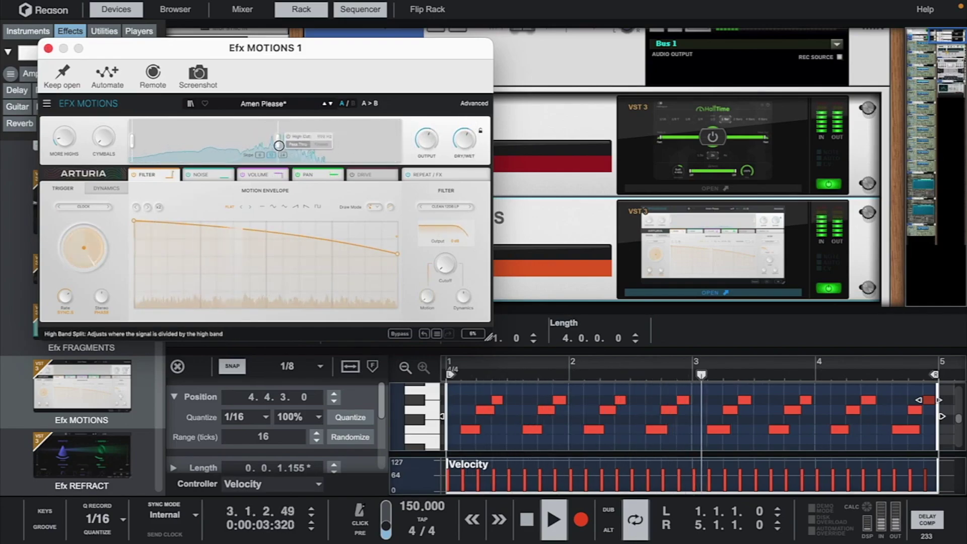
left_click_drag(278, 146, 374, 146)
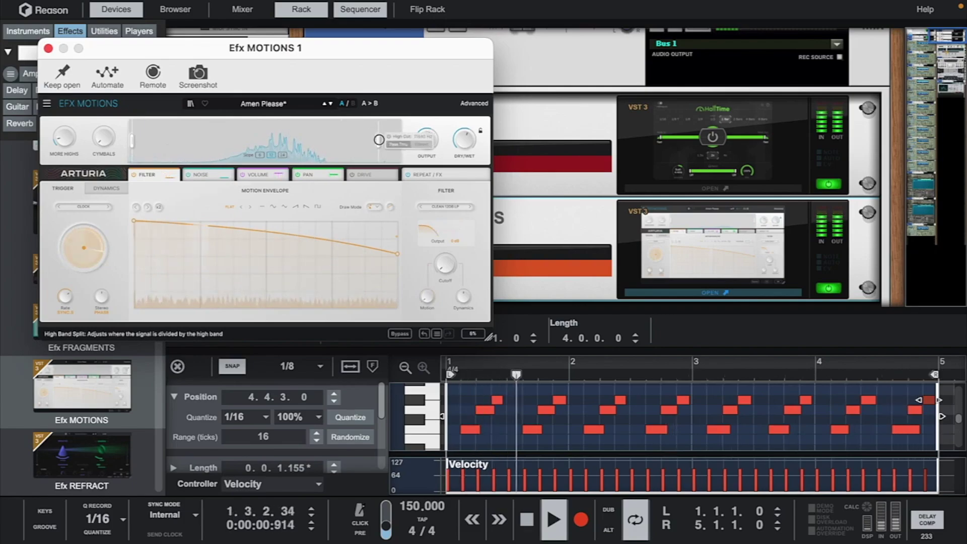
left_click_drag(378, 139, 399, 144)
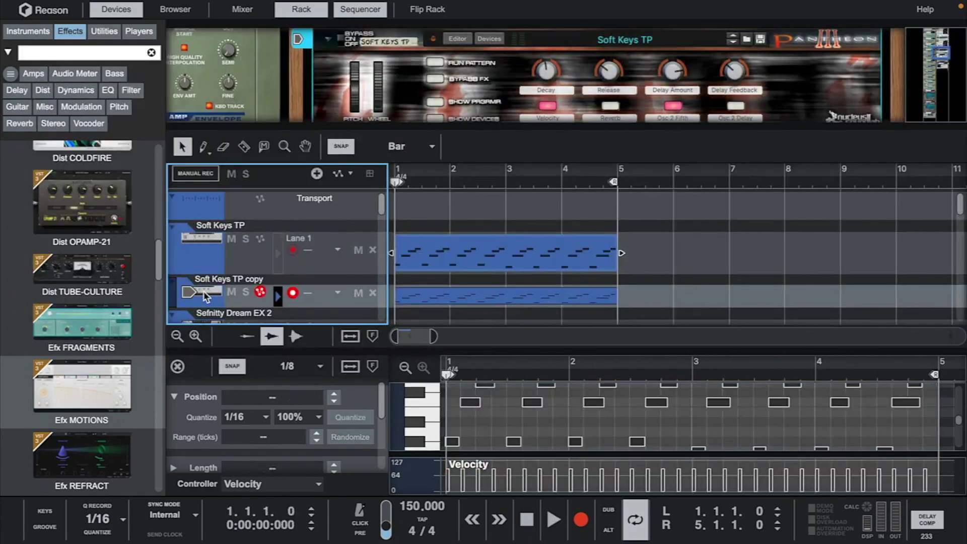
Step: Delete the Efx MOTIONS and HalfTime insert effects from the Soft Keys TP copy channel
scroll(498, 86, "down", 2)
left_click_drag(490, 127, 490, 311)
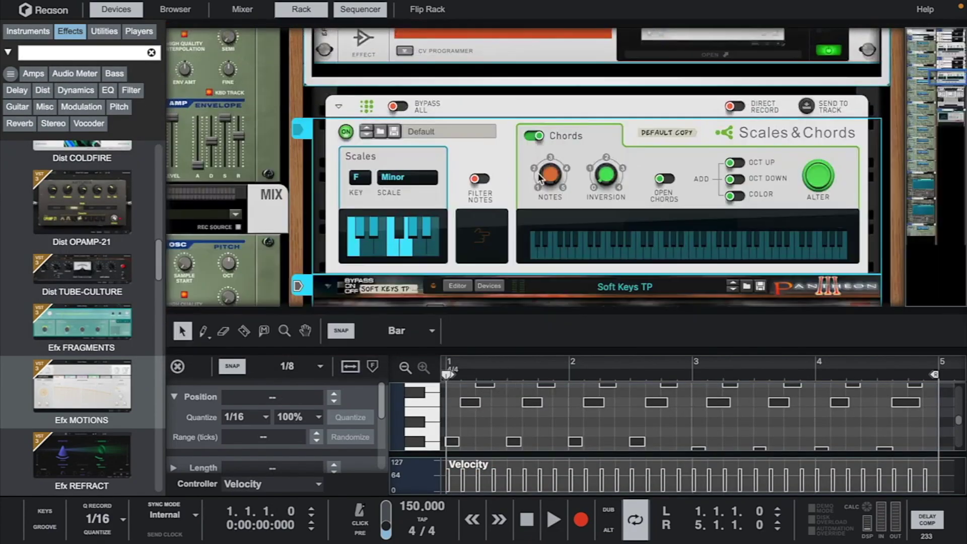
left_click(536, 173)
key("BackSpace")
left_click(527, 244)
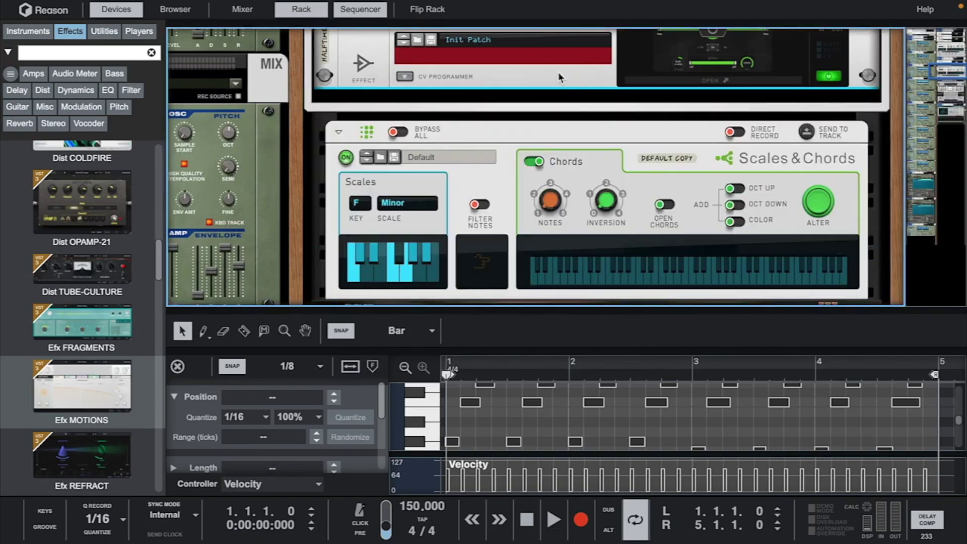
left_click(558, 71)
key("BackSpace")
left_click(543, 249)
left_click(542, 249)
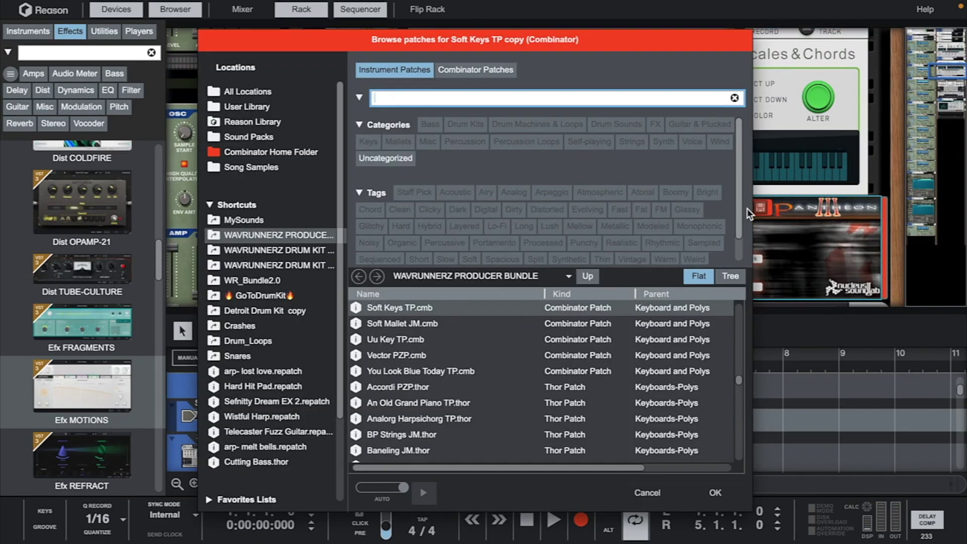
Step: Try the Big Juicy Organ TP Thor patch from the WAVRUNNERZ PRODUCER BUNDLE on the Soft Keys TP copy track
scroll(413, 386, "down", 5)
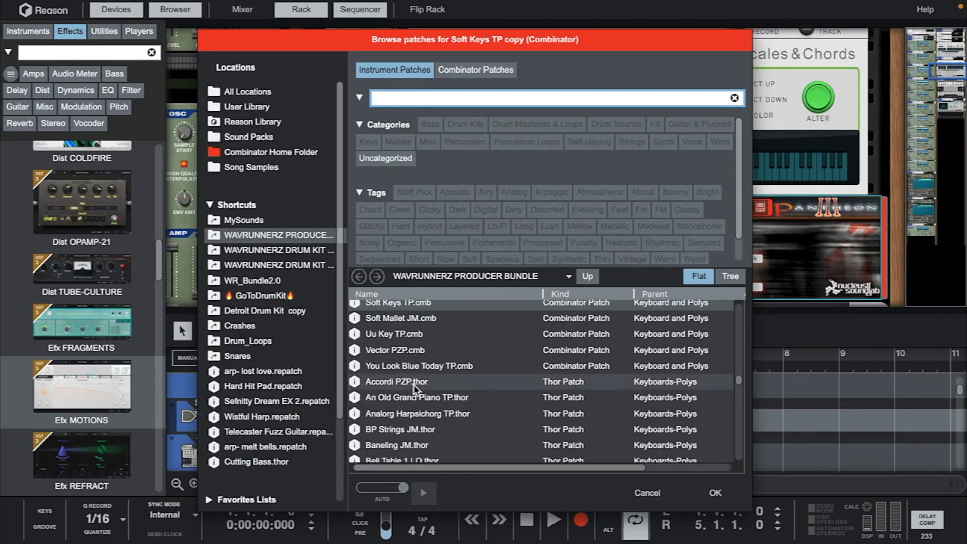
scroll(413, 388, "down", 3)
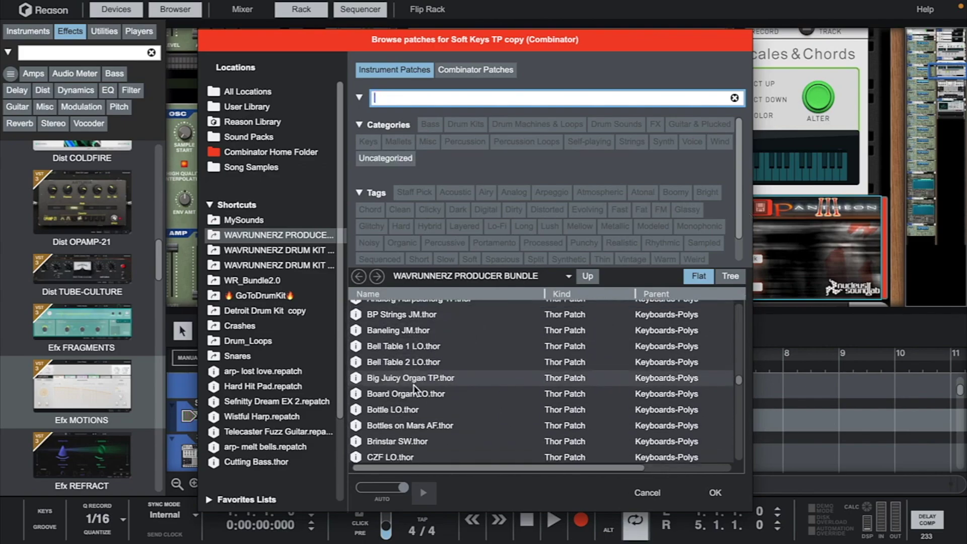
left_click(413, 382)
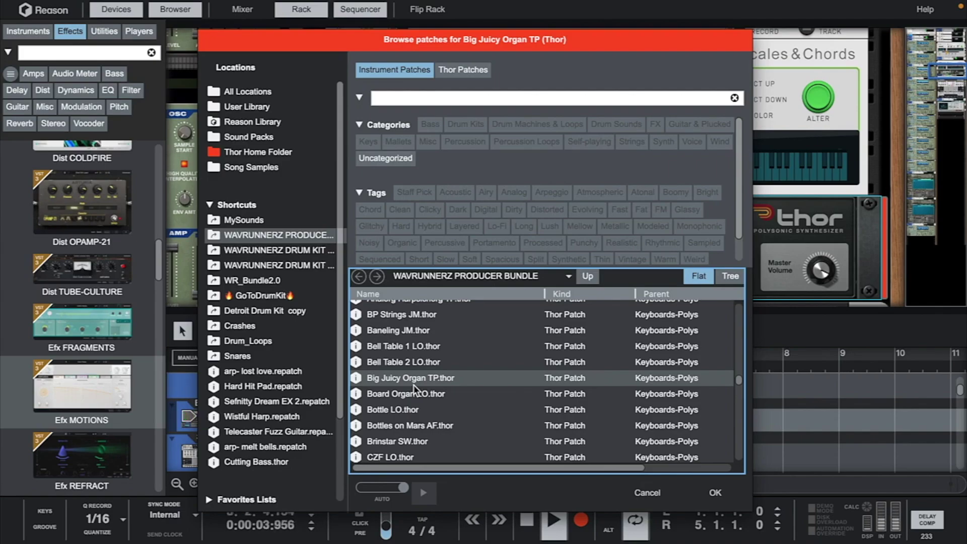
Step: Compare the Board Organ LO and Big Juicy Organ TP patches on the copied track and keep Board Organ LO
left_click(413, 388)
scroll(461, 383, "down", 2)
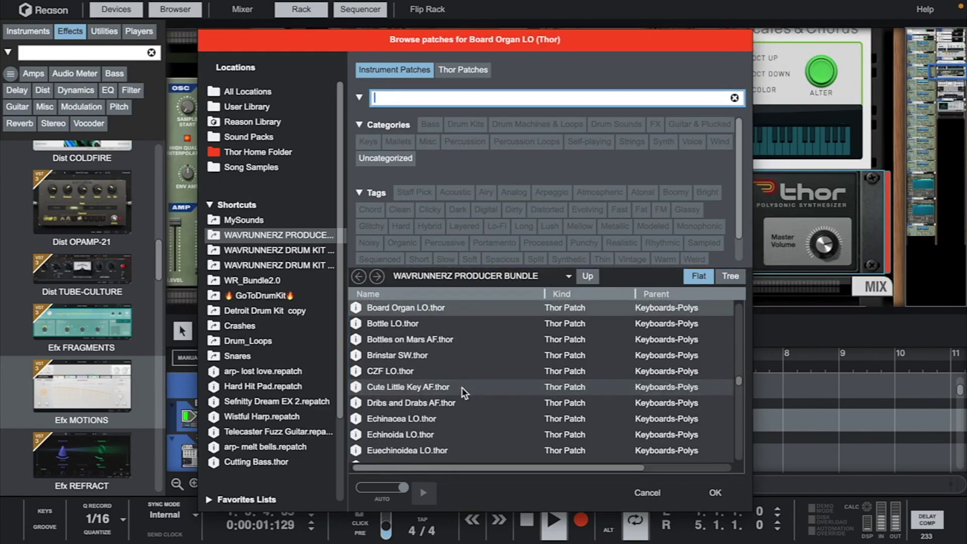
scroll(462, 388, "up", 3)
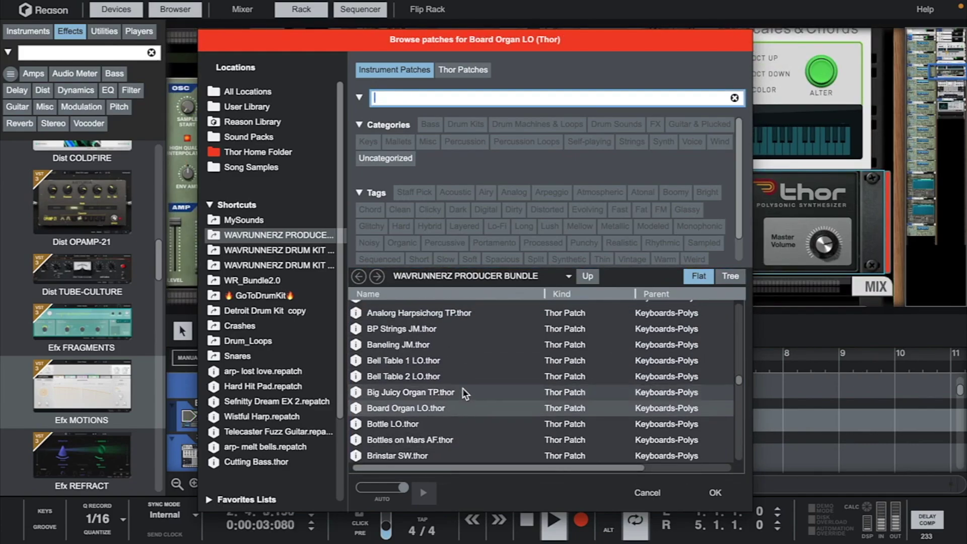
scroll(463, 388, "up", 3)
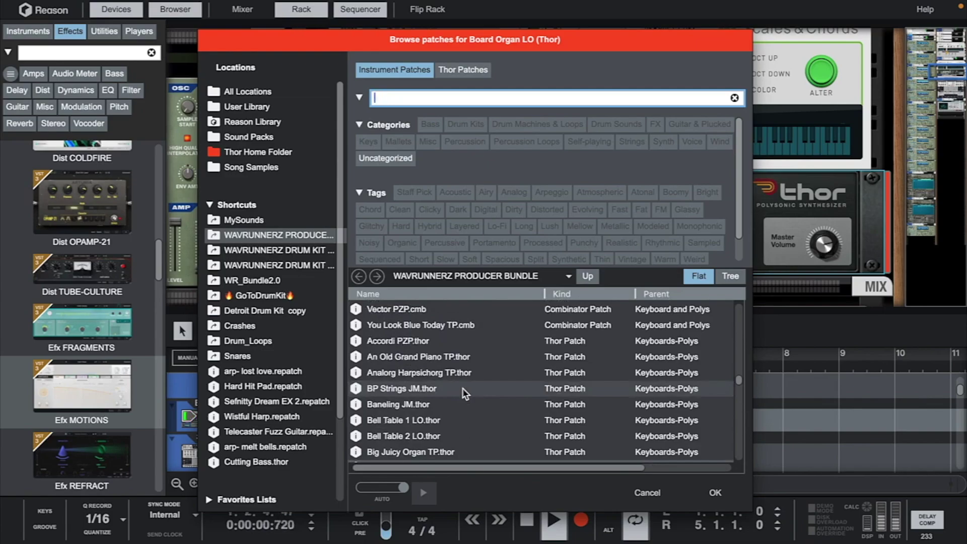
scroll(462, 388, "down", 3)
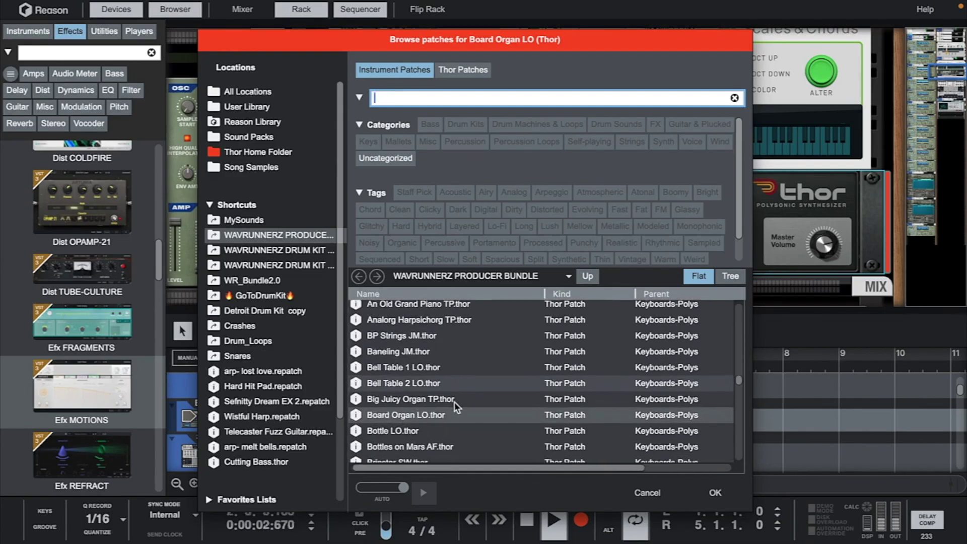
left_click(432, 401)
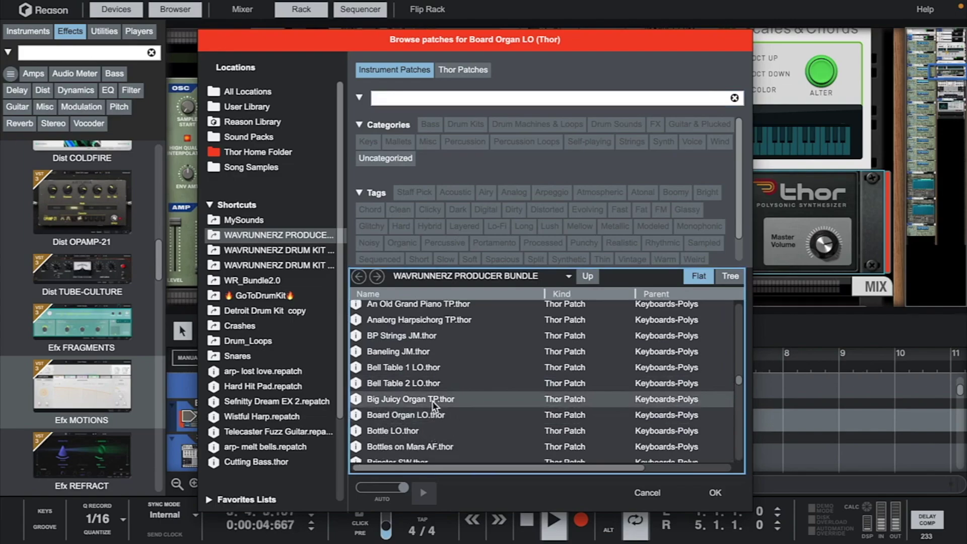
scroll(432, 401, "down", 5)
left_click(410, 323)
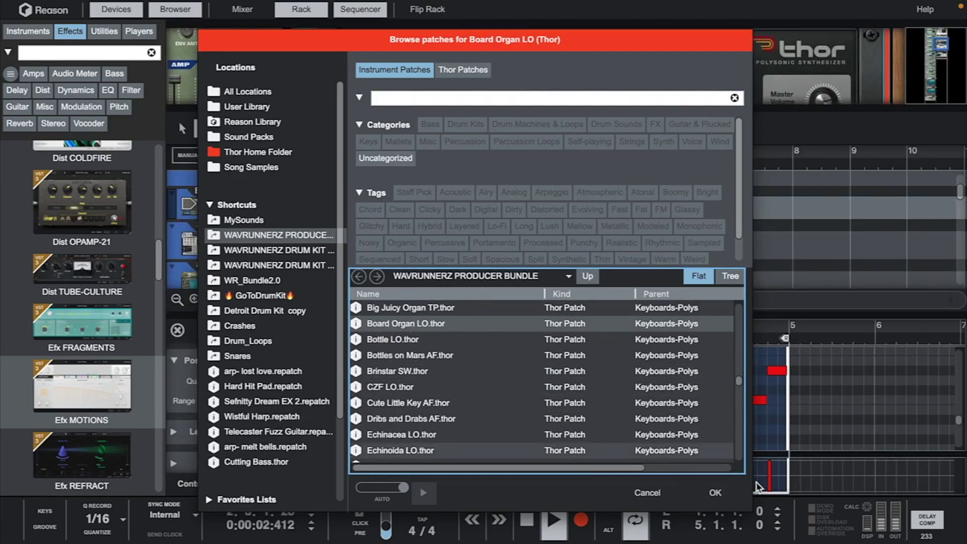
left_click(715, 494)
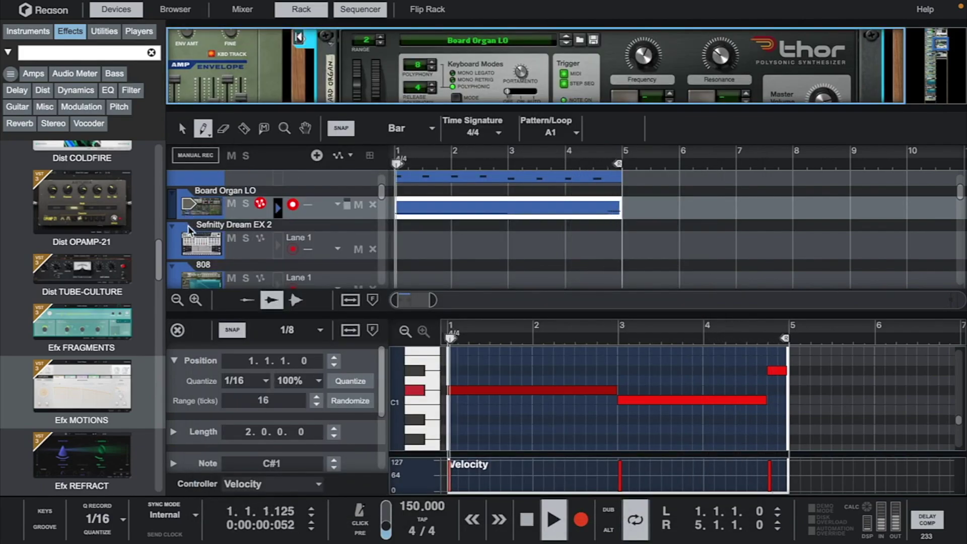
Step: Stop playback and duplicate the Board Organ LO track together with its device
scroll(217, 231, "up", 2)
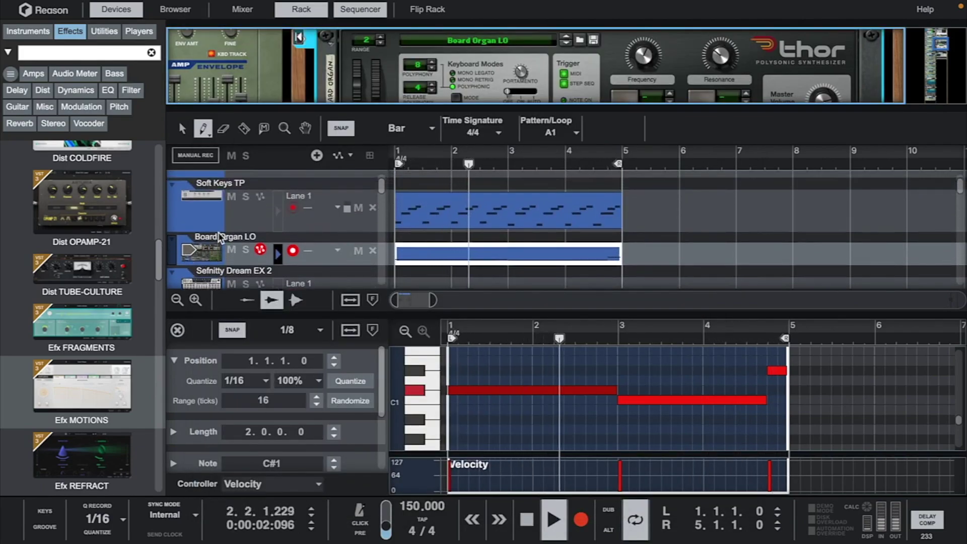
scroll(219, 237, "down", 2)
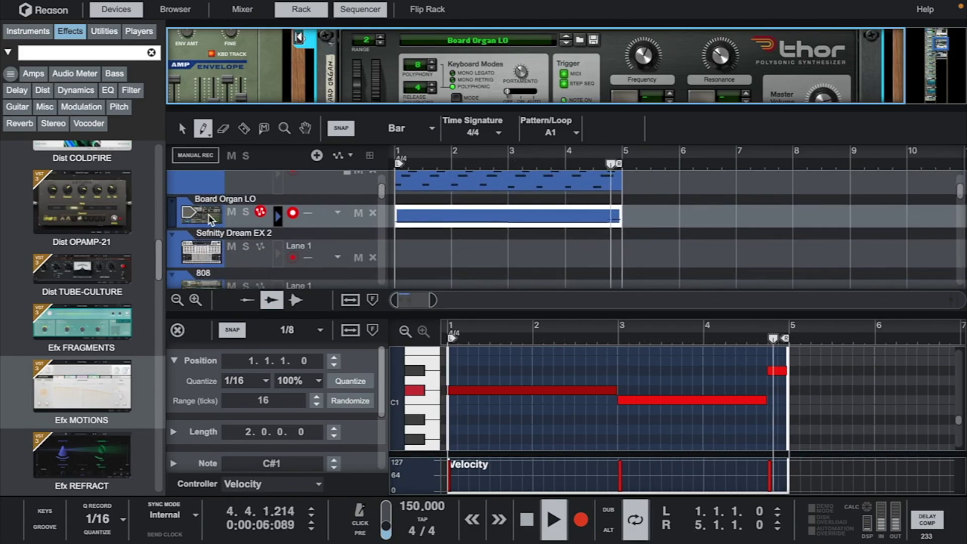
left_click(207, 215)
key("space")
right_click(207, 214)
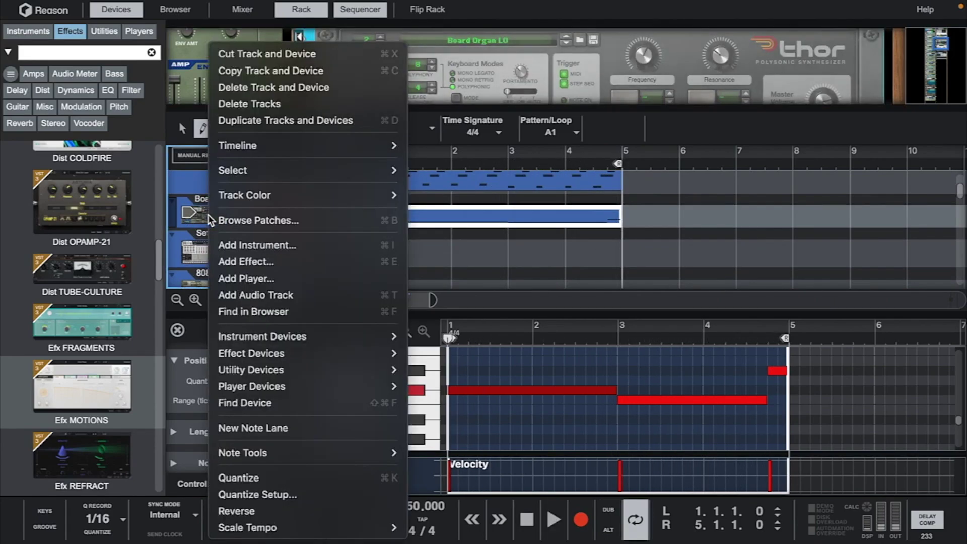
left_click(278, 125)
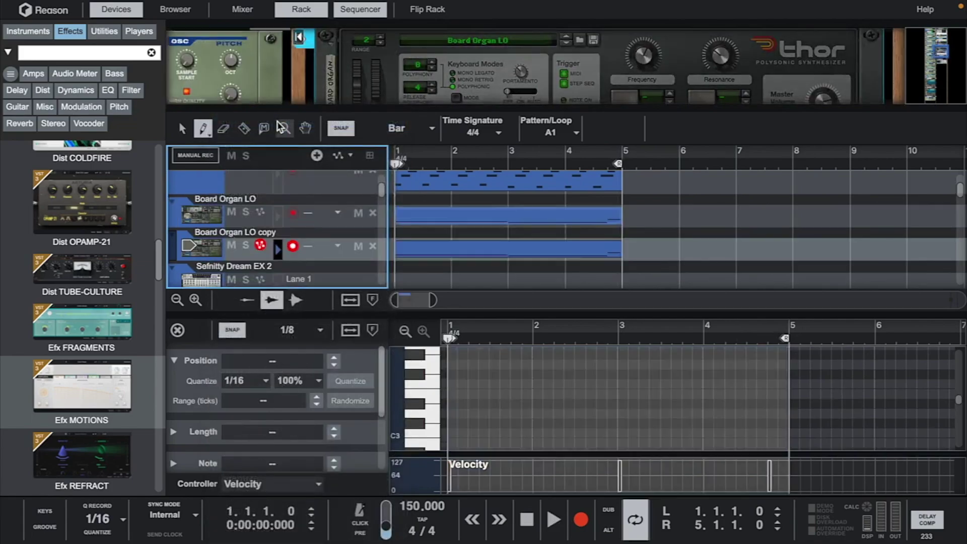
Step: Load the orbital1.xwv Malström patch from the WAVRUNNERZ PRODUCER BUNDLE on the Board Organ LO copy track
left_click(579, 39)
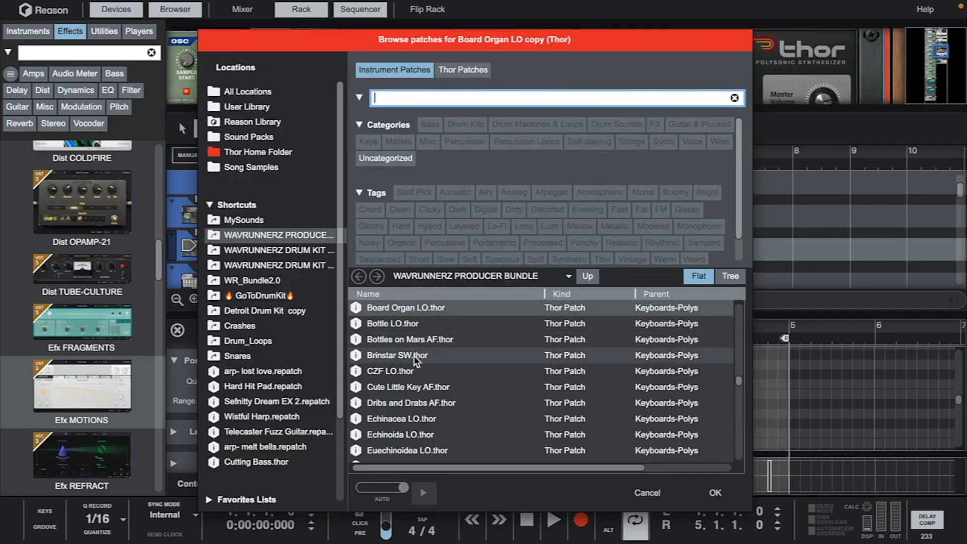
scroll(625, 359, "down", 20)
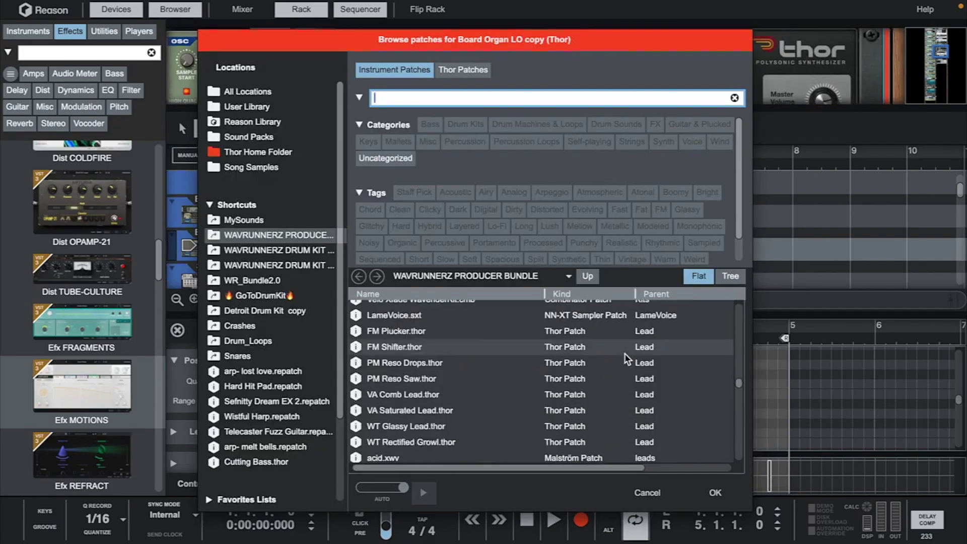
left_click(446, 379)
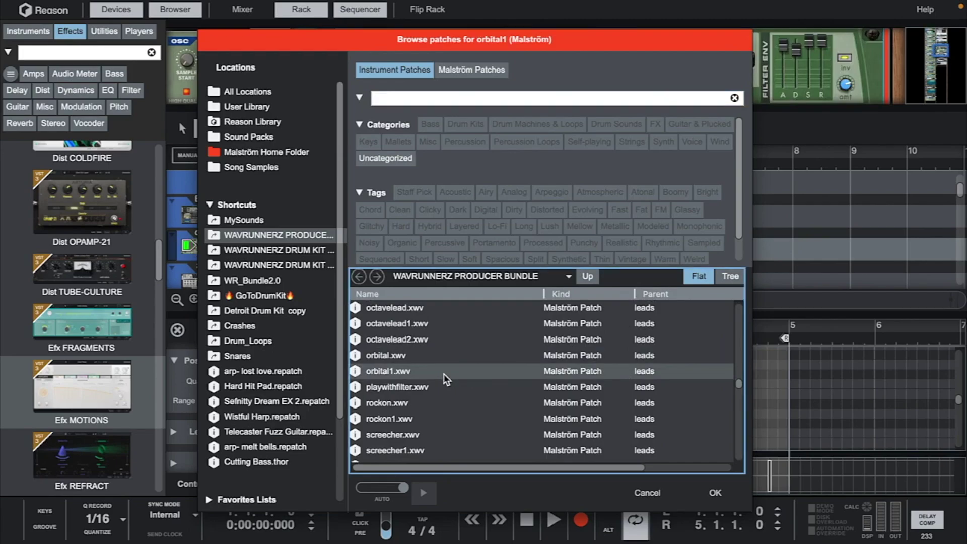
left_click(715, 493)
Step: Record a part on the orbital1 track over the 16-bar loop
left_click(580, 518)
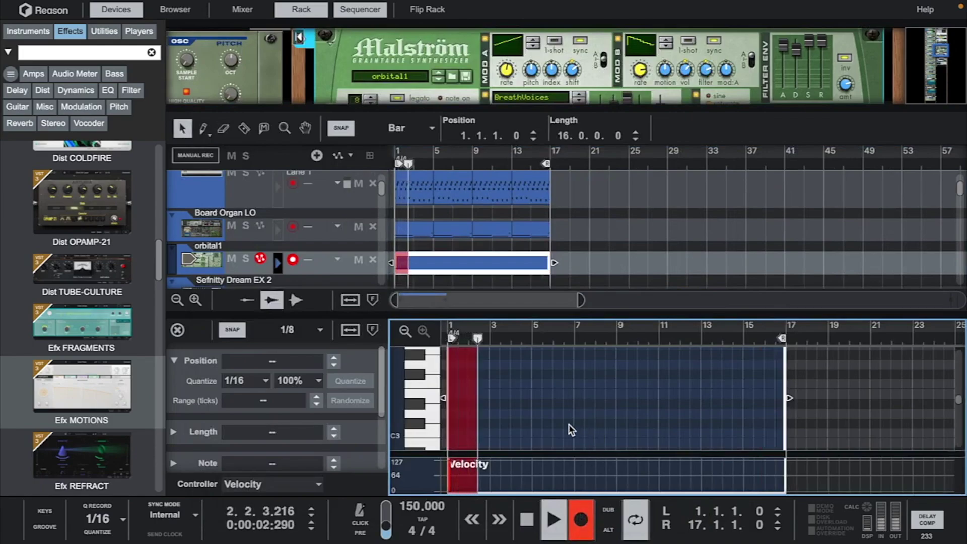
scroll(554, 415, "up", 3)
scroll(554, 416, "down", 6)
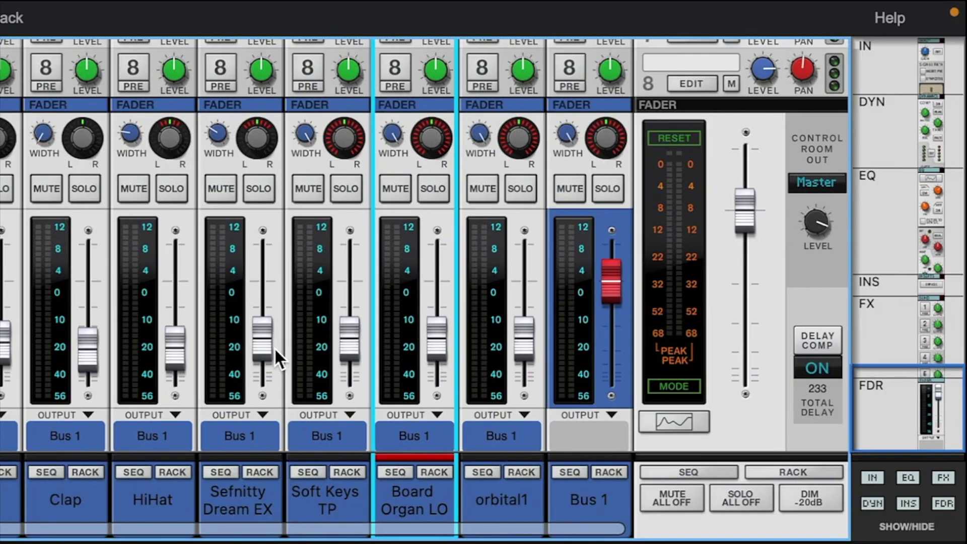
Step: Set the Board Organ LO channel's stereo width to 0 and pan the Soft Keys TP channel to -37
left_click(326, 499)
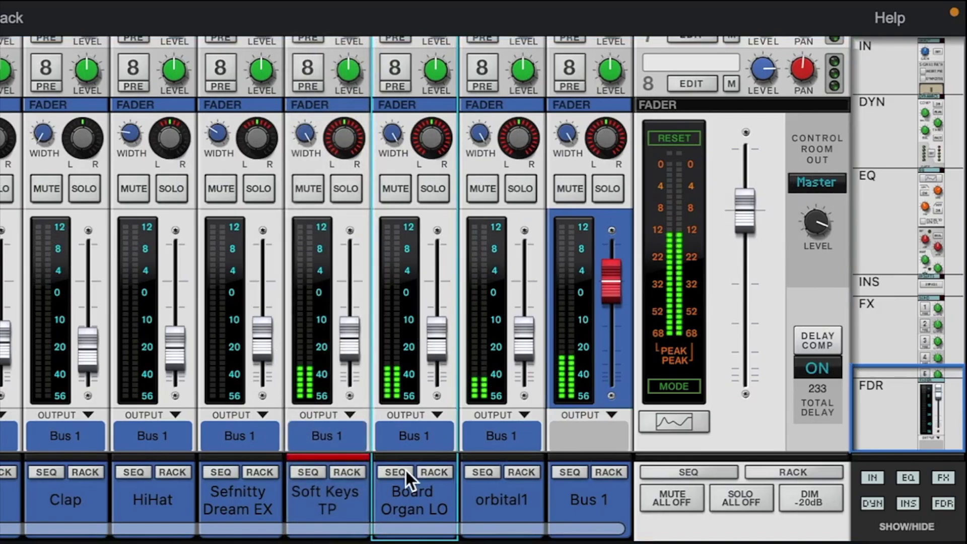
left_click_drag(389, 134, 408, 236)
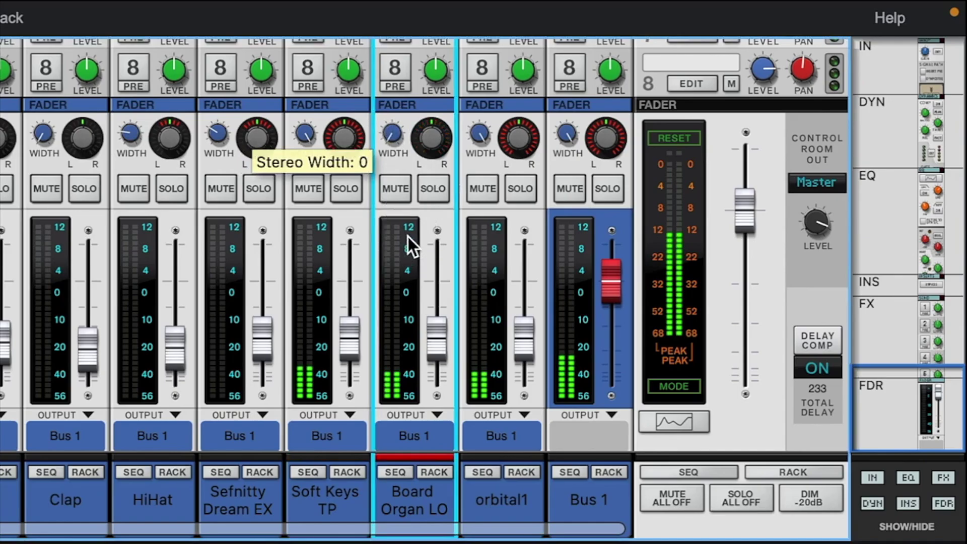
left_click_drag(346, 142, 349, 160)
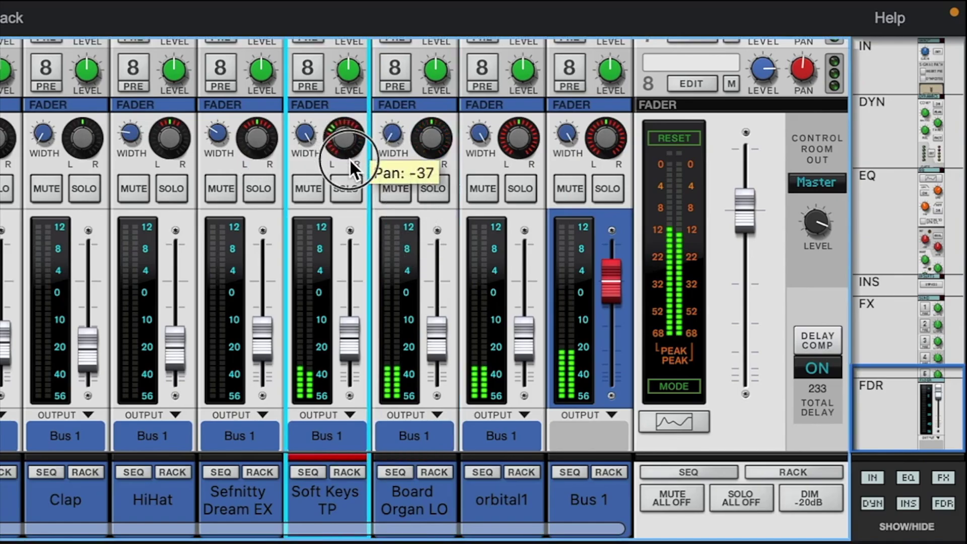
left_click(346, 191)
left_click(346, 190)
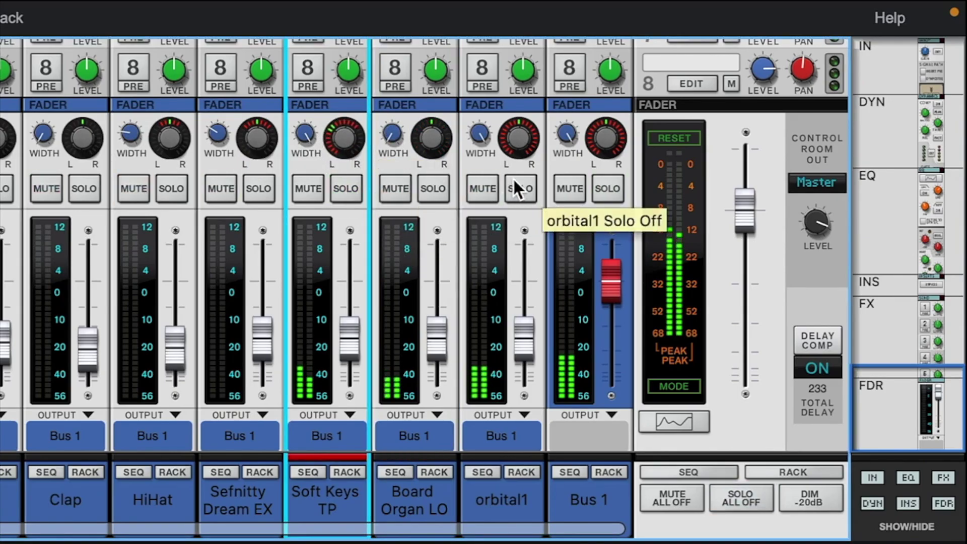
Step: Narrow the orbital1 channel's stereo width and lower its level slightly
left_click_drag(511, 140, 519, 162)
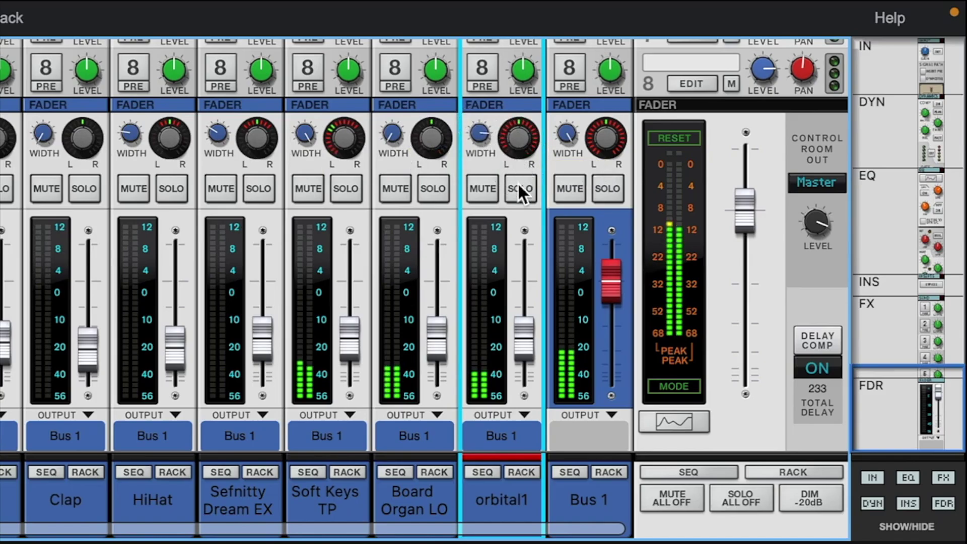
left_click_drag(524, 340, 524, 354)
Step: Insert the Cableguys PanCake2 effect on the orbital1 track's mix channel in the rack
left_click(522, 474)
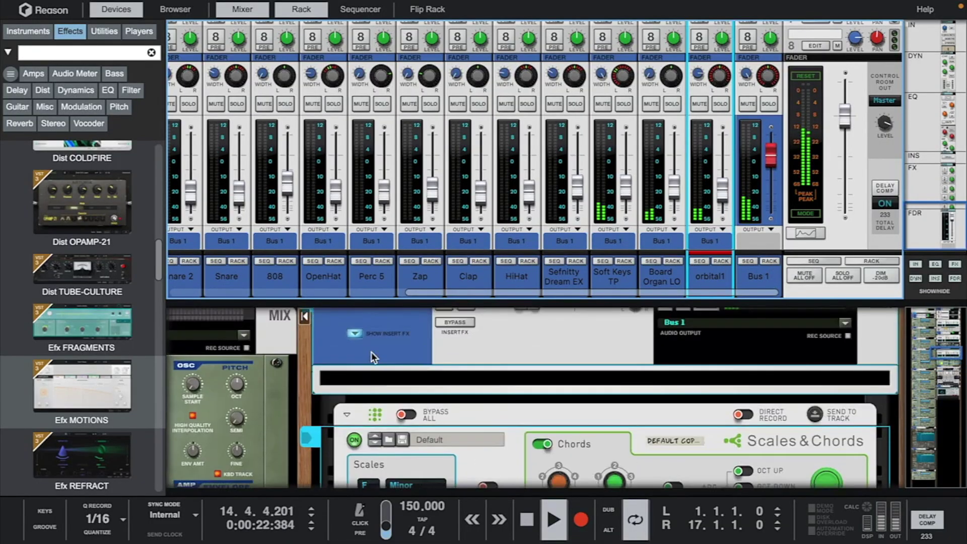
left_click(362, 371)
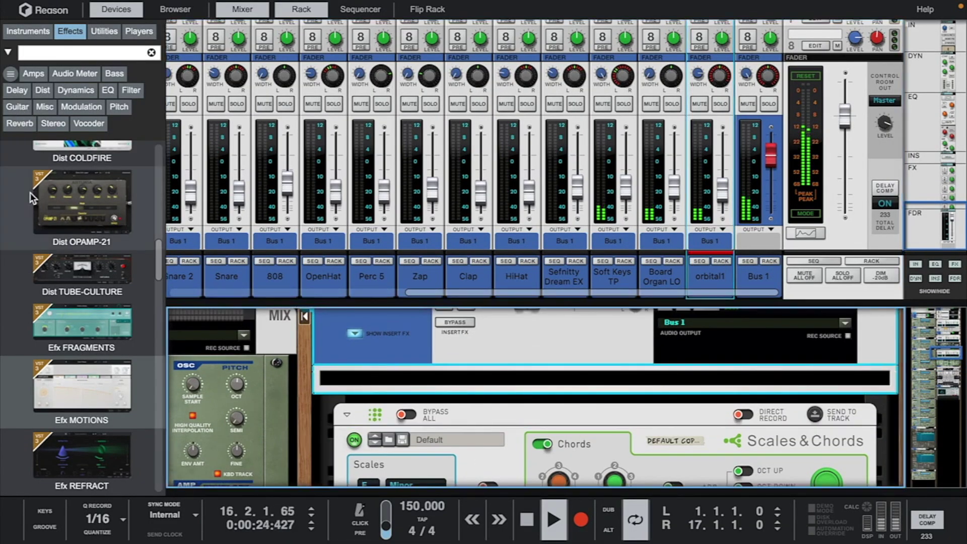
scroll(29, 192, "down", 5)
scroll(29, 193, "down", 3)
scroll(29, 192, "up", 10)
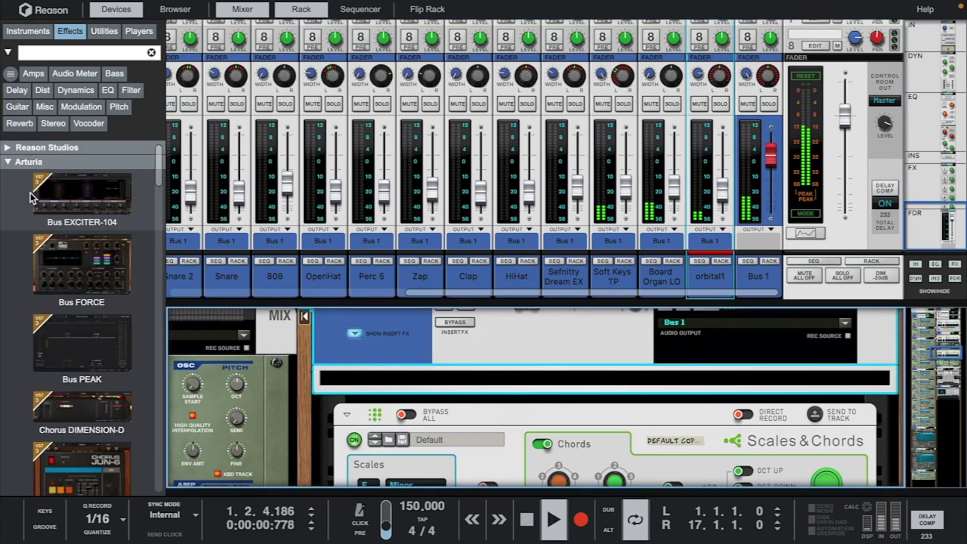
left_click(8, 161)
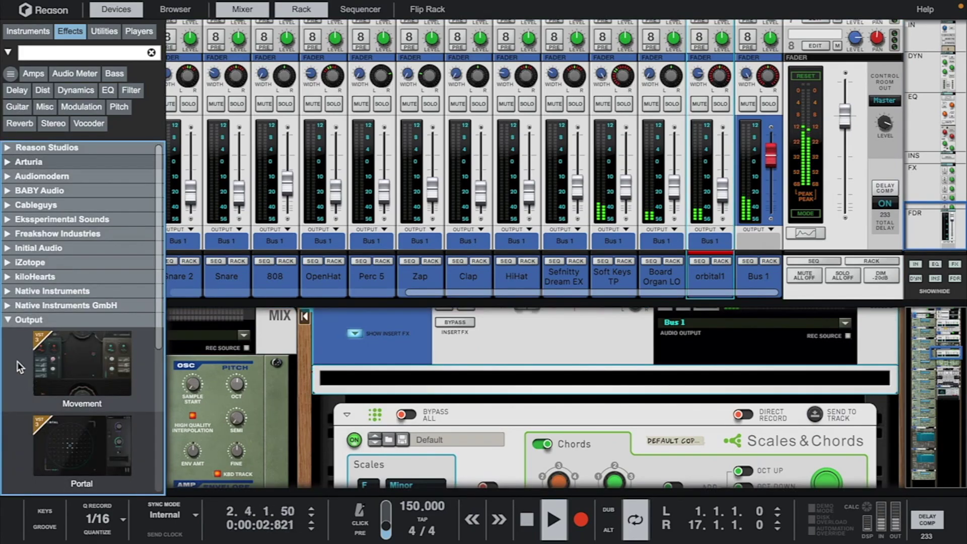
left_click(8, 320)
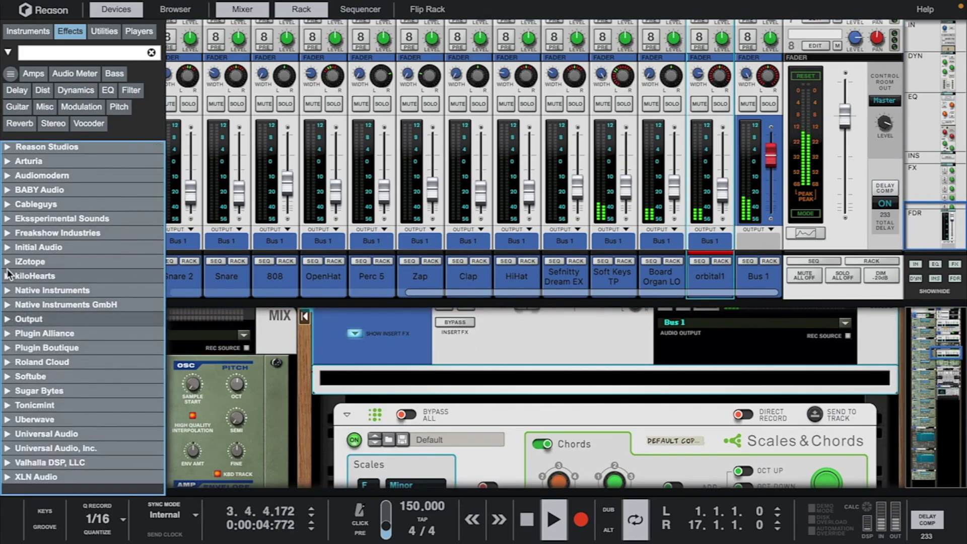
left_click(8, 205)
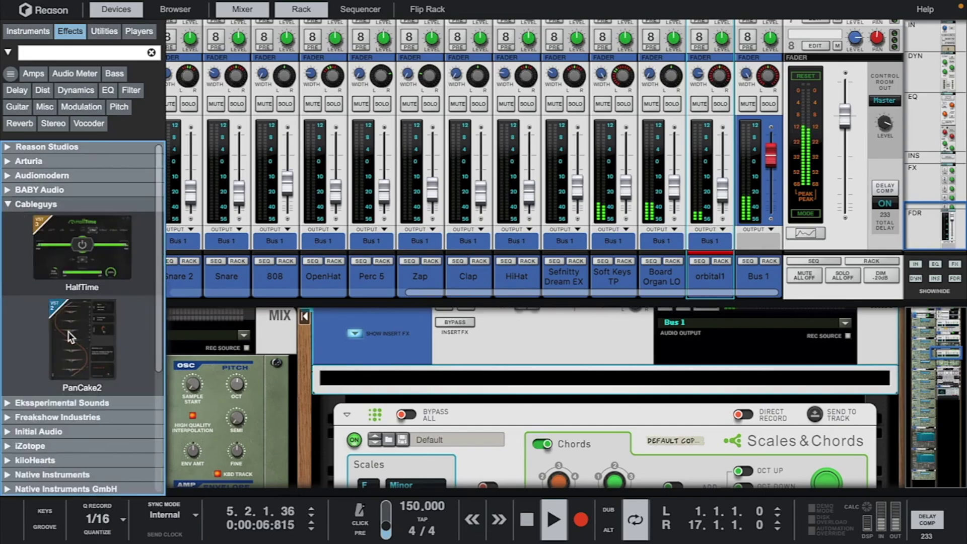
mouse_move(70, 336)
left_mouse_down()
mouse_move(443, 399)
mouse_move(491, 382)
left_mouse_up()
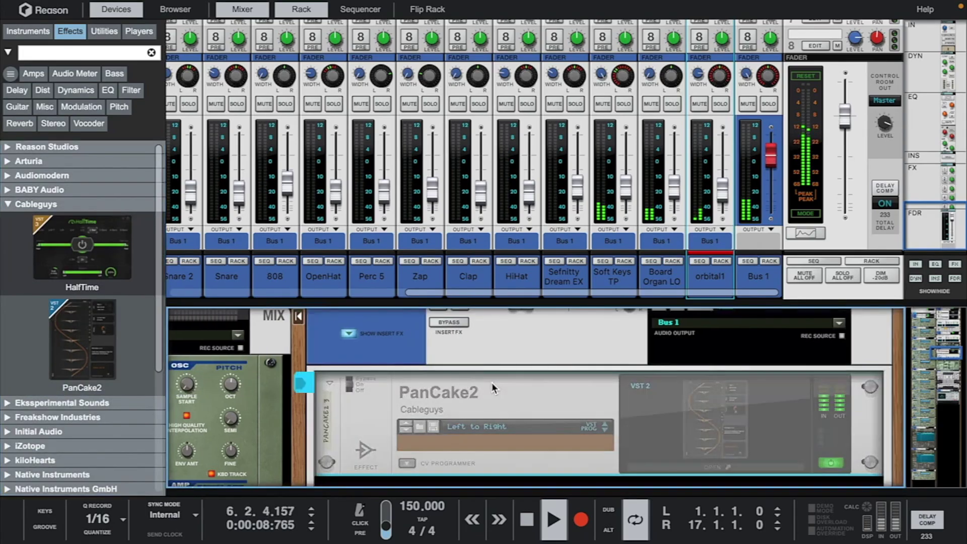
Step: Set PanCake2's beat-synced LFO rate to 4 Bars and its mix to 49%
left_click(704, 429)
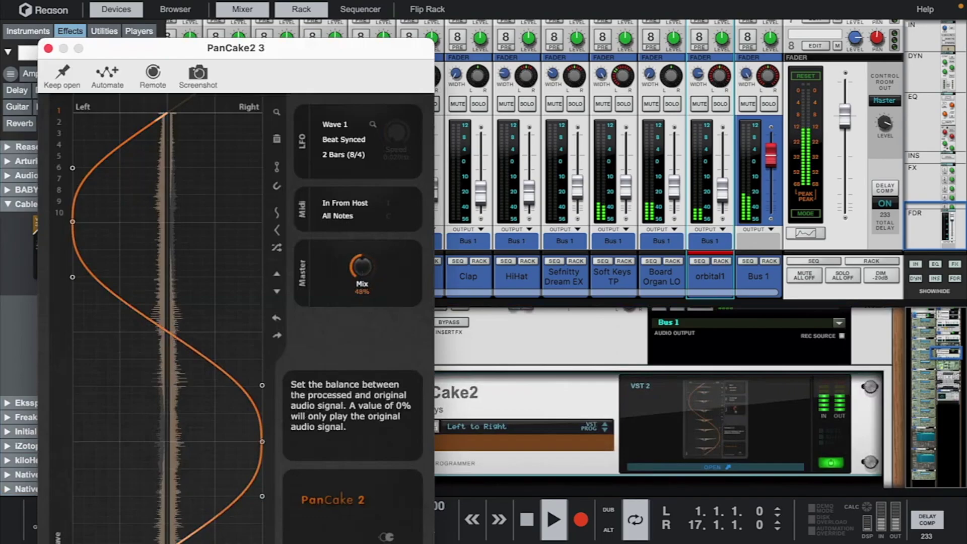
left_click_drag(361, 266, 361, 268)
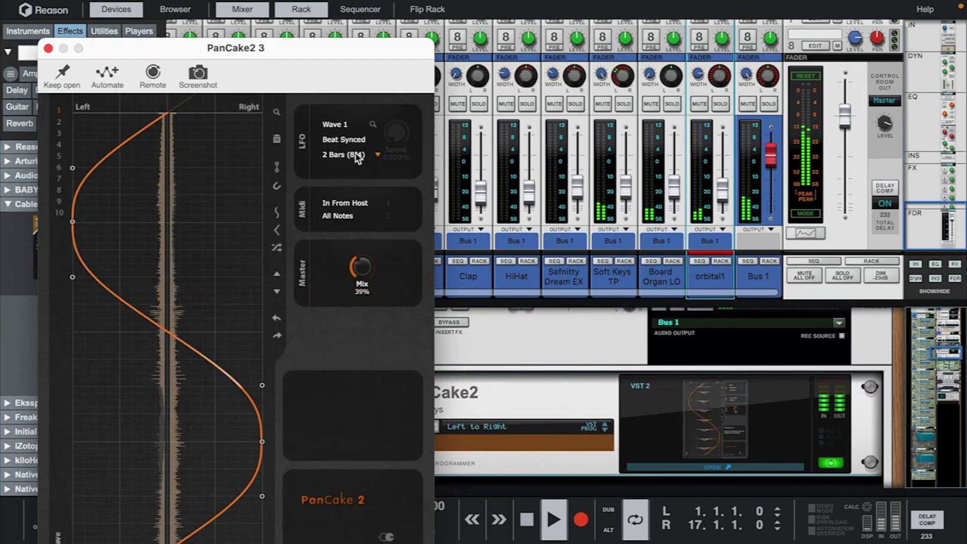
left_click(358, 158)
left_click(350, 262)
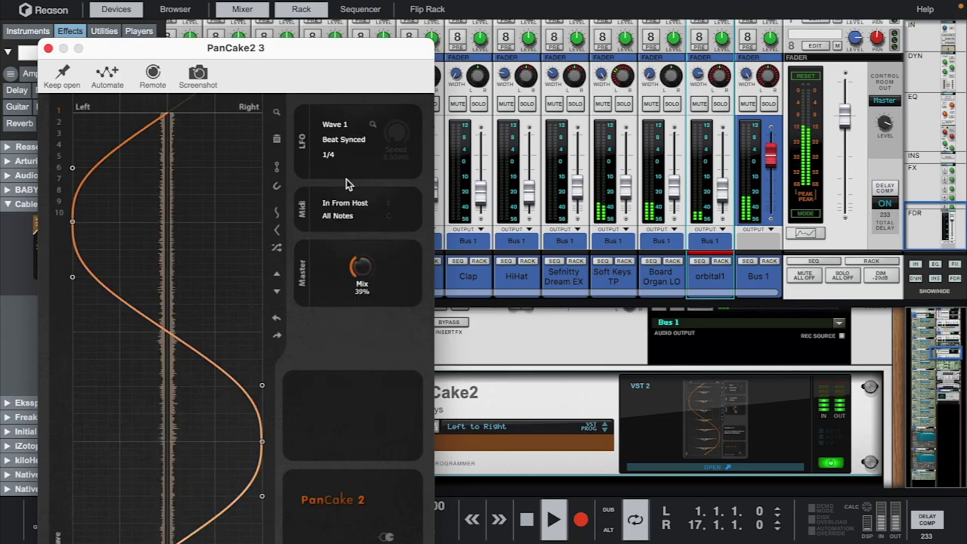
left_click(347, 143)
left_click(337, 140)
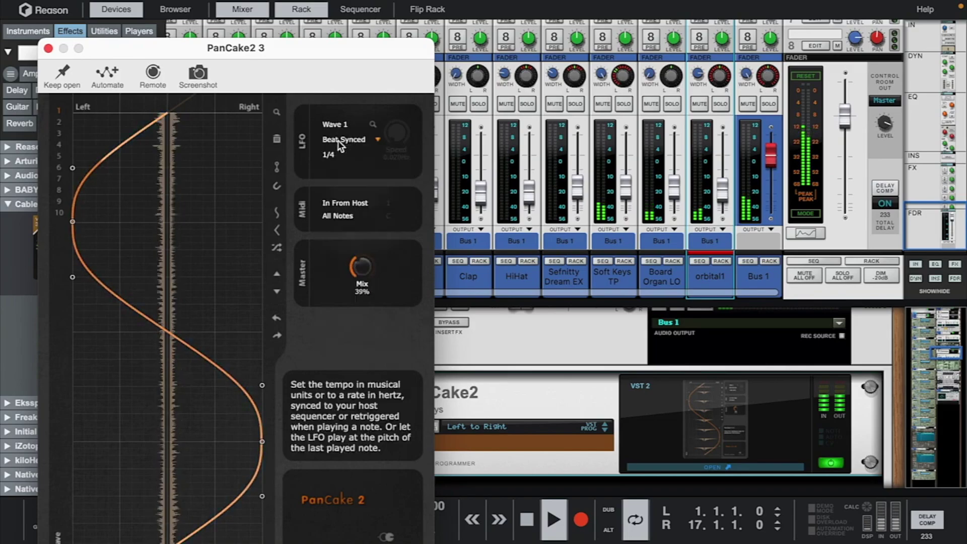
left_click(335, 154)
left_click(347, 368)
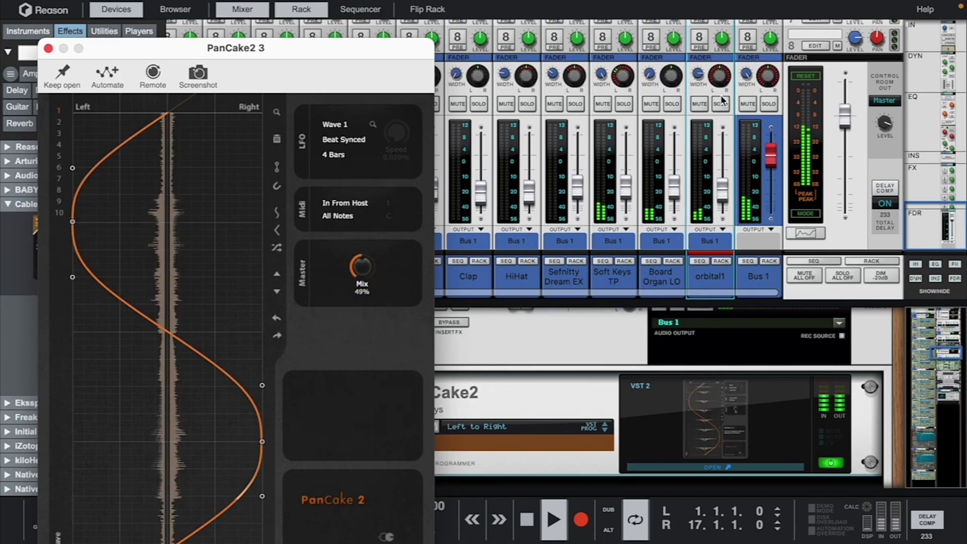
Step: Set the orbital1 channel's stereo width to 127 and return to the sequencer with the PanCake2 window closed
left_click(698, 76)
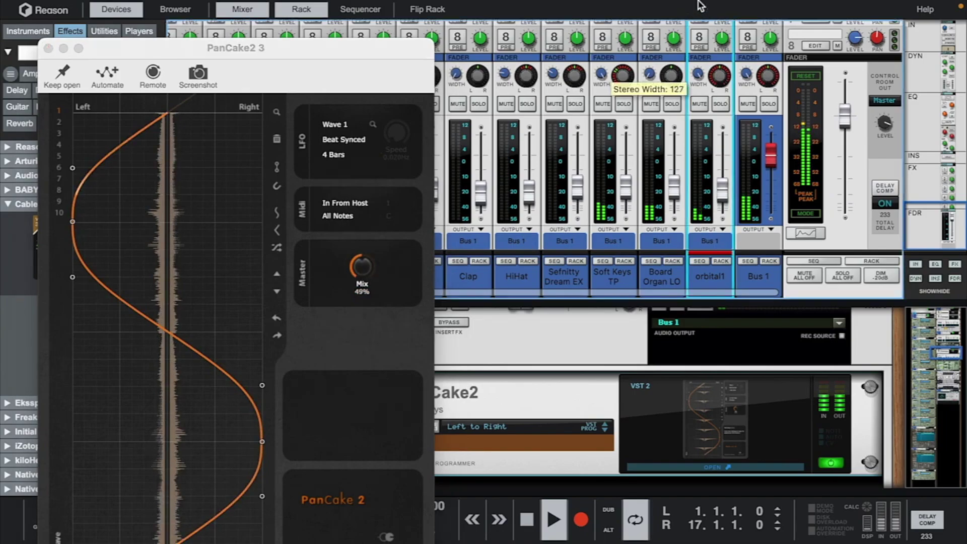
left_click_drag(583, 492, 596, 110)
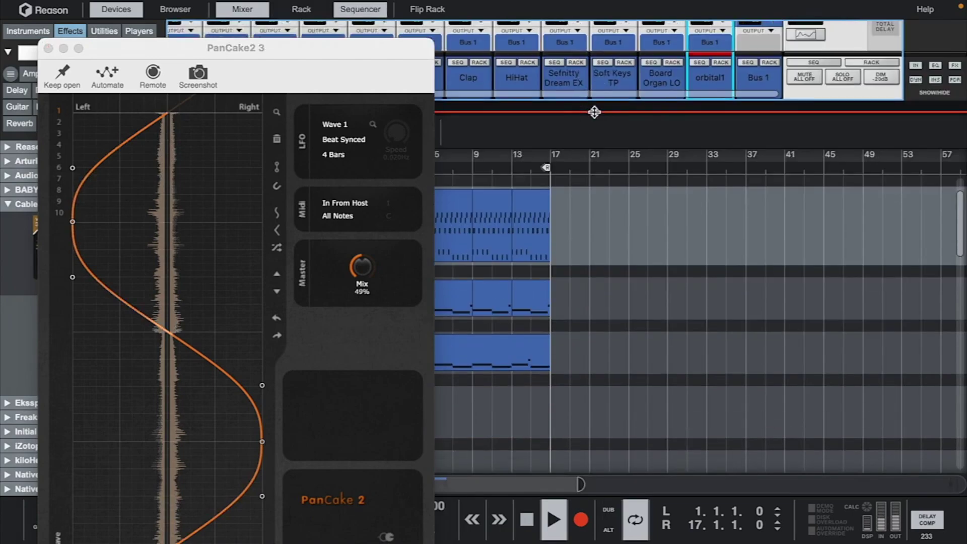
left_click(48, 48)
key("space")
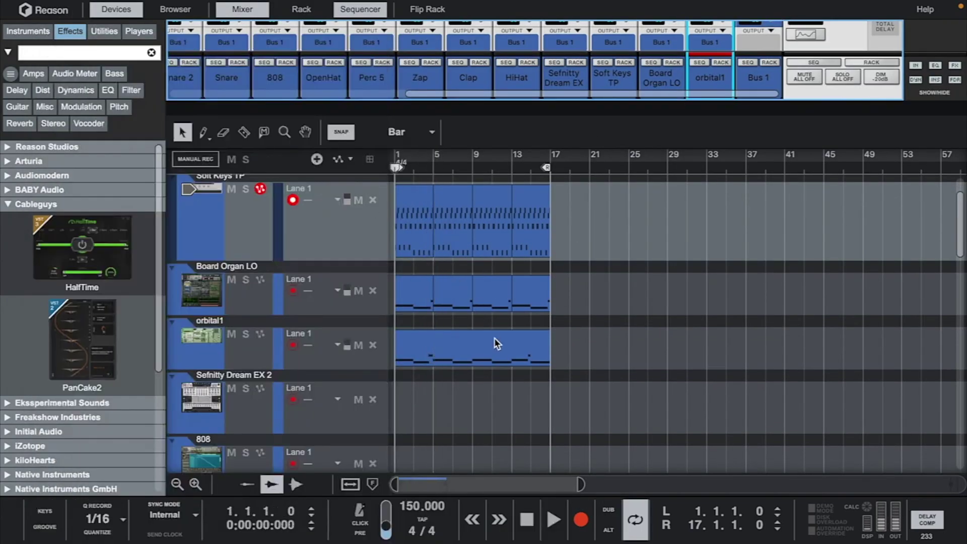
Step: Play back the loop and bounce the 16-bar orbital1 clip in place to audio
key("space")
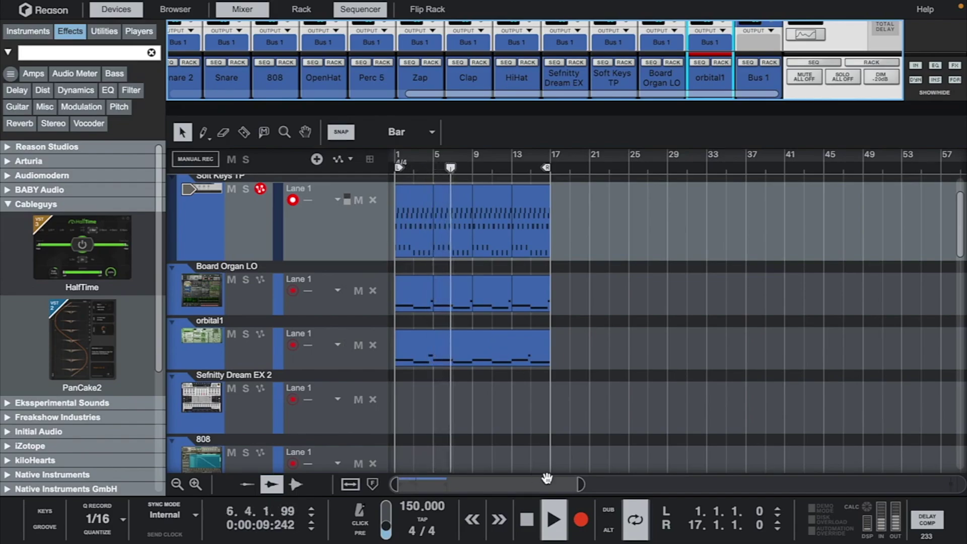
left_click_drag(579, 482, 483, 478)
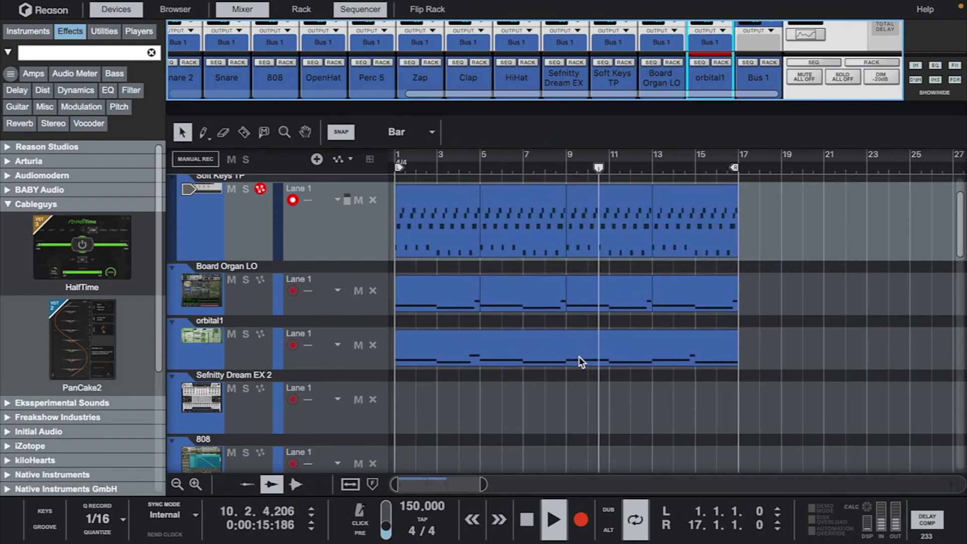
scroll(578, 356, "up", 1)
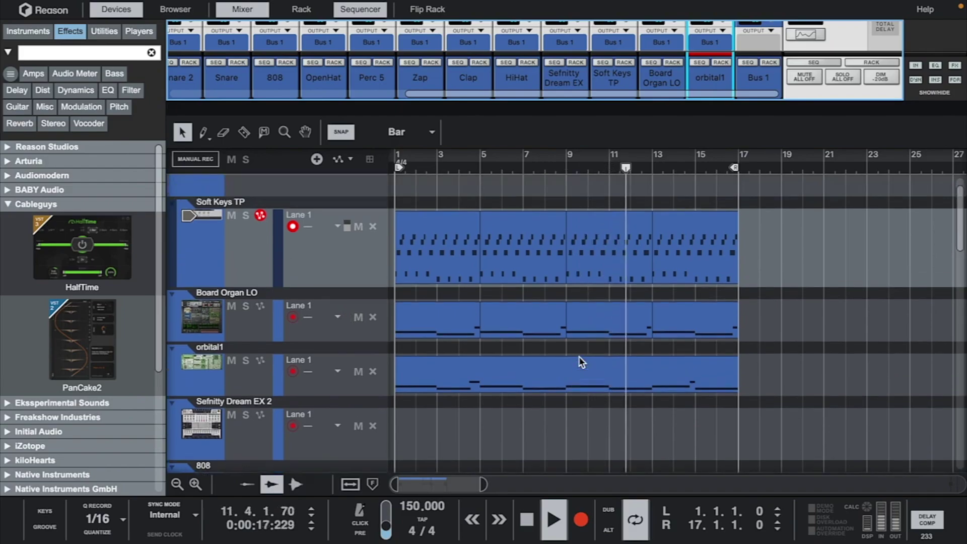
scroll(578, 356, "up", 1)
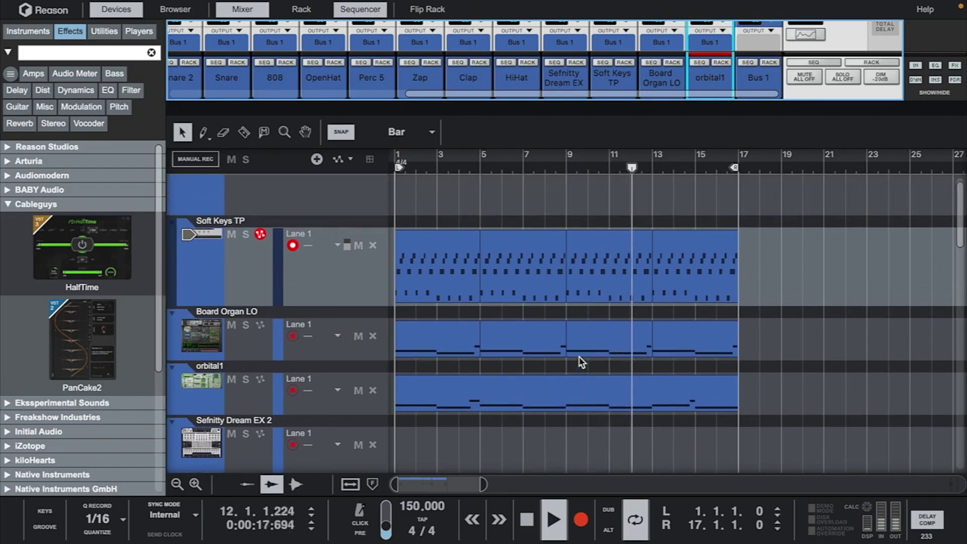
left_click(566, 382)
right_click(566, 383)
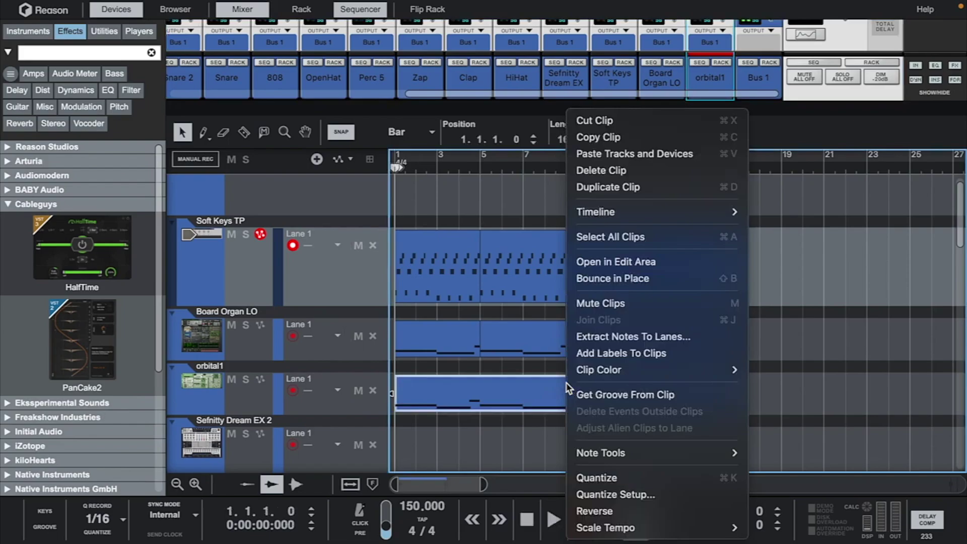
left_click(613, 282)
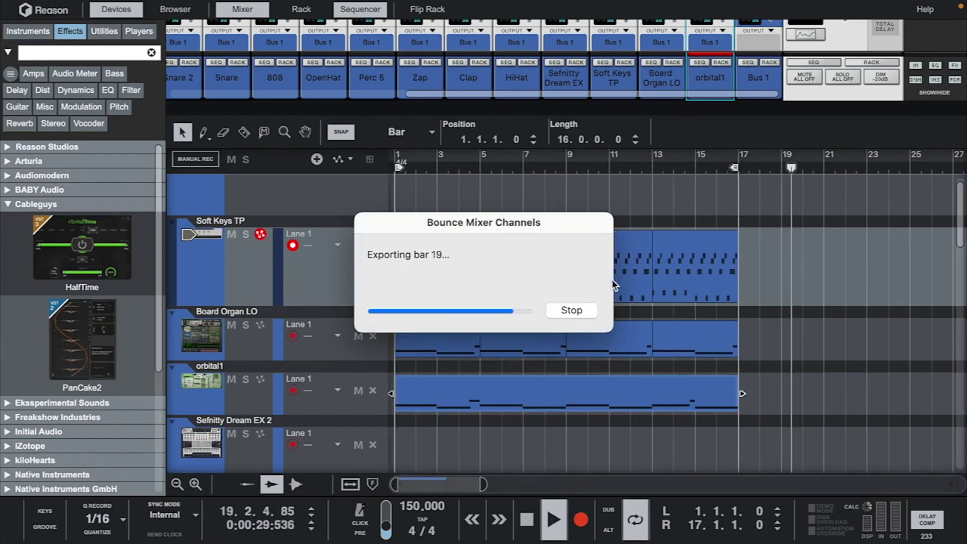
right_click(633, 442)
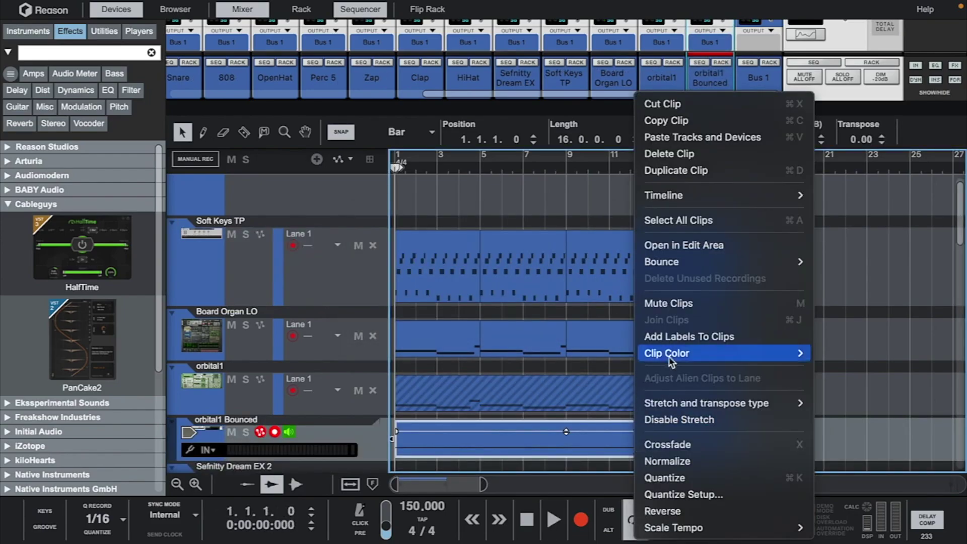
key("Escape")
Step: Lower the orbital1 Bounced channel's level to about -32 dB while the loop plays
left_click_drag(686, 109, 690, 259)
key("space")
left_click_drag(723, 140, 726, 146)
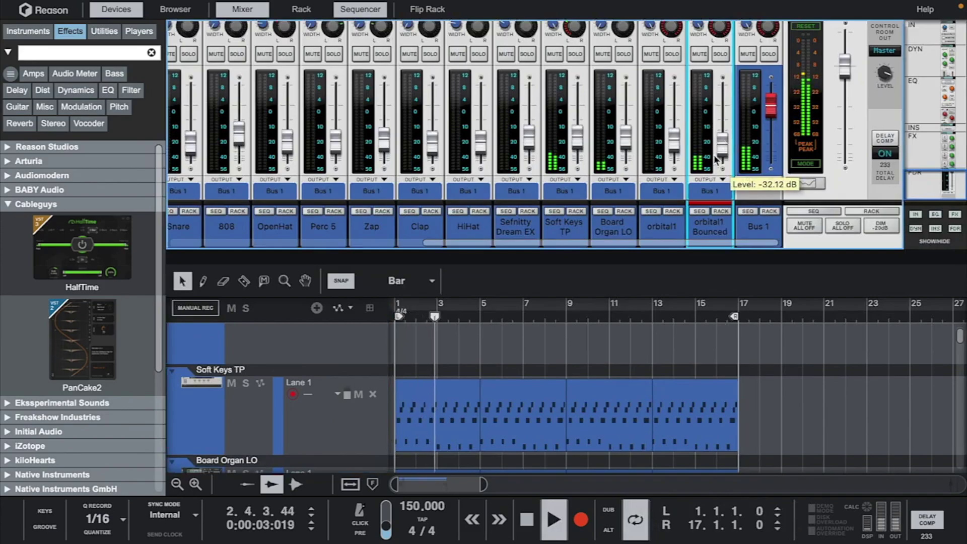
scroll(453, 392, "down", 4)
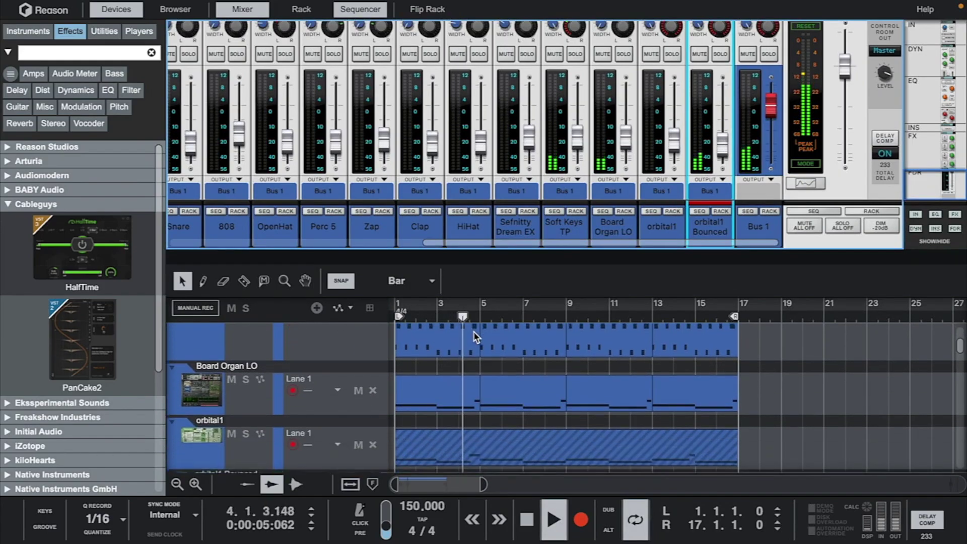
scroll(473, 331, "down", 6)
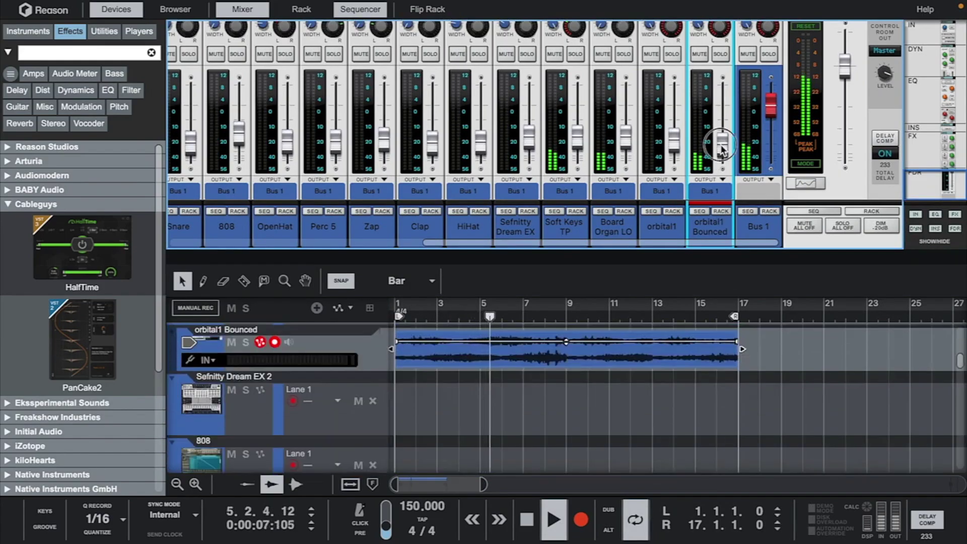
left_click_drag(722, 149, 723, 152)
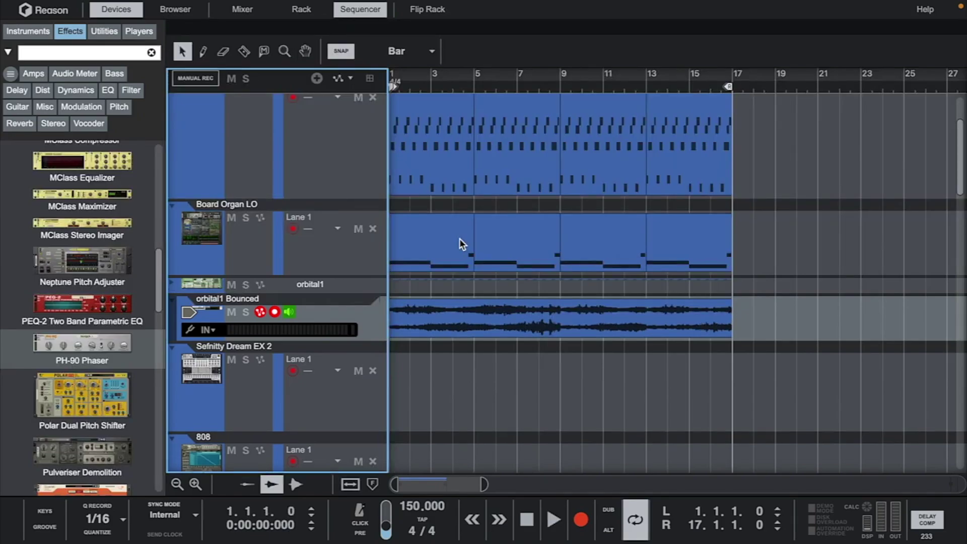
Step: Audition percussion loops from the Drum_Loops copy folder of the WAVRUNNERZ PRODUCER BUNDLE while the song plays
key("space")
scroll(459, 242, "up", 2)
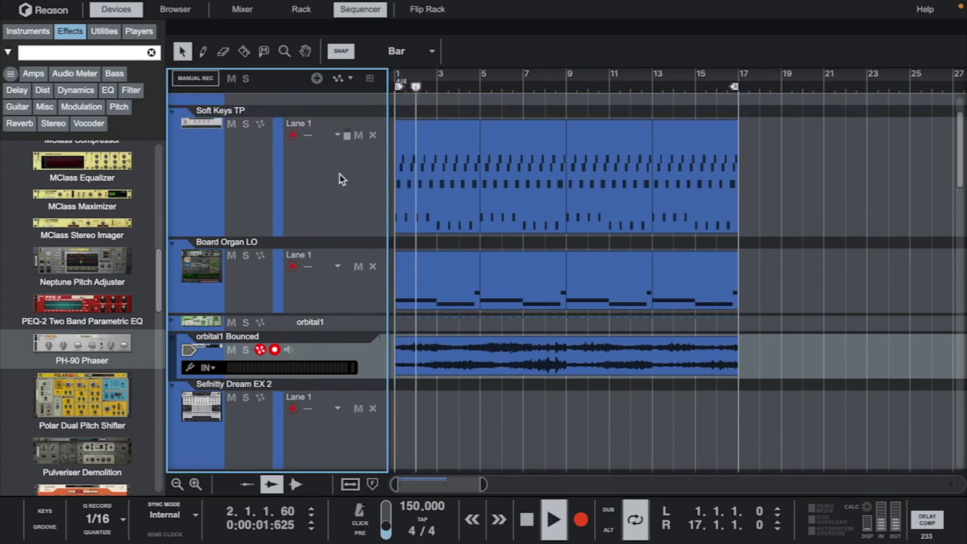
left_click(176, 9)
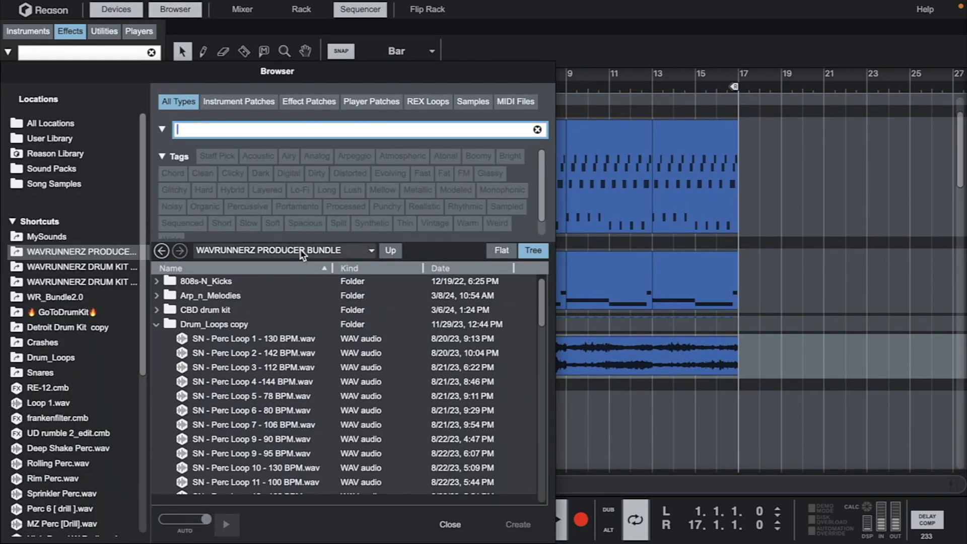
left_click(157, 324)
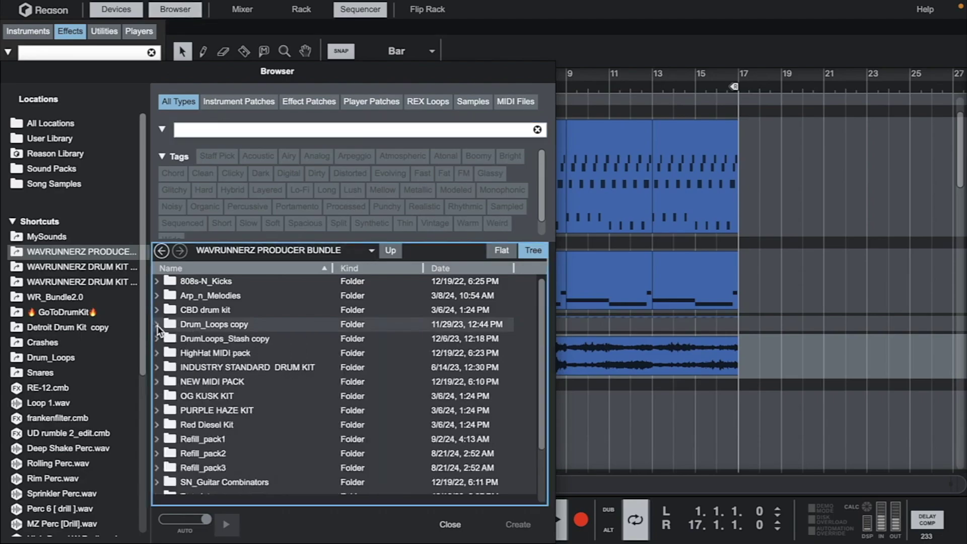
left_click(156, 325)
left_click(237, 382)
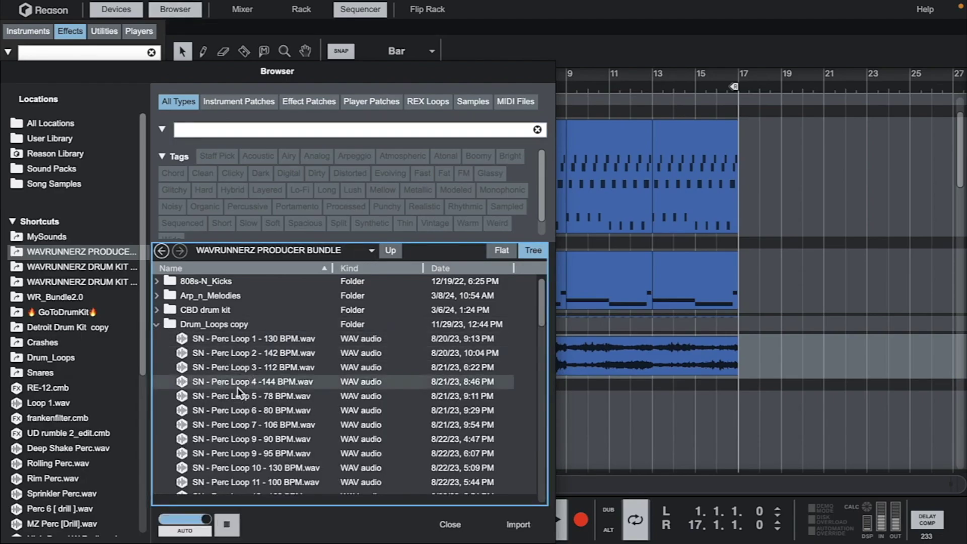
scroll(237, 388, "down", 2)
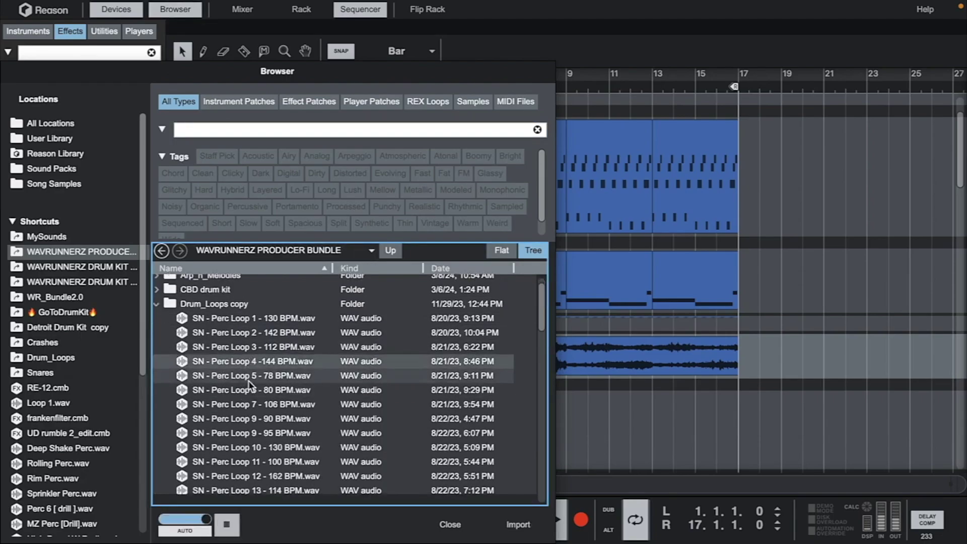
left_click(249, 381)
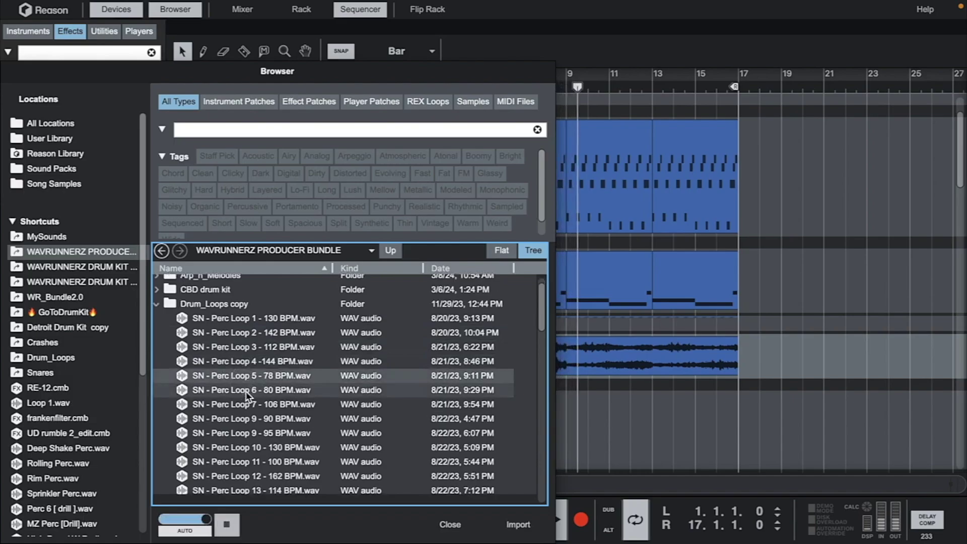
left_click(246, 390)
left_click(243, 407)
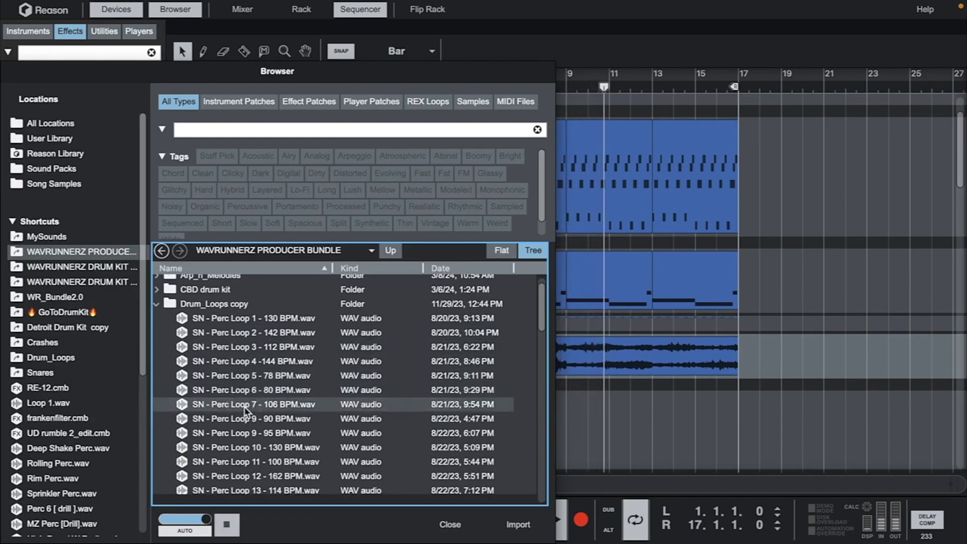
scroll(244, 407, "down", 4)
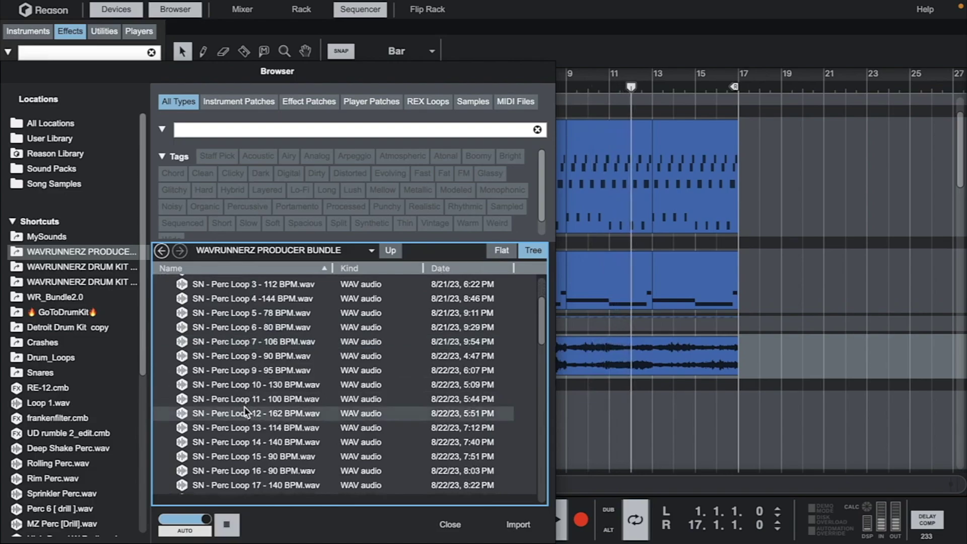
scroll(245, 411, "down", 4)
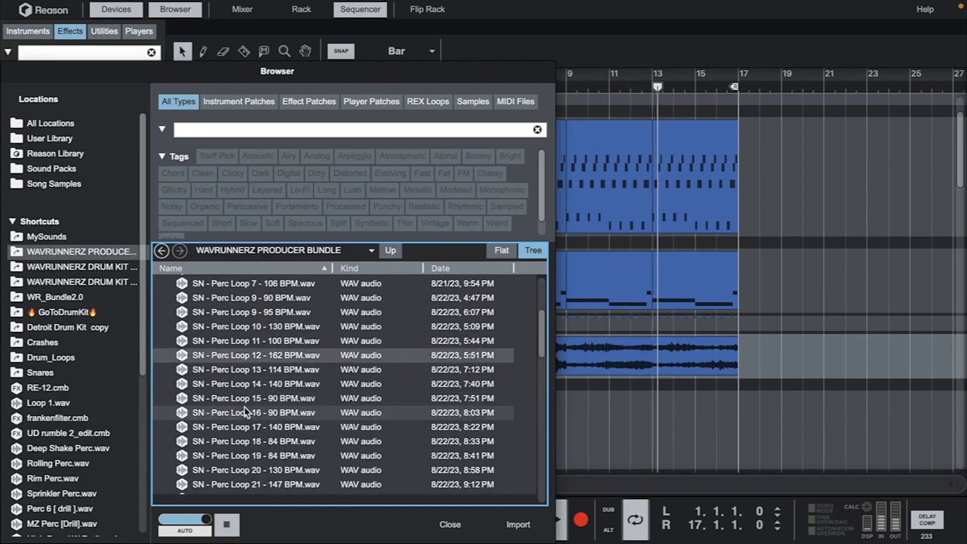
left_click(245, 407)
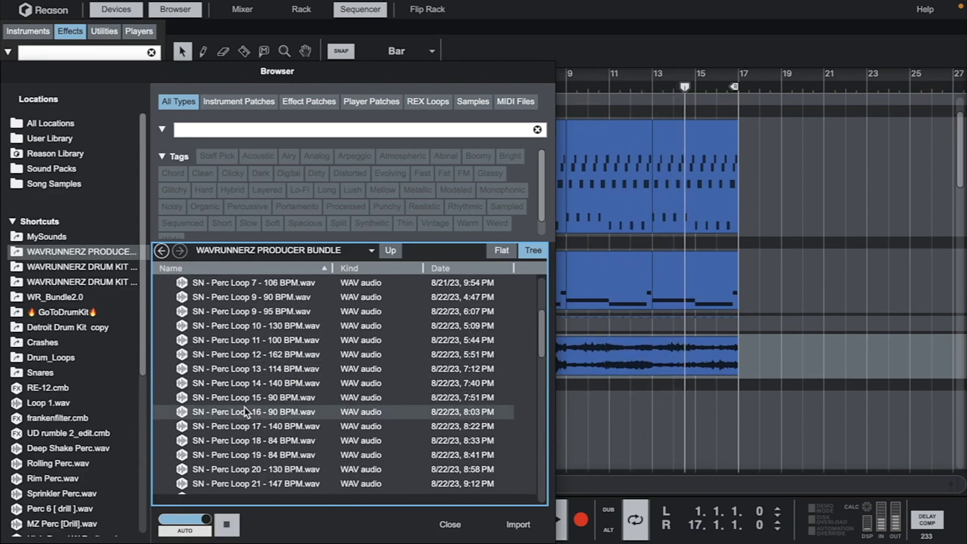
Step: Add SN - Perc Loop 17 - 140 BPM.wav on its own audio track at bar 1 and shorten the clip to end at bar 5
left_click(244, 426)
scroll(244, 426, "down", 4)
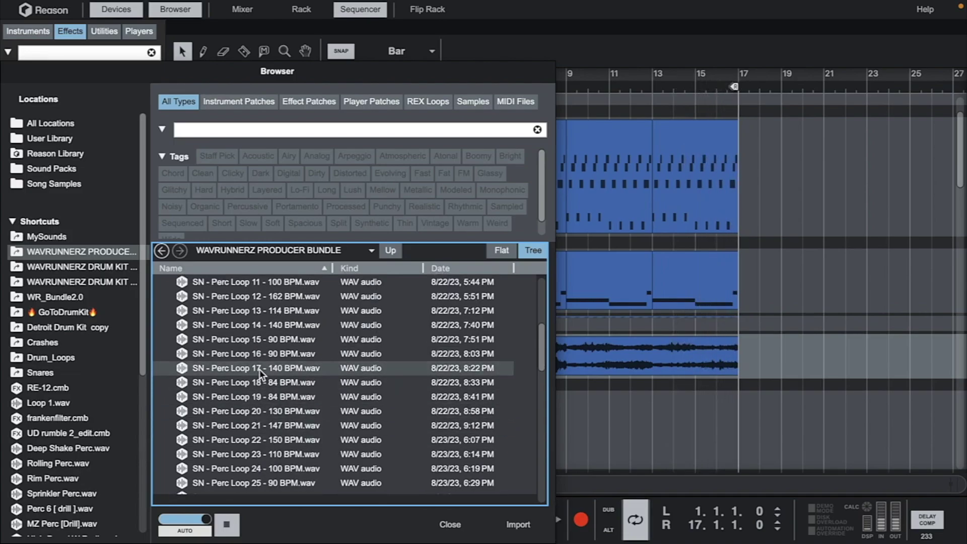
left_click_drag(259, 369, 402, 394)
left_click(446, 524)
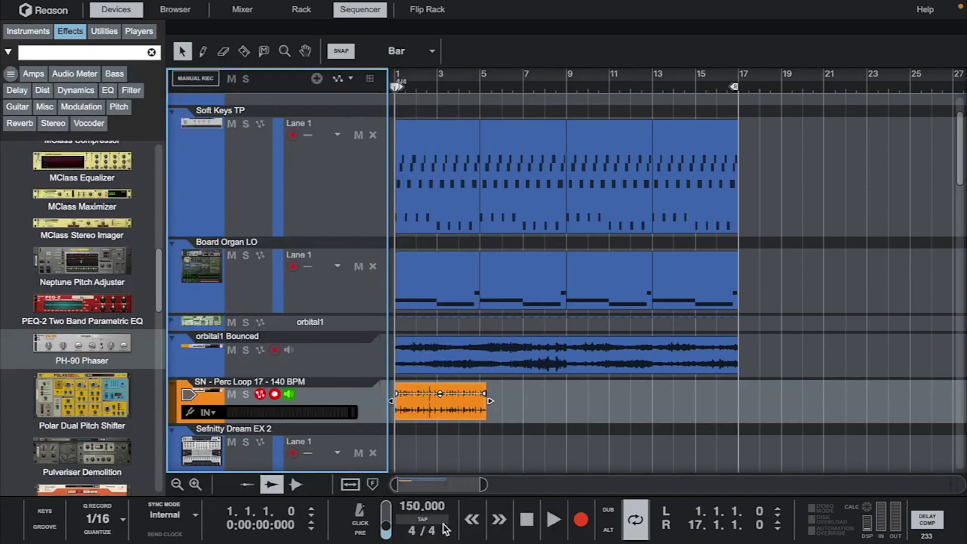
left_click_drag(486, 401, 479, 403)
Step: Lower the Perc Loop 17 channel's level to about -22 dB during playback, with the rack and mixer both shown
key("F6")
key("space")
left_click_drag(562, 62, 520, 66)
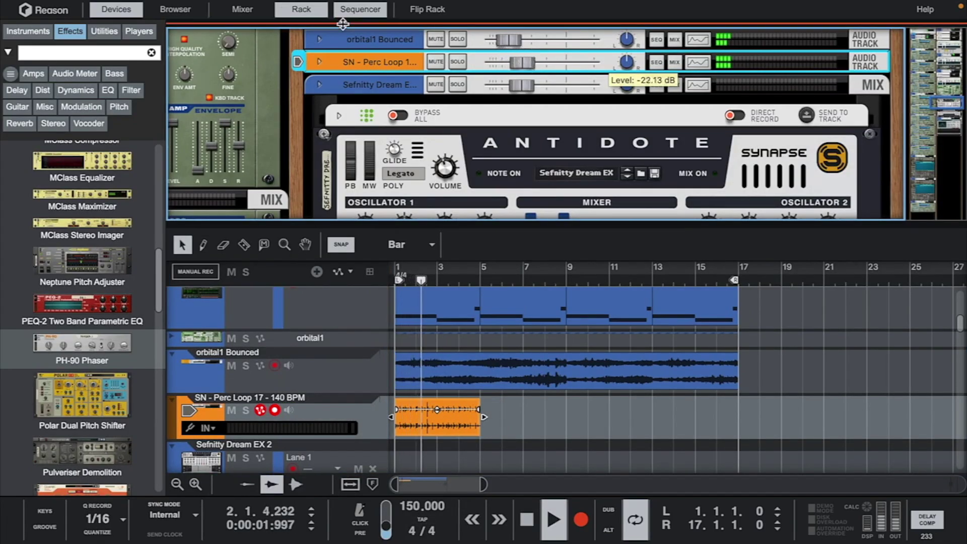
left_click(238, 12)
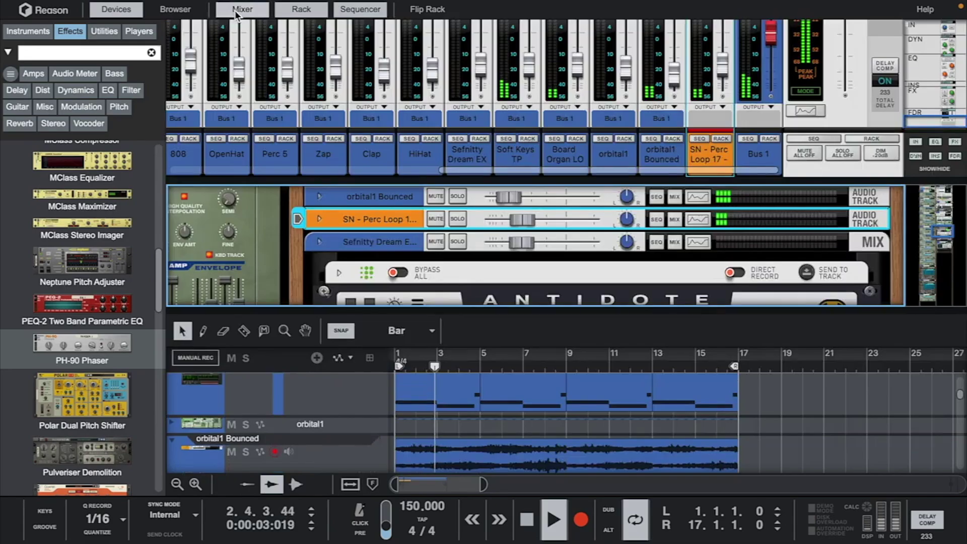
left_click(722, 110)
left_click(734, 91)
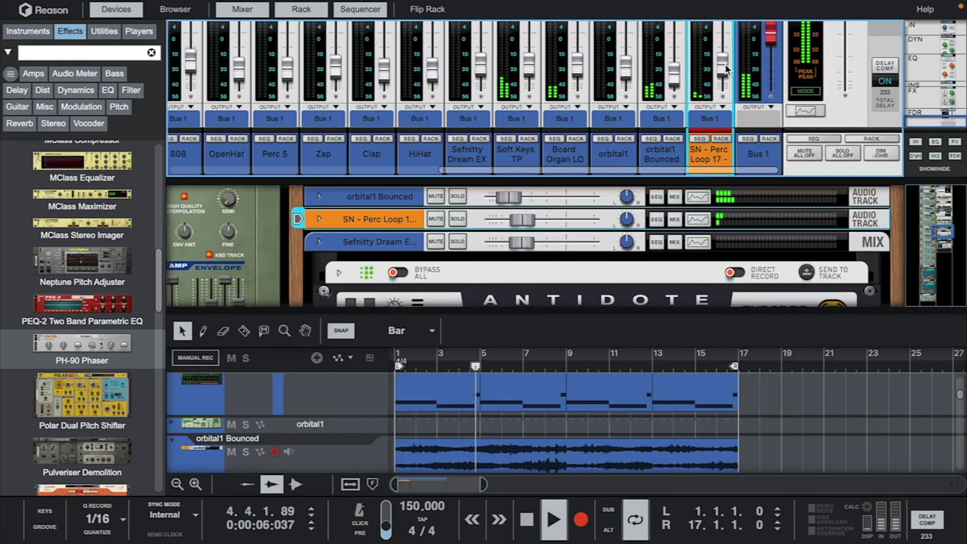
Step: Replay the song from the start and shorten the Perc Loop 17 clip to two bars
key("space")
key("space")
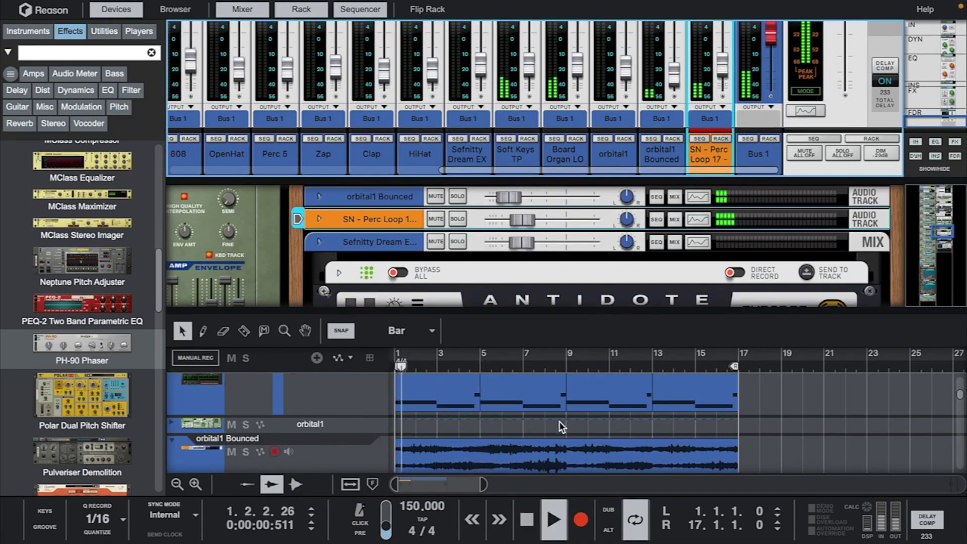
scroll(559, 421, "down", 3)
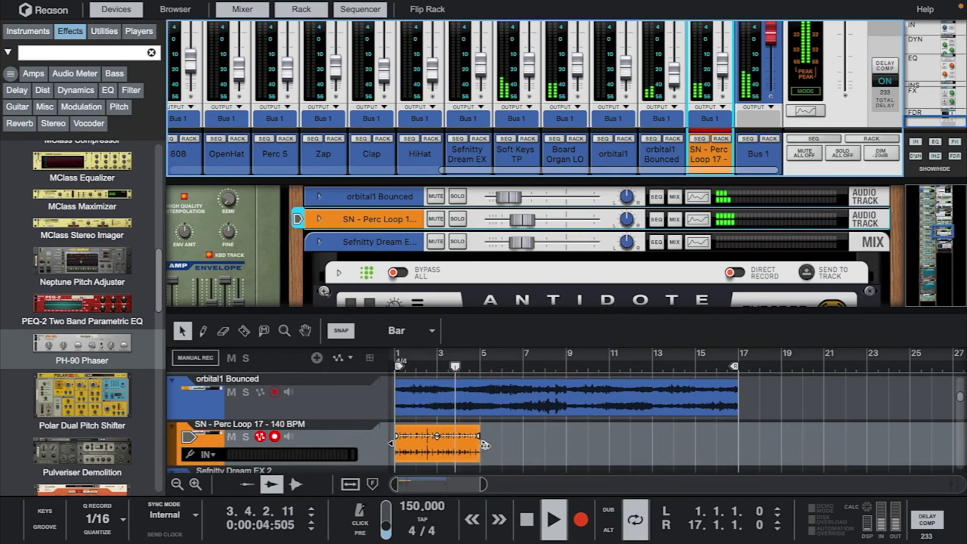
left_click(481, 451)
key("space")
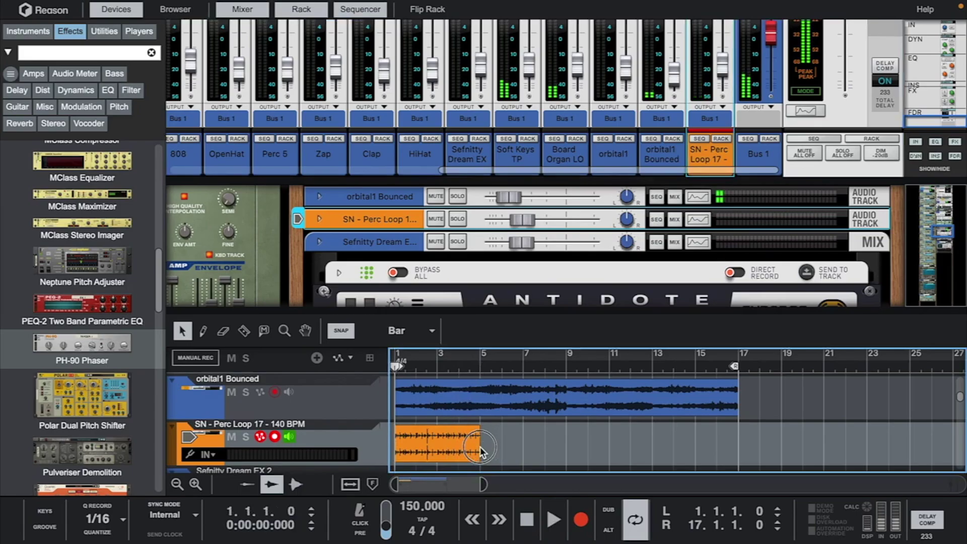
left_click(442, 447)
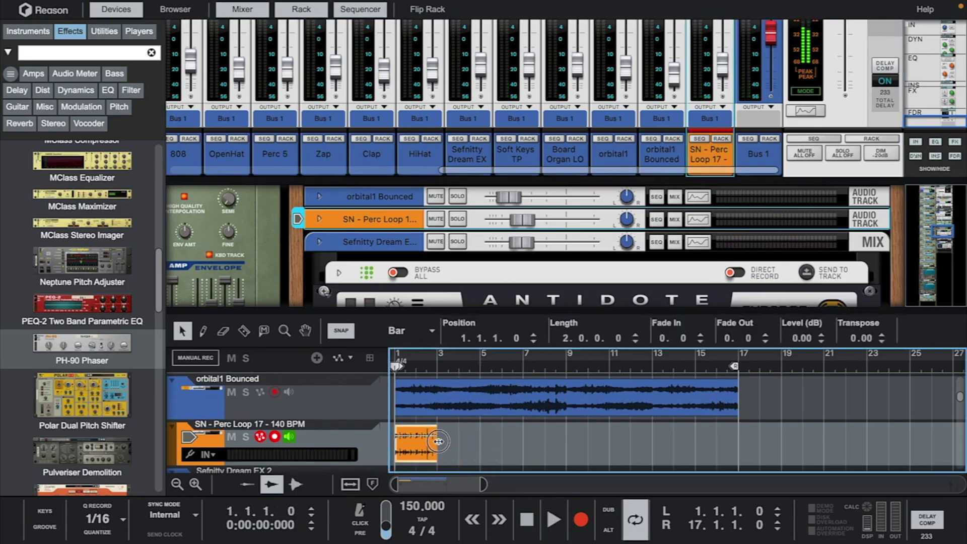
Step: Duplicate the two-bar Perc Loop 17 clip end to end until it fills the track up to bar 17
key("ctrl+d")
key("space")
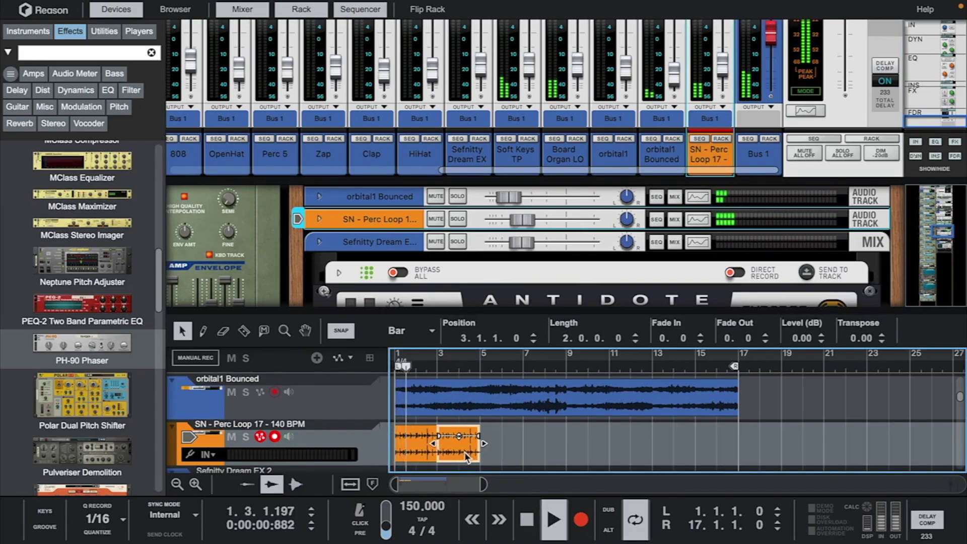
key("ctrl+d")
key("ctrl+d")
key("ctrl+d")
key("ctrl+d")
key("ctrl+d")
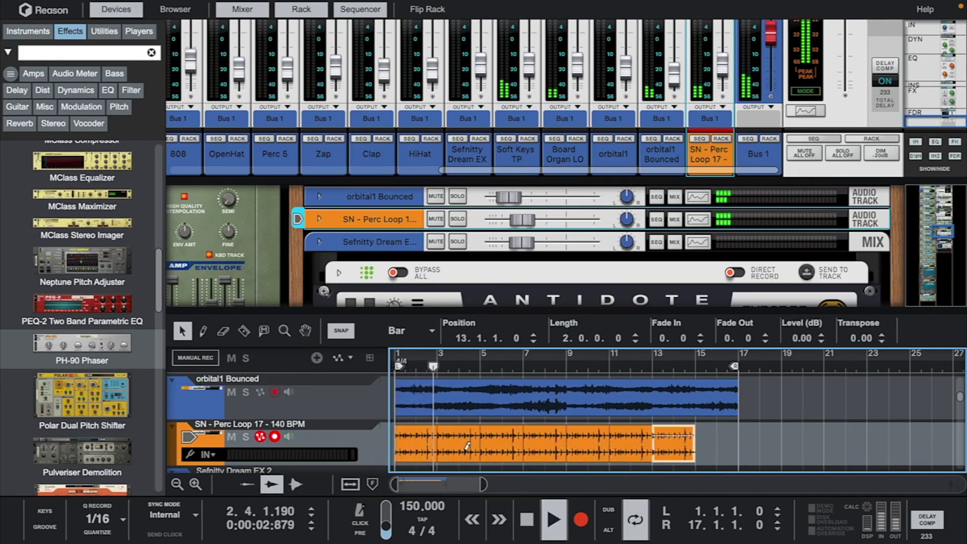
key("ctrl+d")
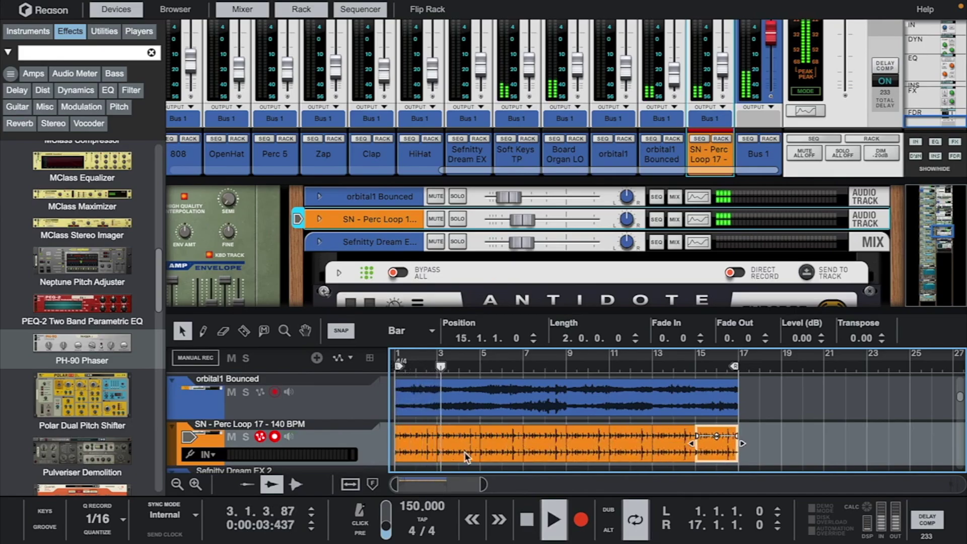
Step: Lower the Perc Loop 17 channel's level slightly and add a PH-90 Phaser to its insert effects
left_click(319, 219)
left_click(347, 250)
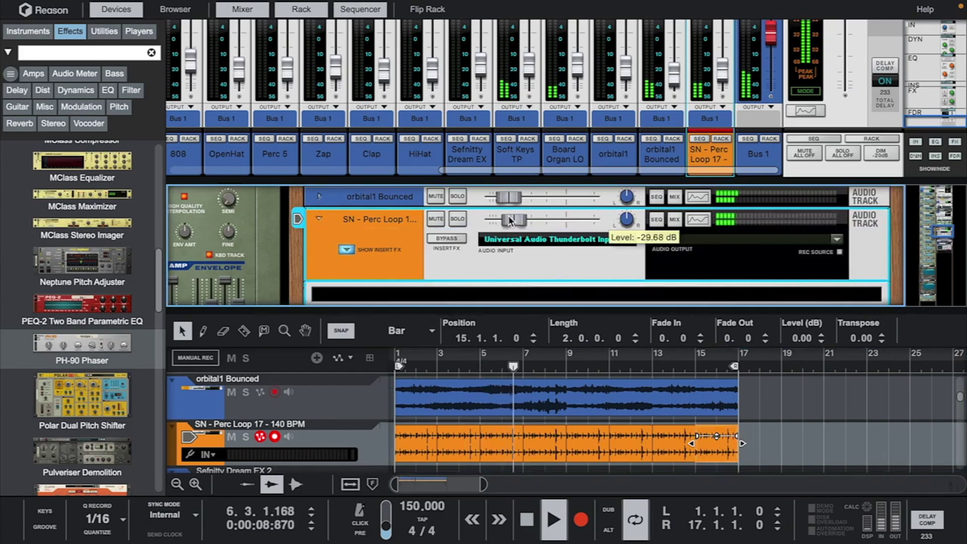
mouse_move(520, 227)
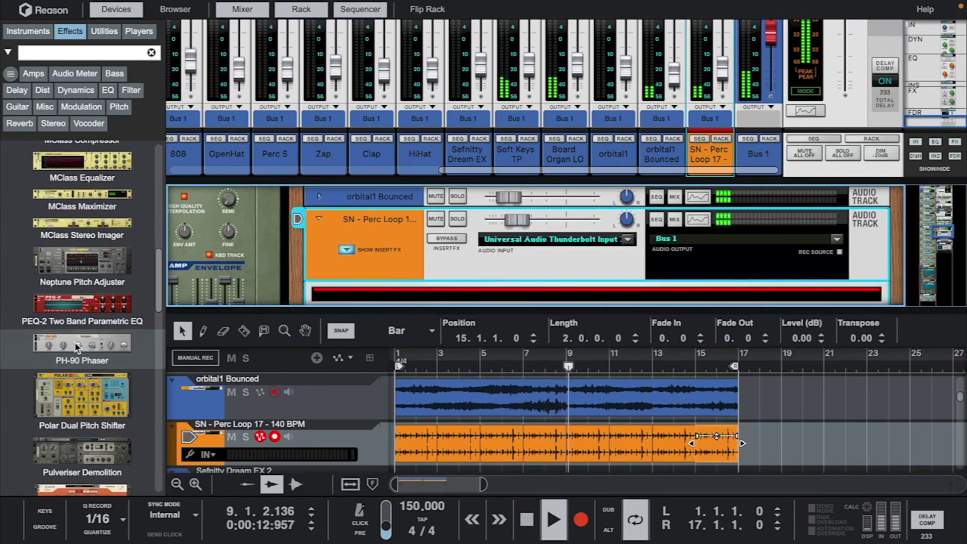
left_click_drag(77, 347, 342, 291)
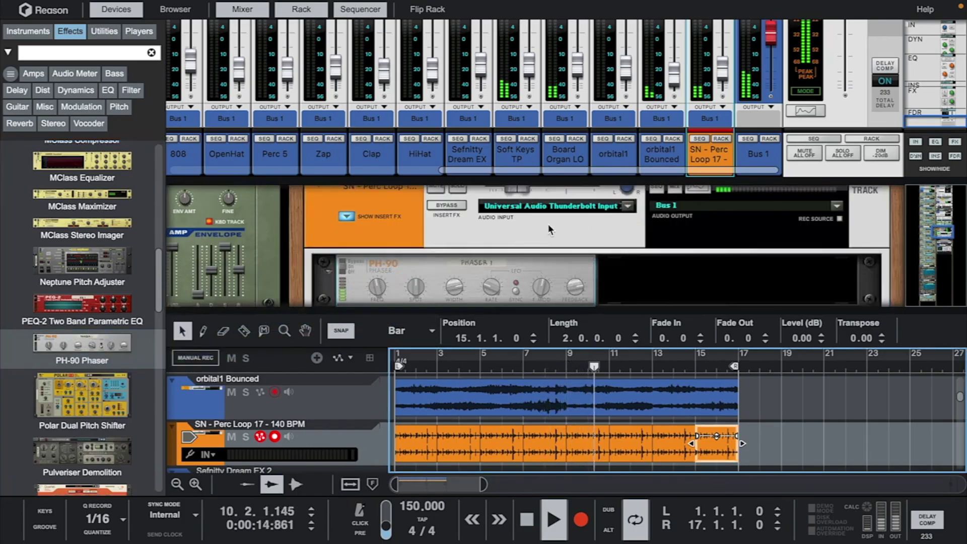
left_click(576, 291)
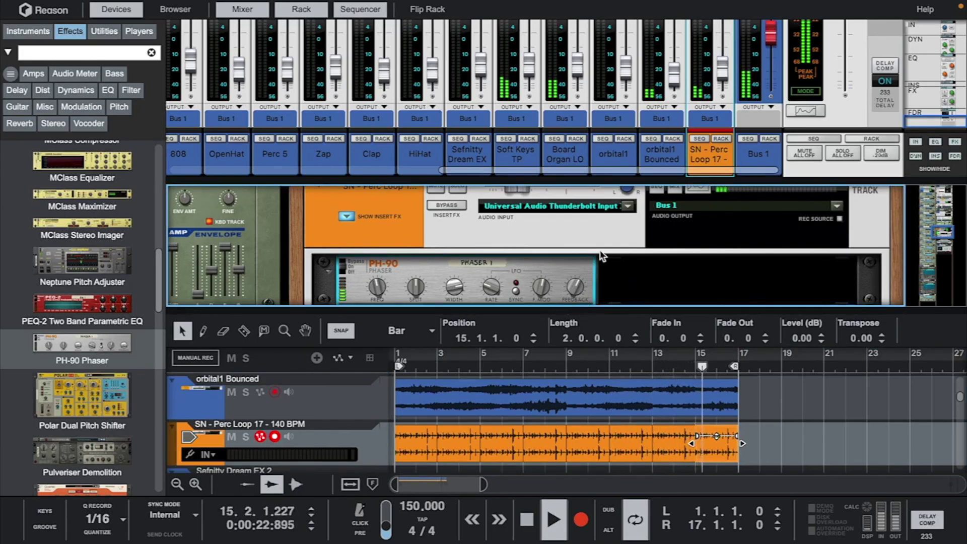
scroll(672, 226, "up", 1)
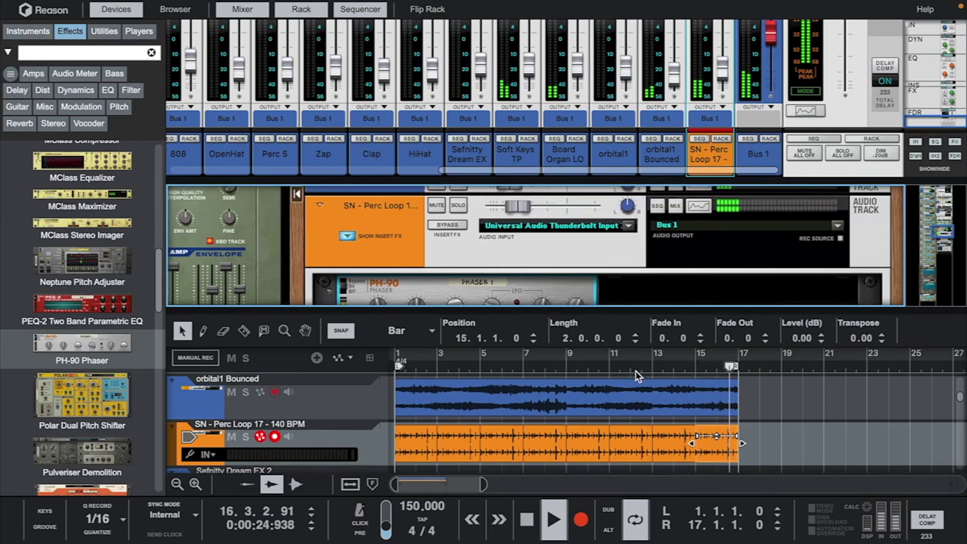
Step: Hide the mixer and add a Stereo Tool below the Perc Loop 17 phaser with its widening at maximum
key("F6")
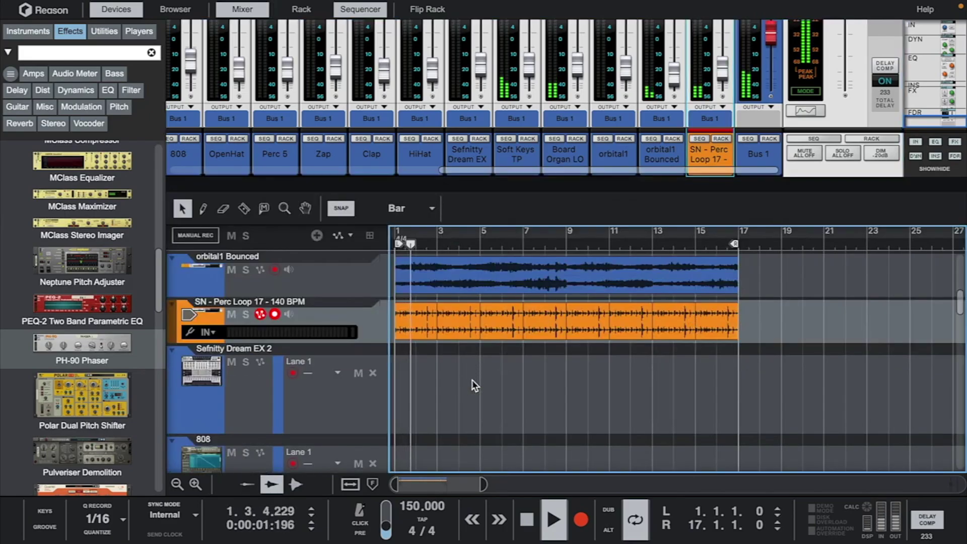
left_click_drag(547, 190, 543, 381)
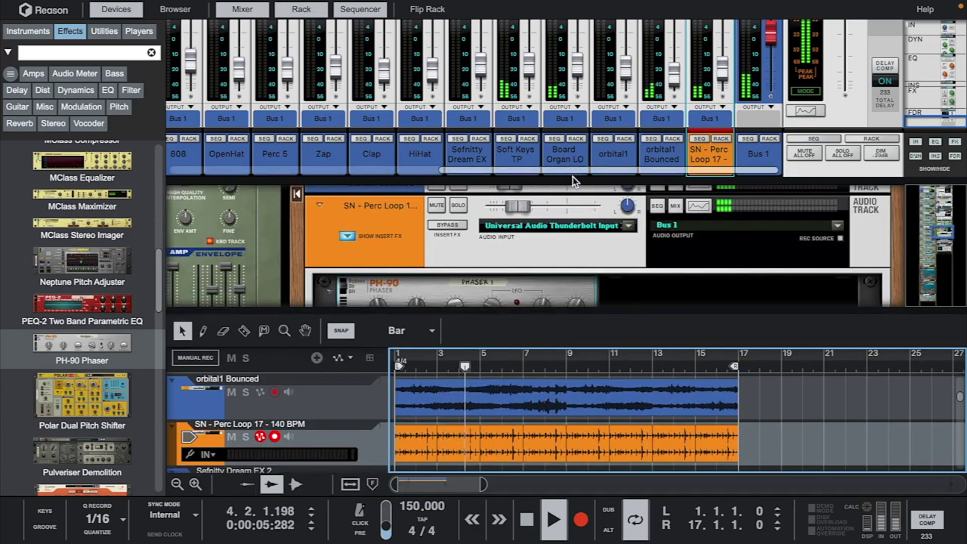
key("F5")
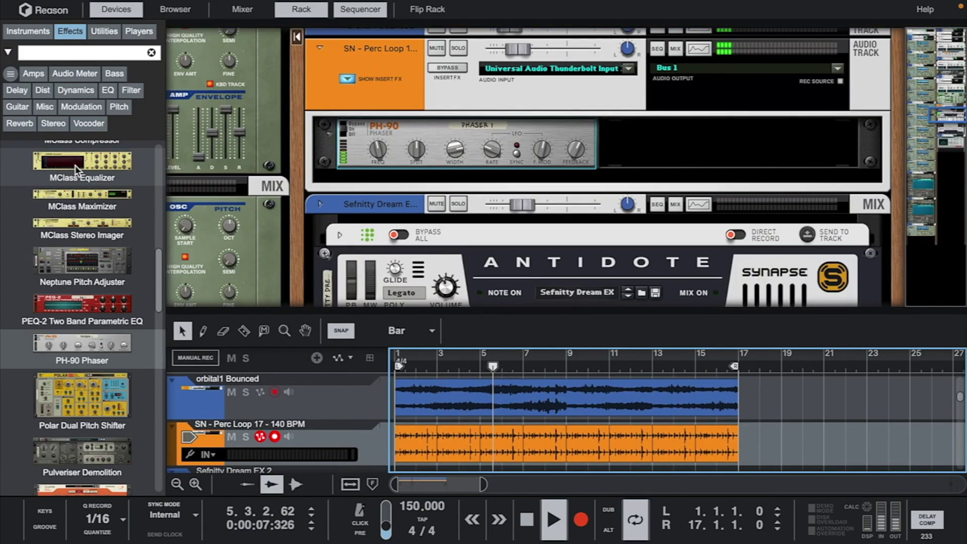
scroll(89, 273, "down", 15)
scroll(88, 273, "up", 6)
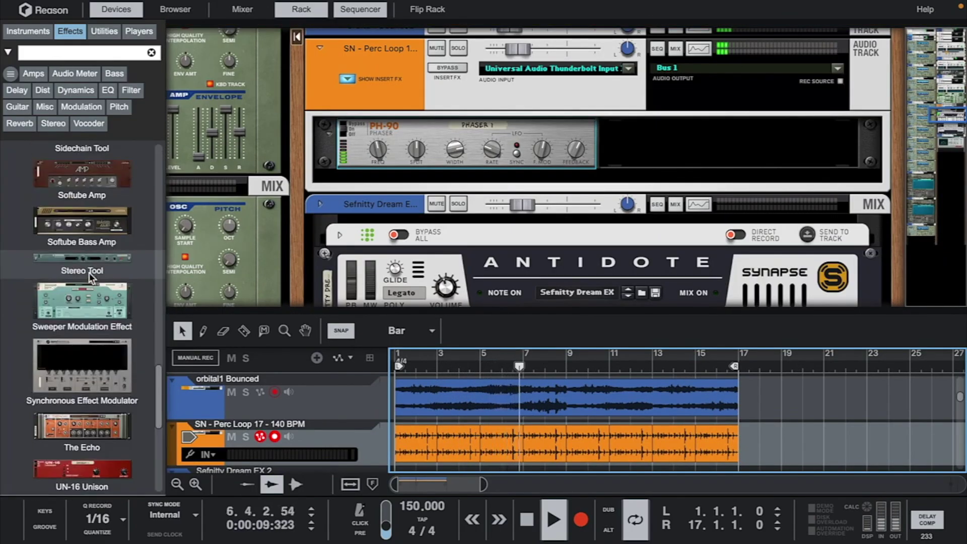
mouse_move(89, 273)
left_mouse_down()
mouse_move(485, 162)
mouse_move(489, 170)
left_mouse_up()
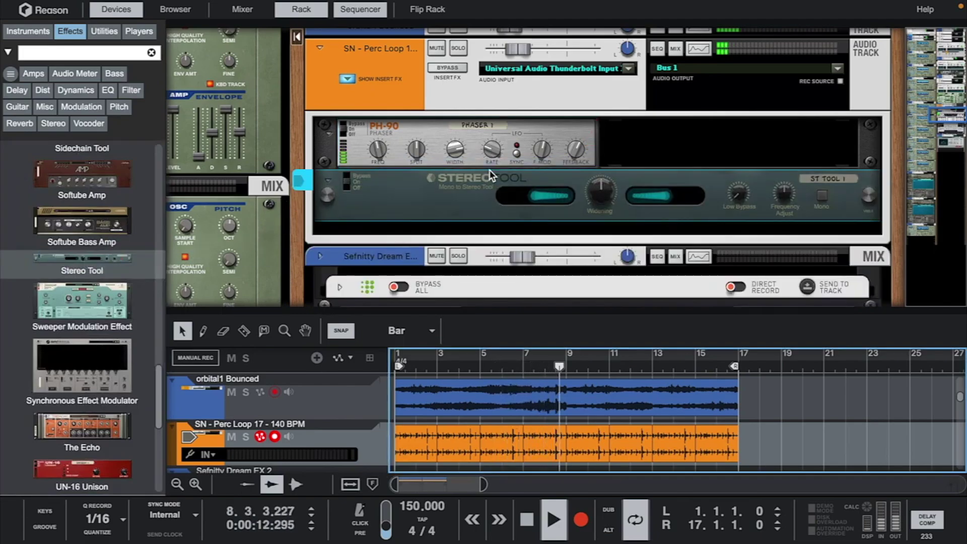
left_click(607, 194)
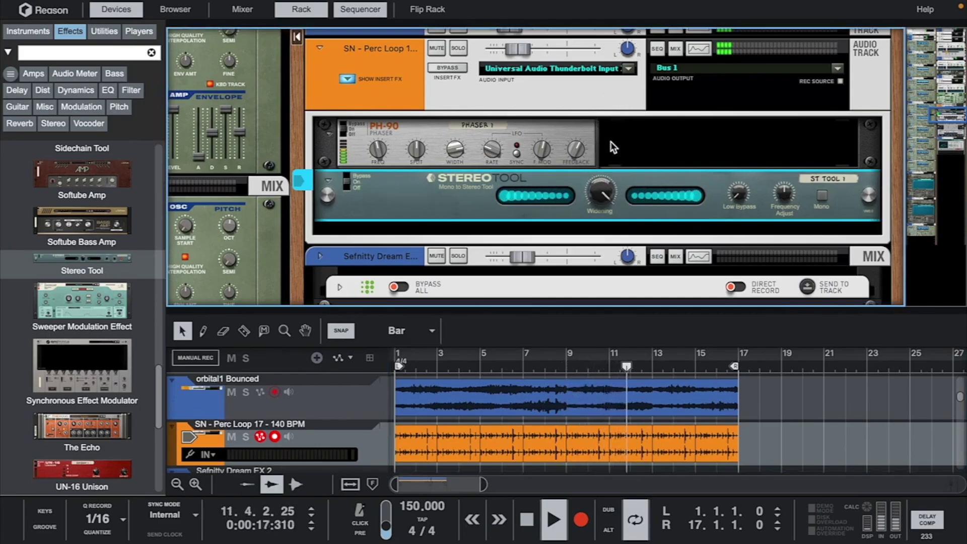
Step: Bring the Perc Loop 17 channel's fader down a little further in the rack
scroll(577, 119, "up", 3)
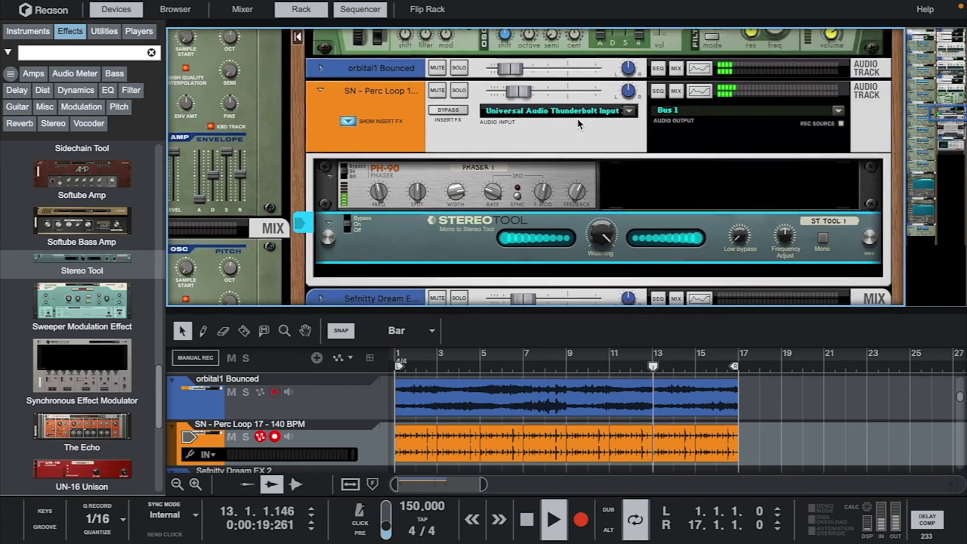
left_click(519, 94)
mouse_move(519, 95)
left_mouse_down()
mouse_move(508, 97)
mouse_move(518, 98)
left_mouse_up()
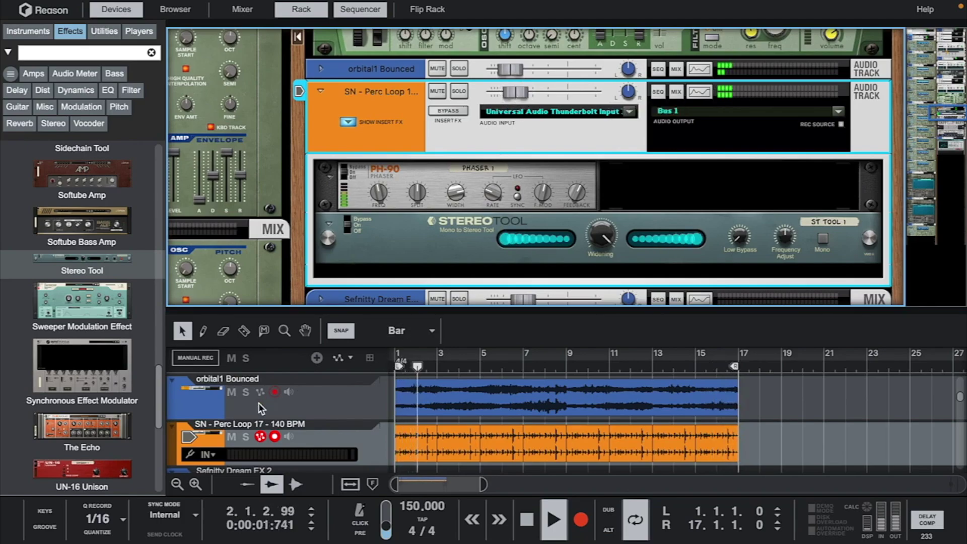
Step: Mute the orbital1 Bounced track and enlarge the sequencer area so more tracks fit below the rack
scroll(322, 406, "up", 2)
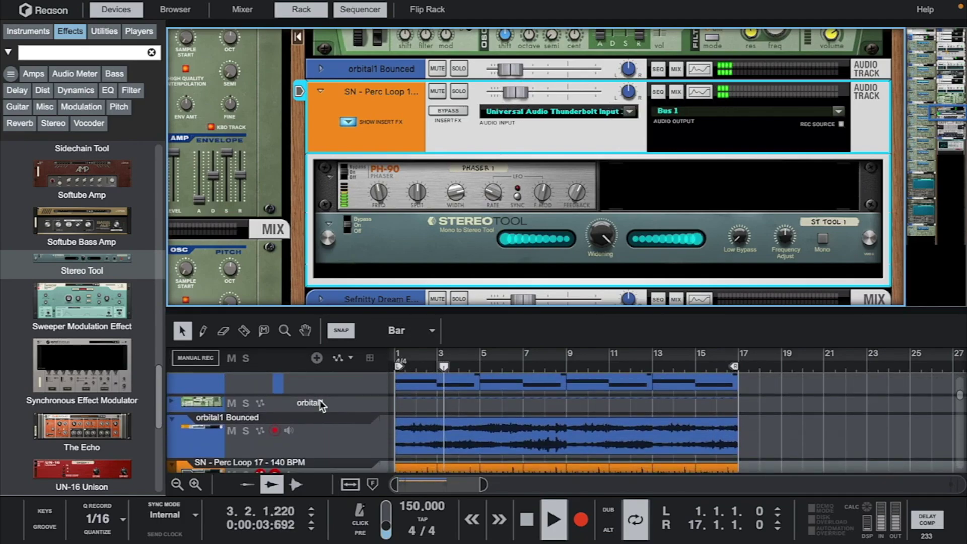
left_click(231, 430)
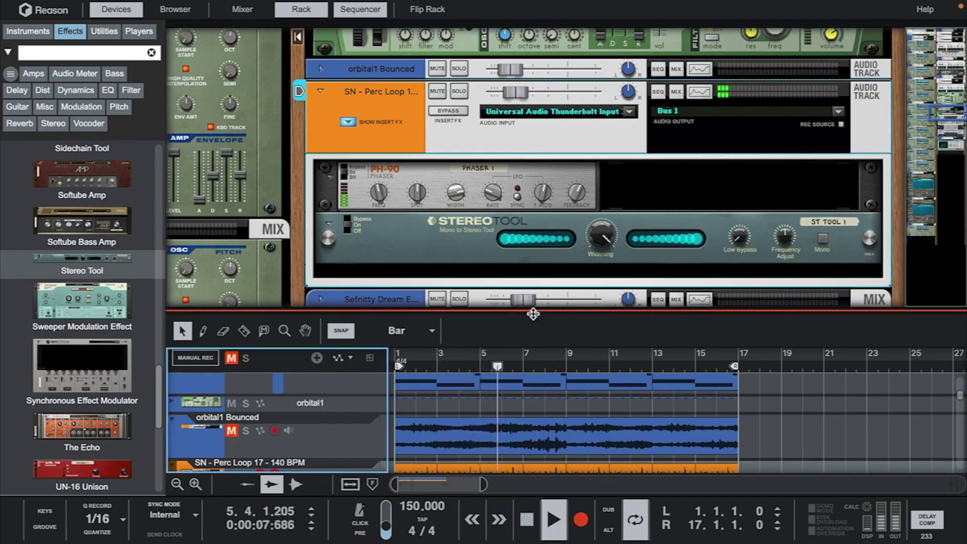
left_click_drag(534, 313, 534, 207)
left_click(394, 268)
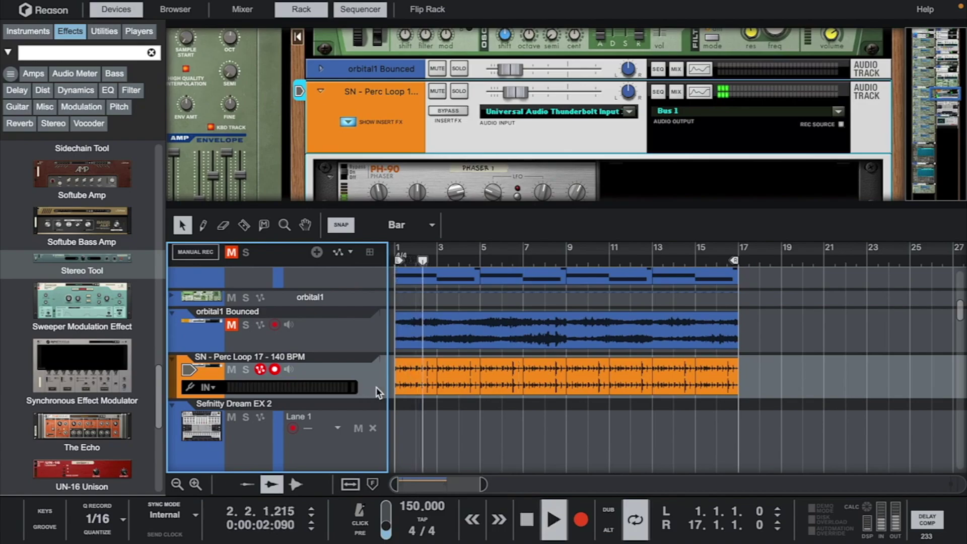
Step: Examine the Stereo Tool's widening and low bypass controls and the Perc Loop 17 channel's level in the rack
scroll(565, 147, "down", 4)
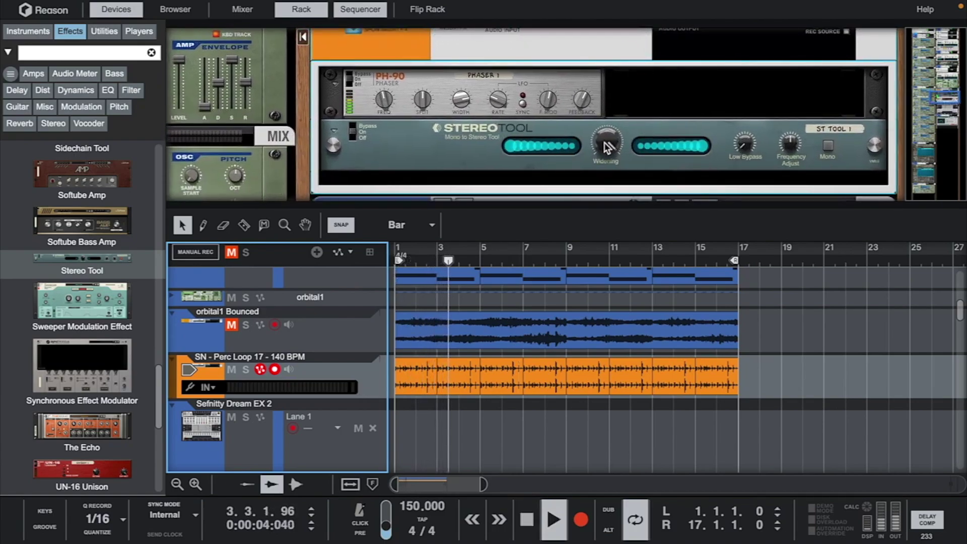
left_click_drag(604, 147, 605, 148)
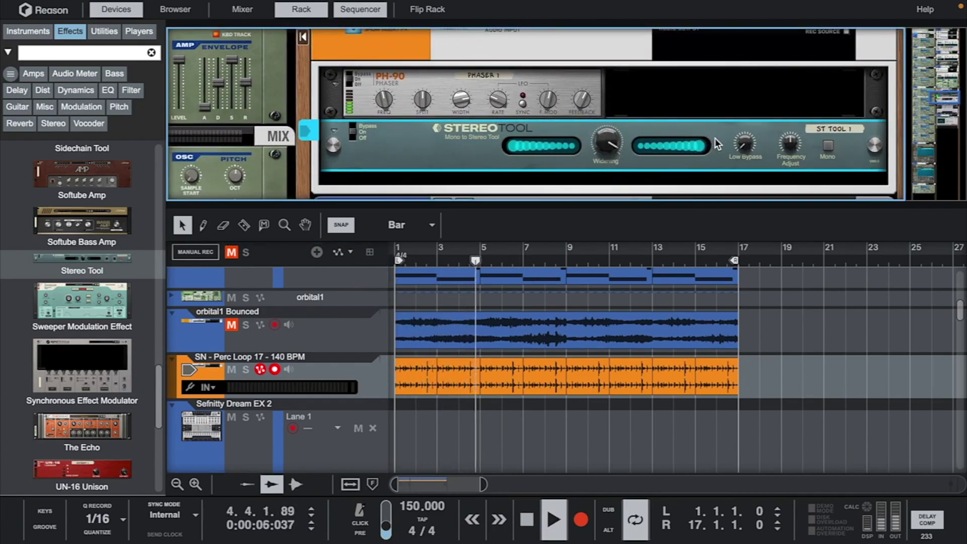
left_click_drag(744, 144, 793, 171)
scroll(573, 129, "up", 2)
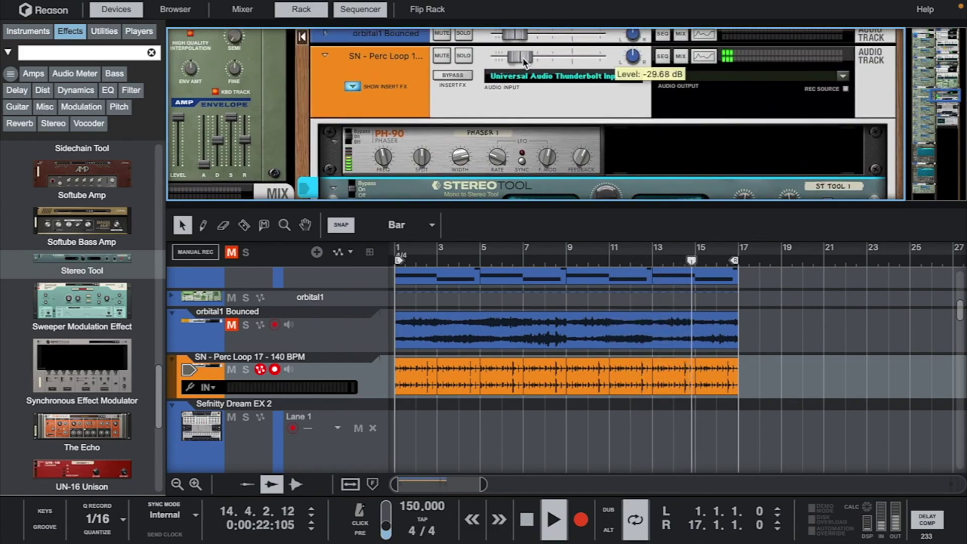
left_click(522, 57)
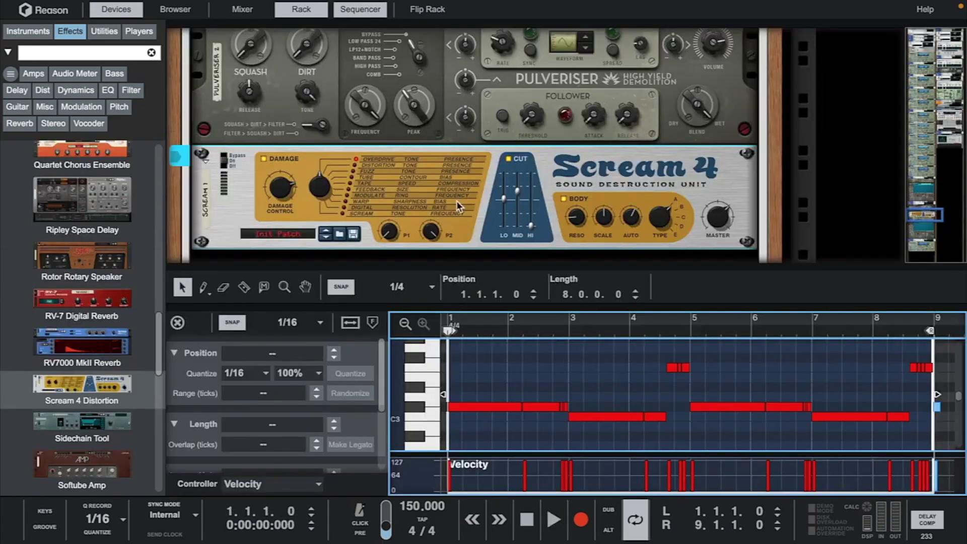
Step: Raise the Lo band of the 808's Scream 4 Cut section to maximum, with Overdrive as the damage type
left_click_drag(476, 265, 478, 294)
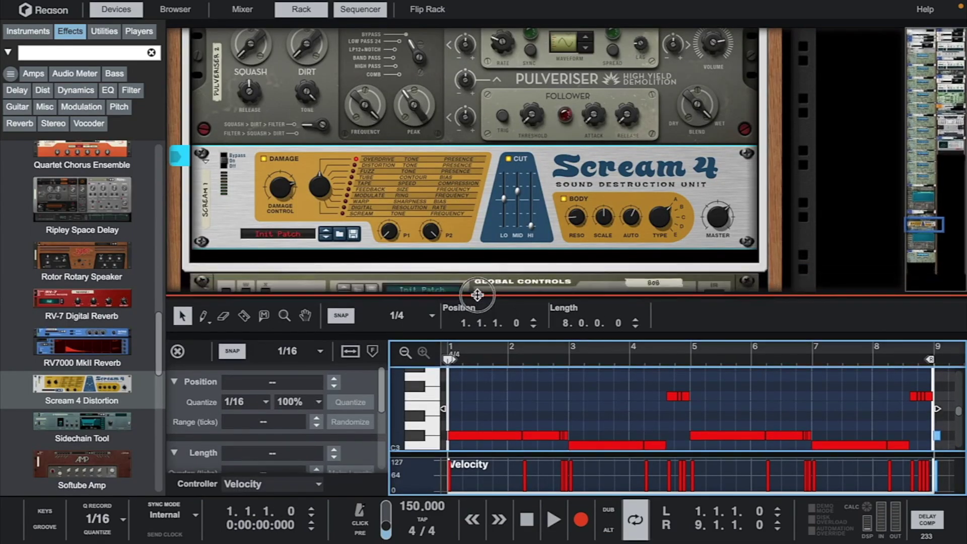
scroll(554, 428, "down", 1)
scroll(501, 121, "up", 2)
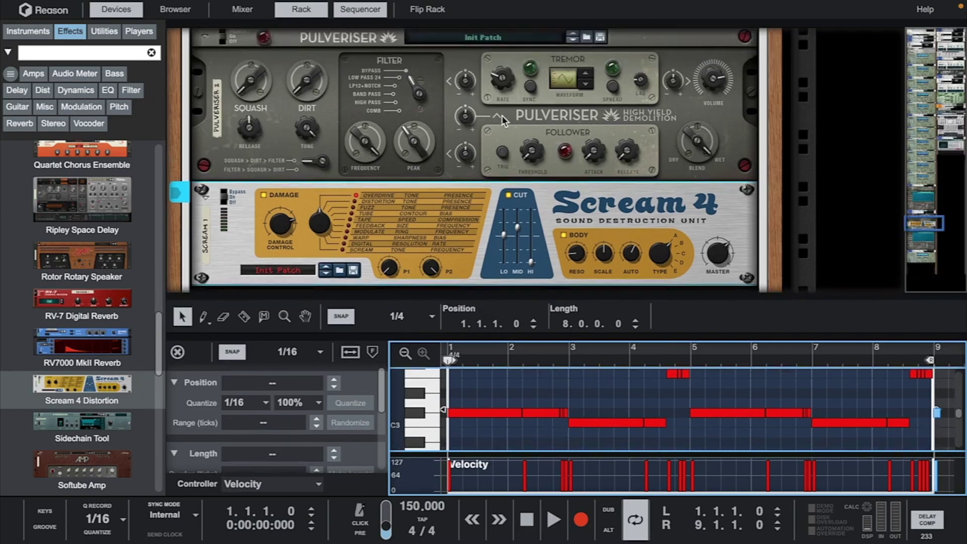
scroll(502, 116, "up", 1)
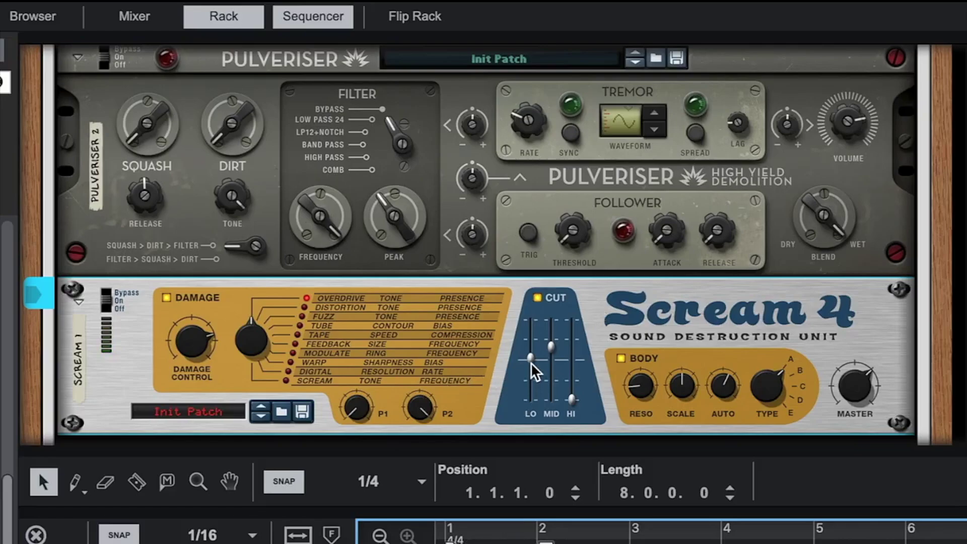
left_click_drag(531, 363, 534, 321)
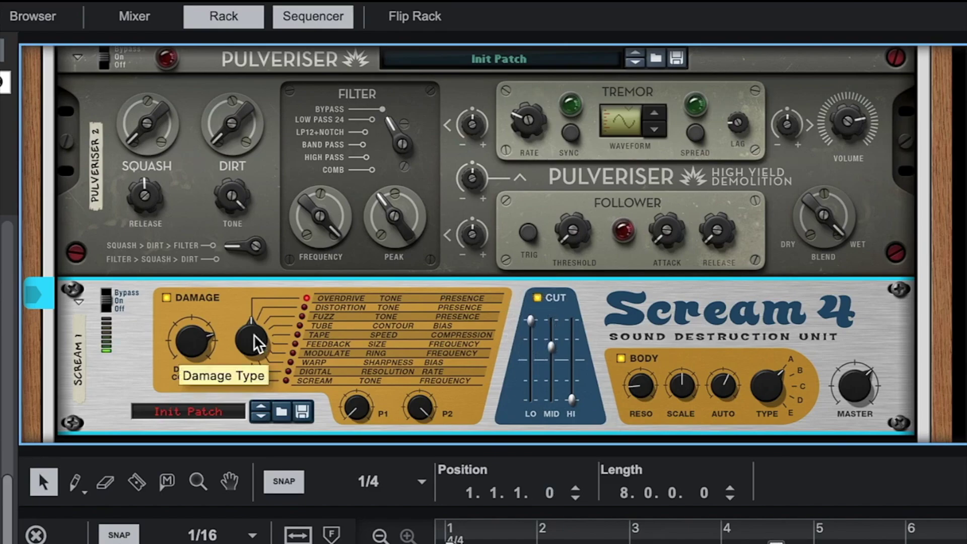
left_click_drag(253, 330, 253, 304)
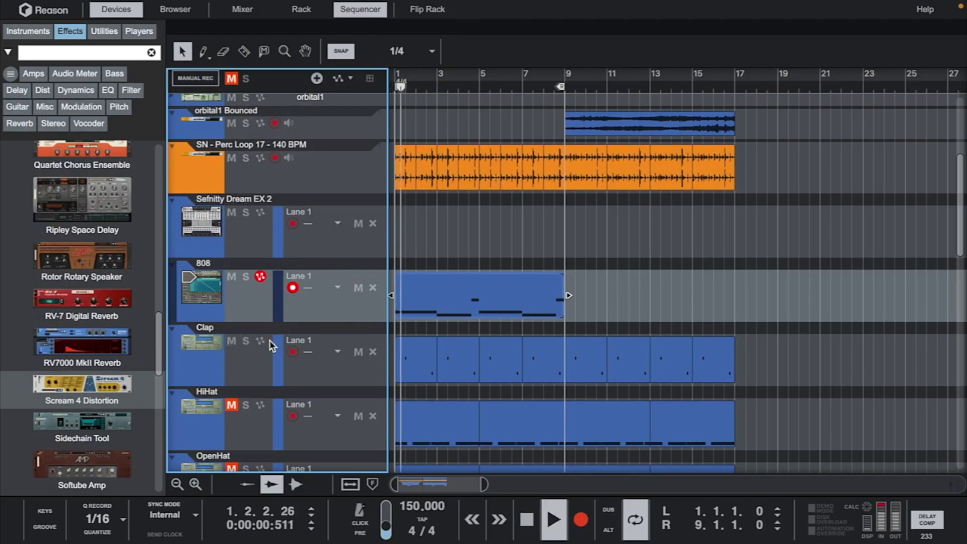
Step: Inspect the notes of the Clap clip at bar 3, and unmute the HiHat track and inspect its clip at bar 5
double_click(451, 372)
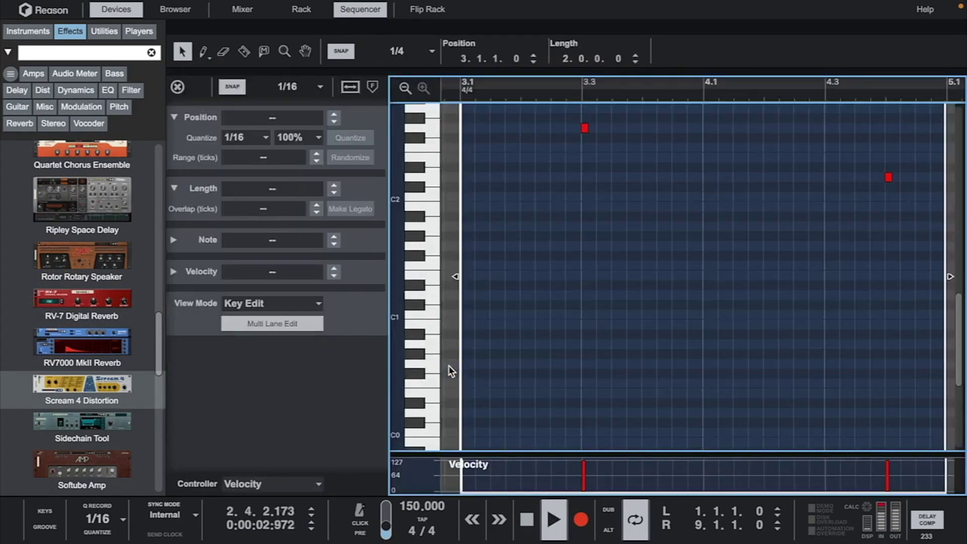
left_click(177, 87)
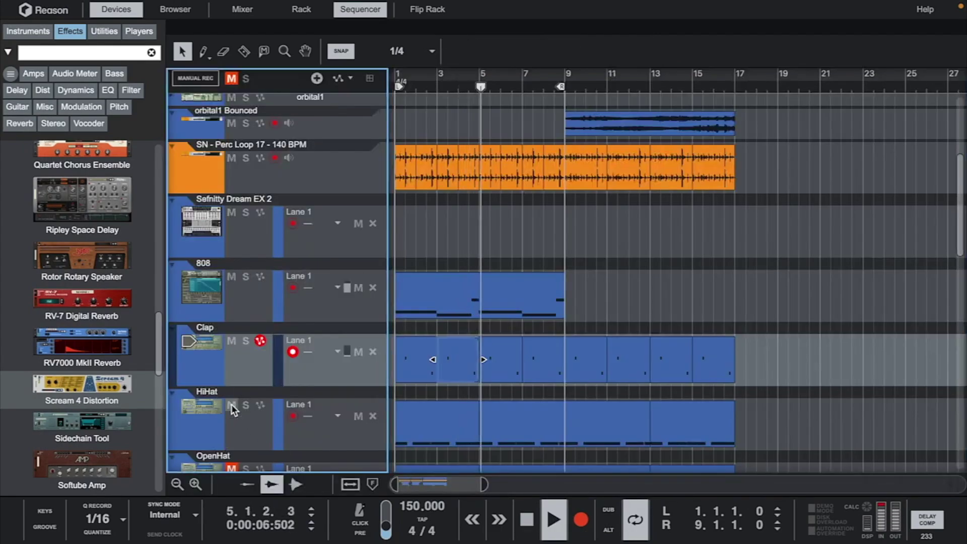
scroll(441, 379, "down", 2)
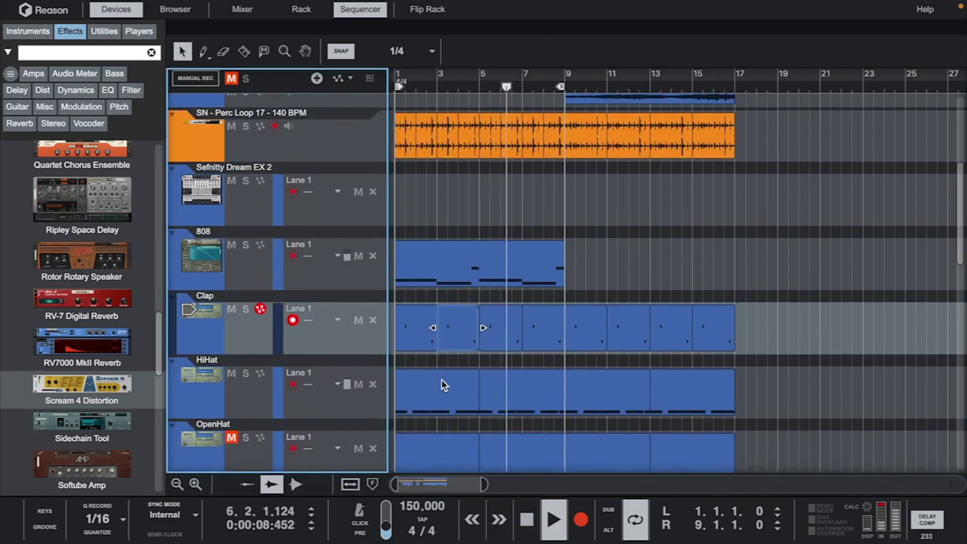
scroll(442, 379, "down", 4)
double_click(543, 347)
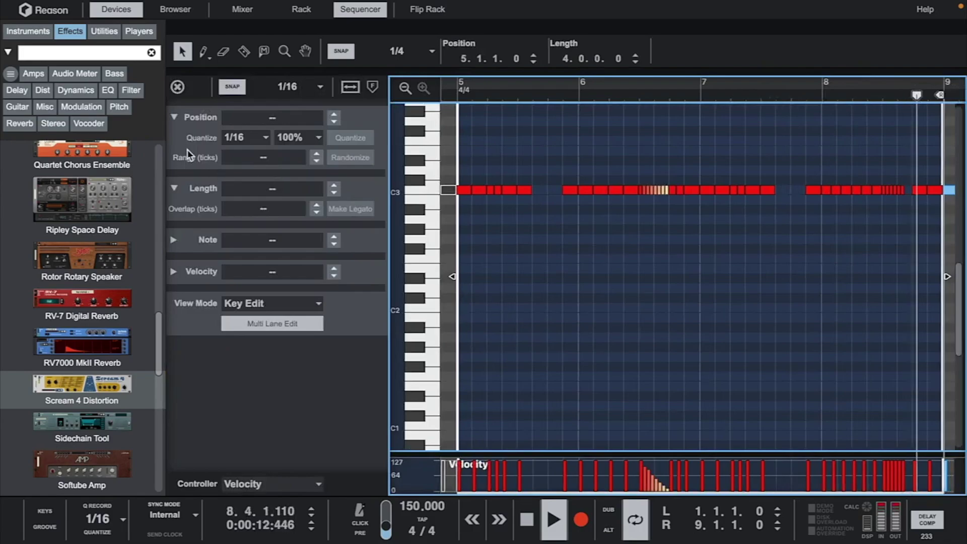
left_click(177, 86)
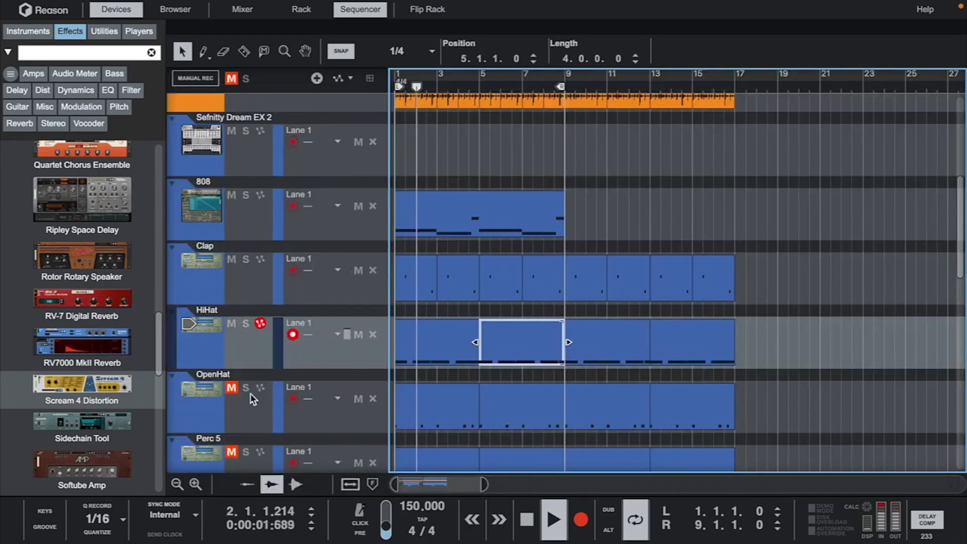
Step: Unmute the OpenHat track and inspect the notes of its clips at bars 1 and 5
left_click(233, 388)
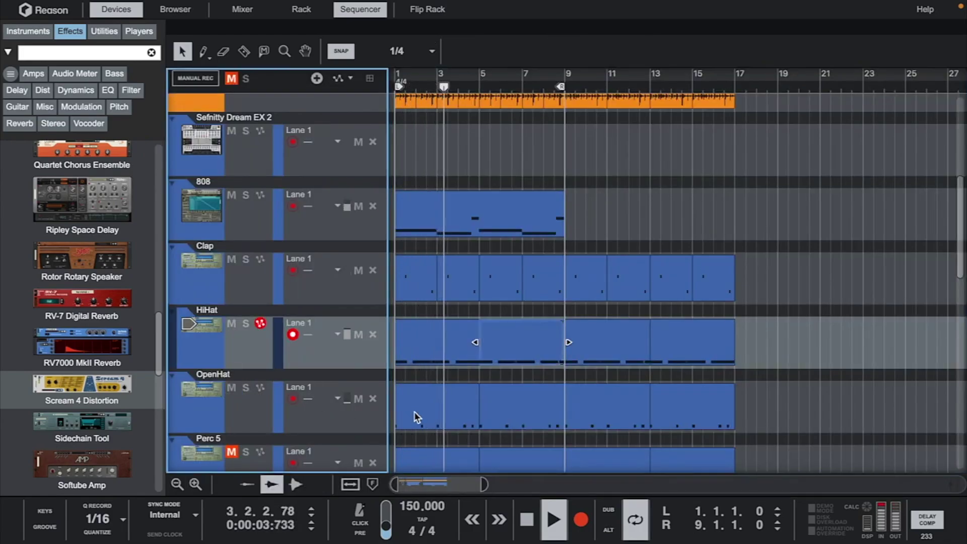
double_click(456, 405)
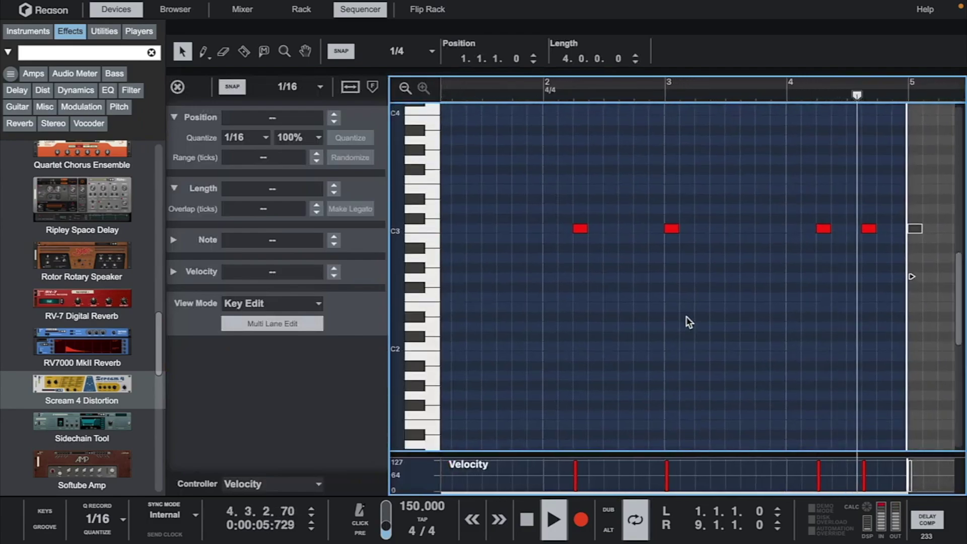
left_click(757, 238)
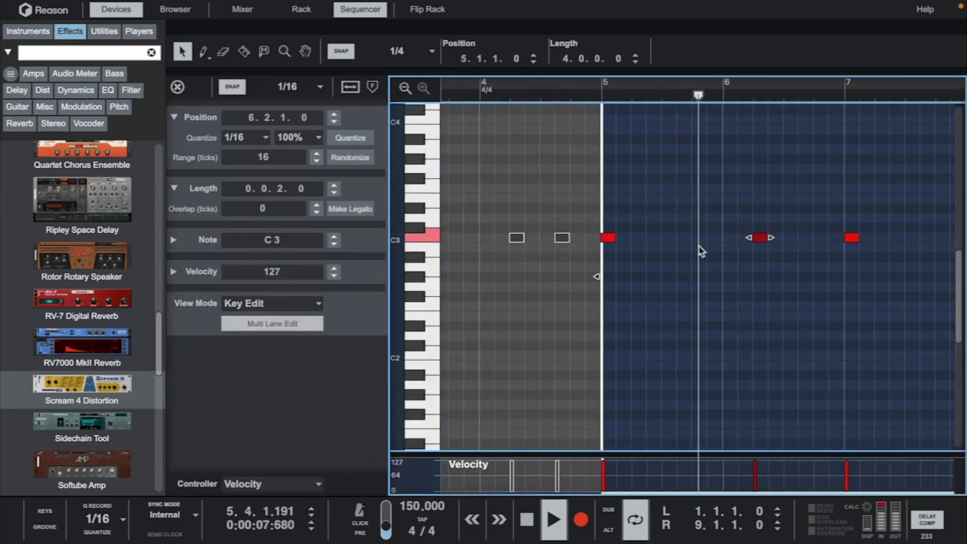
left_click(177, 86)
Step: Unmute the Perc 5 track and quantize both C3 notes in its first clip to 1/16 at 100%
scroll(267, 375, "down", 2)
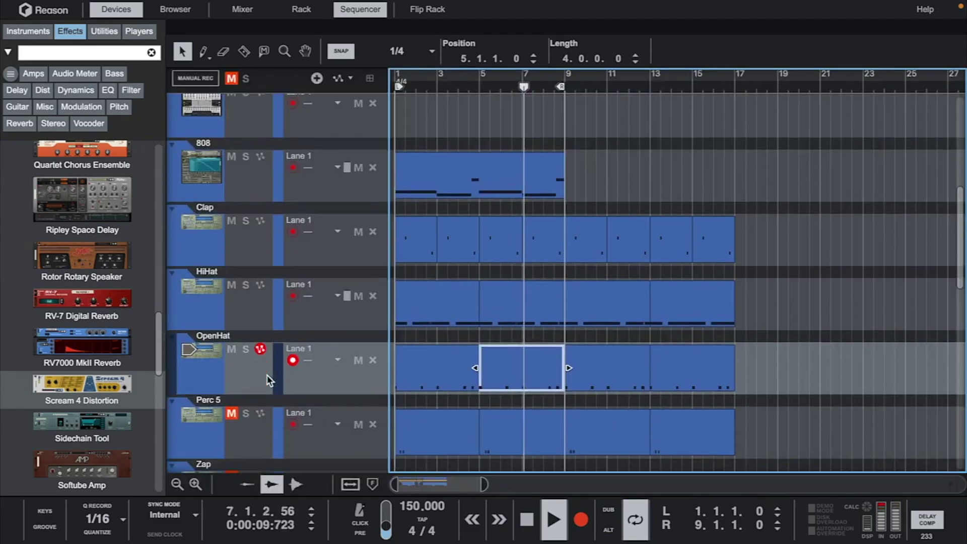
scroll(267, 375, "down", 1)
left_click(232, 388)
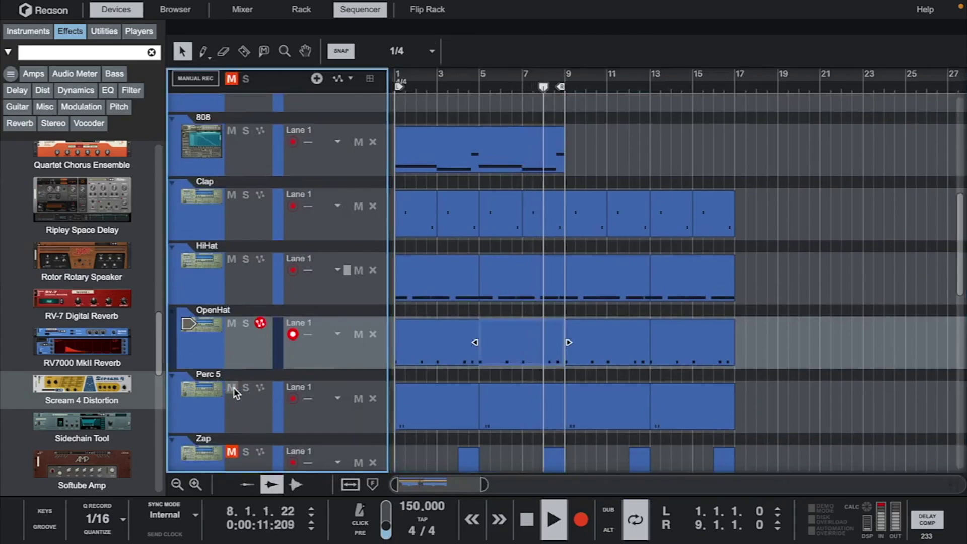
double_click(450, 424)
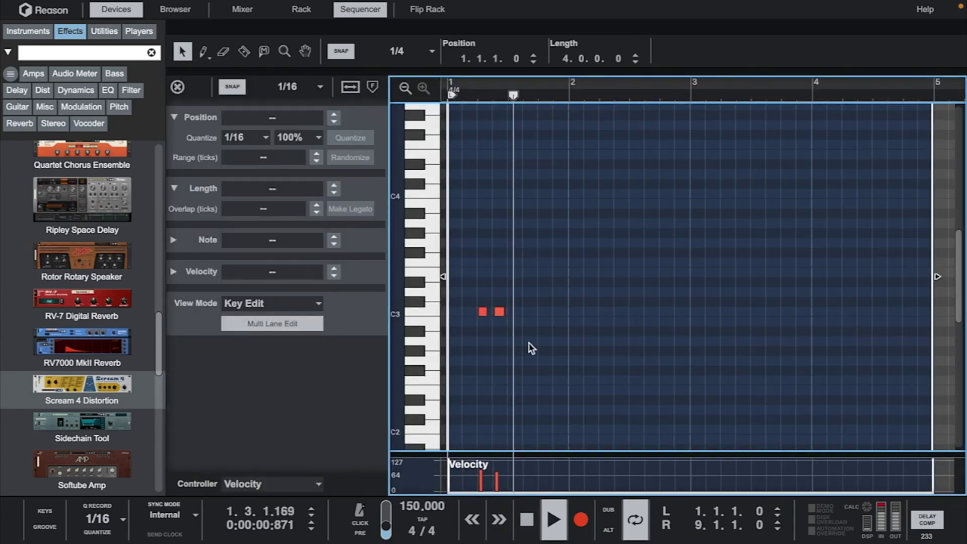
left_click_drag(525, 301, 480, 322)
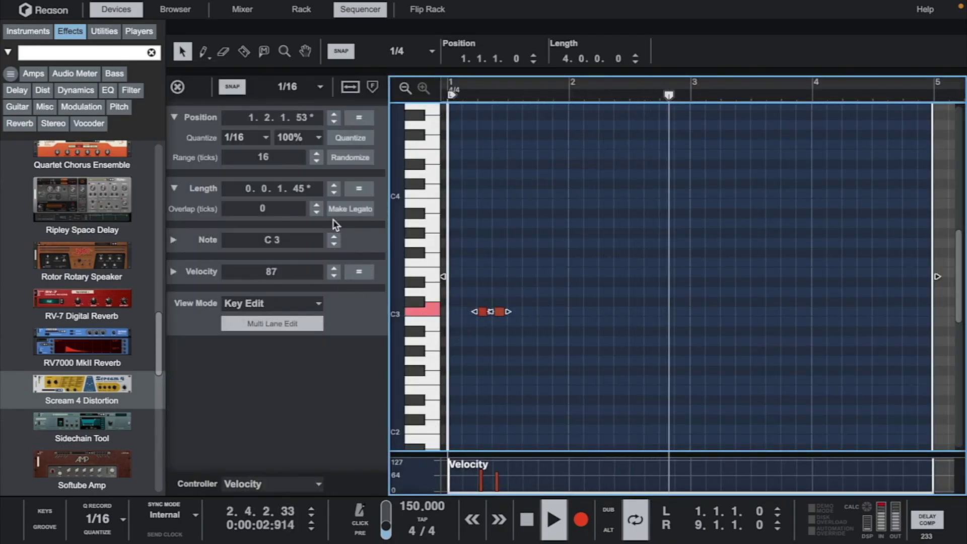
left_click(360, 138)
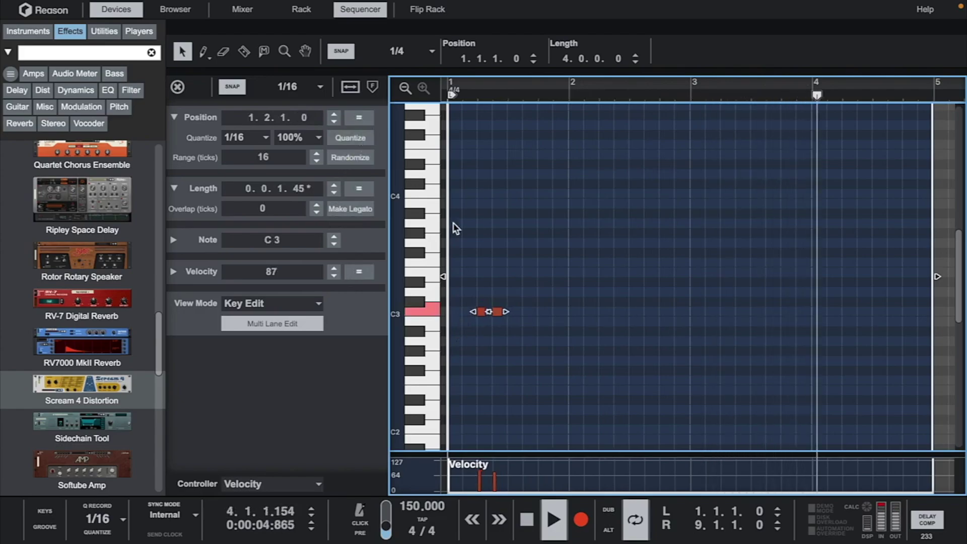
key("space")
key("space")
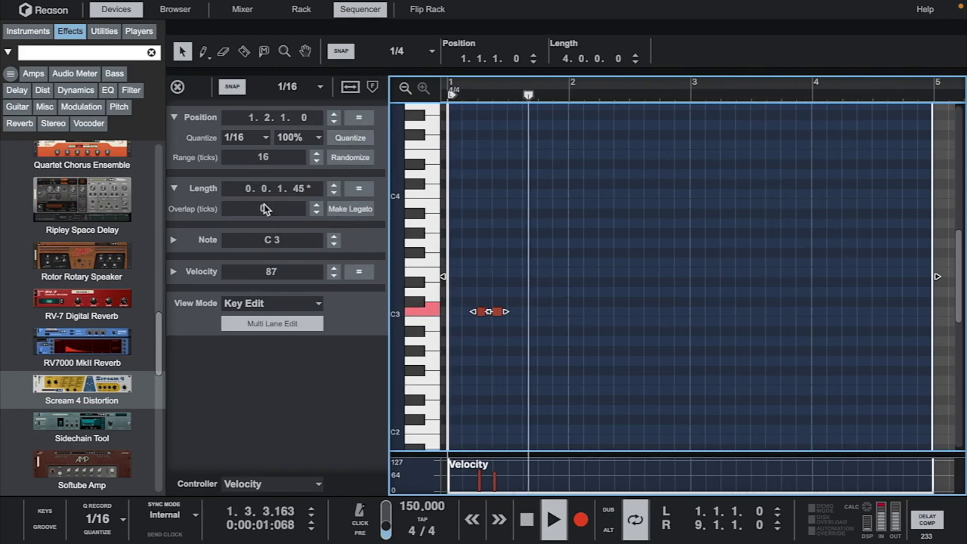
left_click(178, 86)
Step: Replace the Perc 5 clips from bar 5 to bar 17 with duplicates of the quantized first clip
left_click(511, 428)
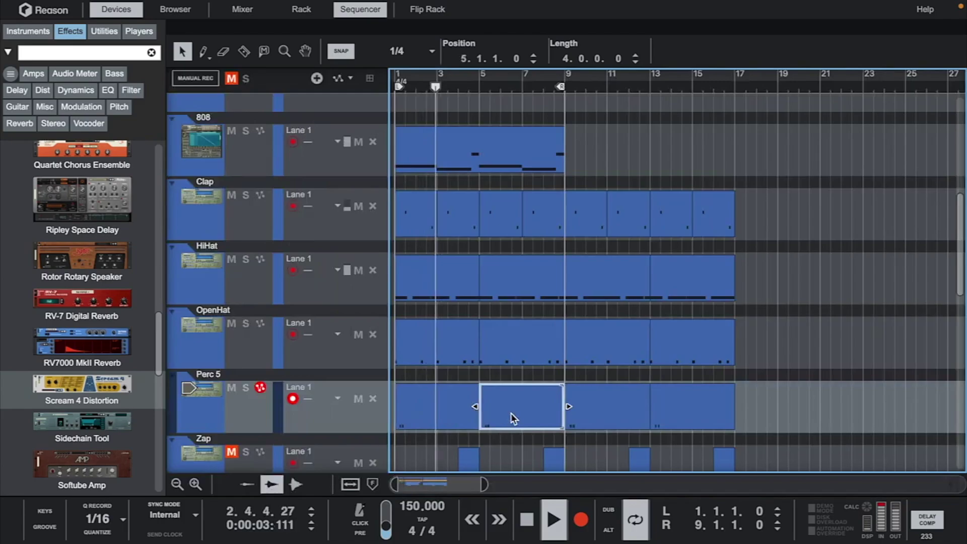
key("Delete")
left_click(456, 403)
key("ctrl+d")
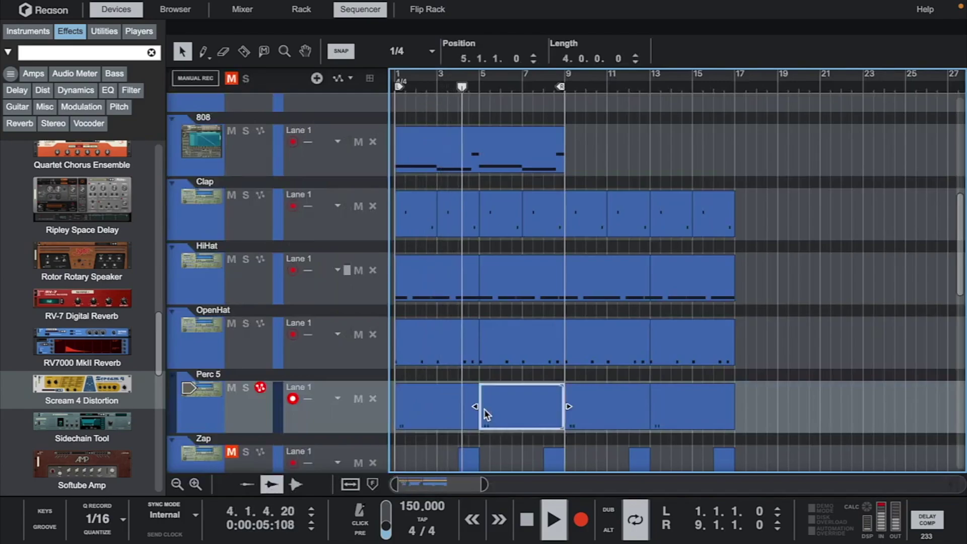
left_click_drag(759, 406, 446, 417)
key("Delete")
key("ctrl+d")
Step: Inspect the notes of the Zap clip at bar 8 and unmute the Zap track
scroll(428, 415, "down", 2)
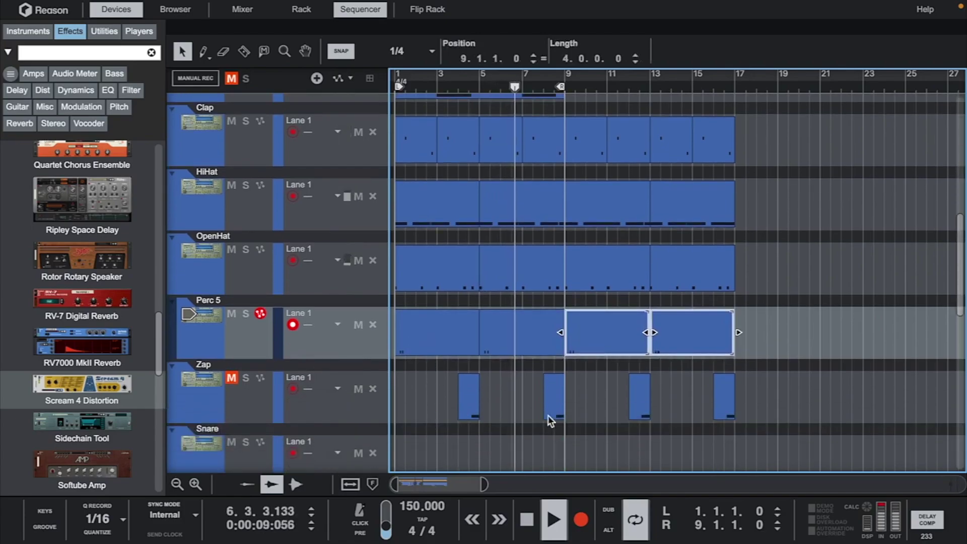
double_click(551, 409)
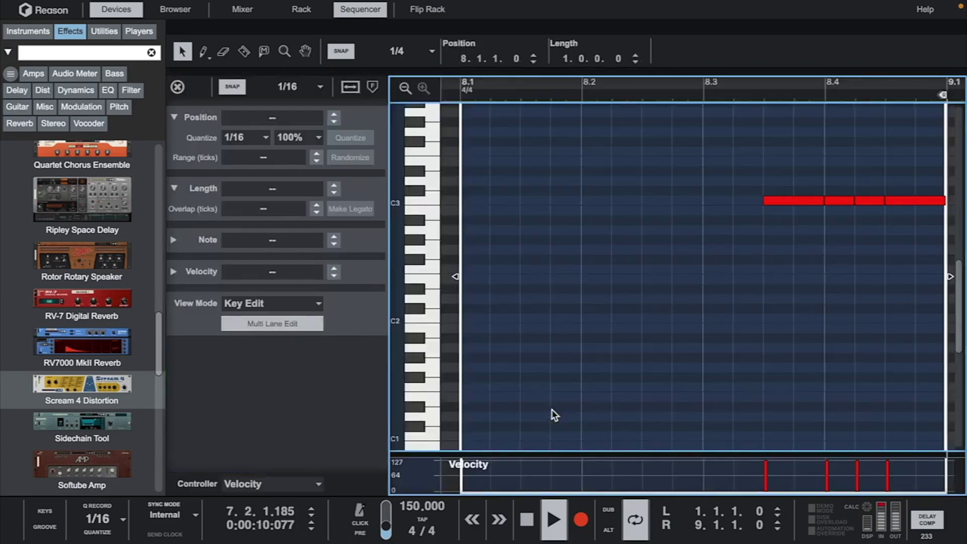
left_click(178, 87)
left_click(232, 379)
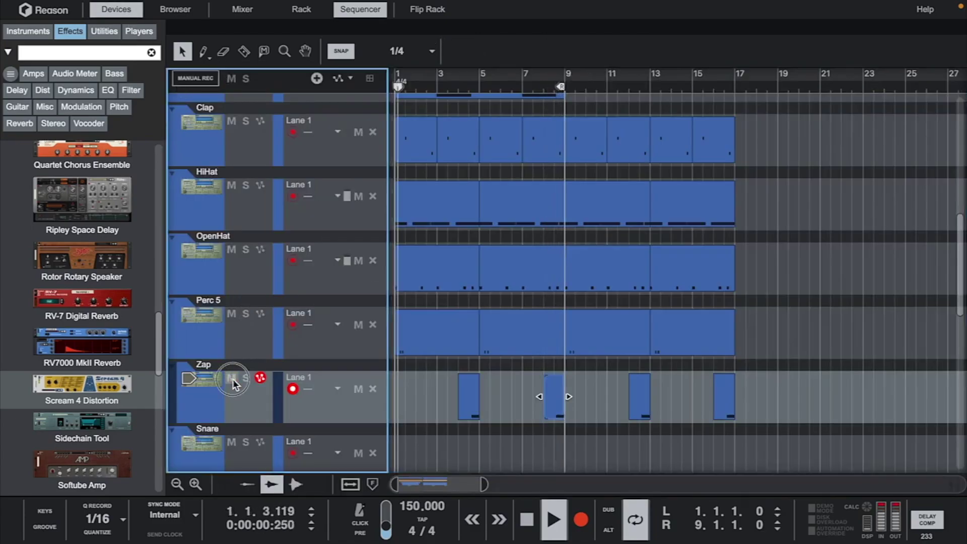
Step: Extend the Zap clip at bar 4 back to bar 1 and delete the four extra C3 notes around bar 3
left_click(460, 398)
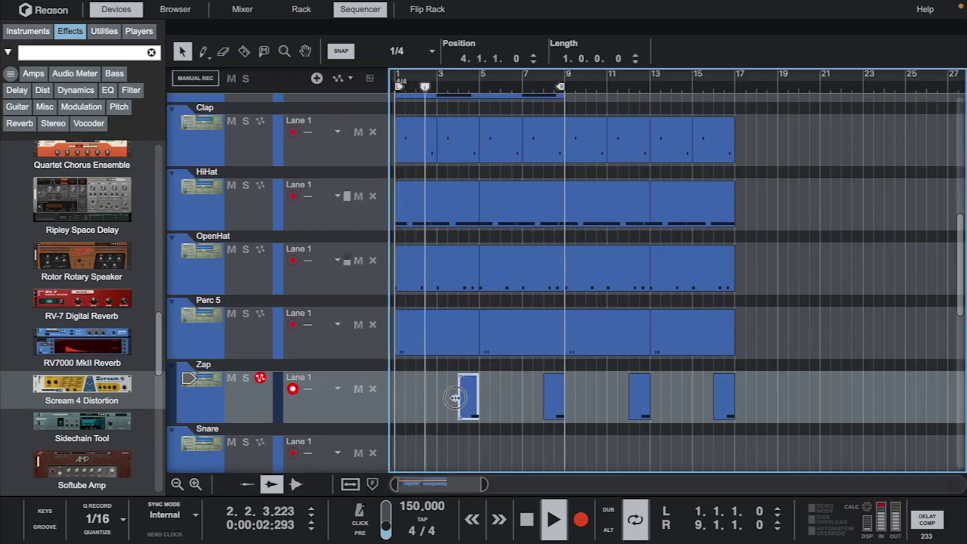
left_click_drag(454, 398, 396, 398)
double_click(457, 397)
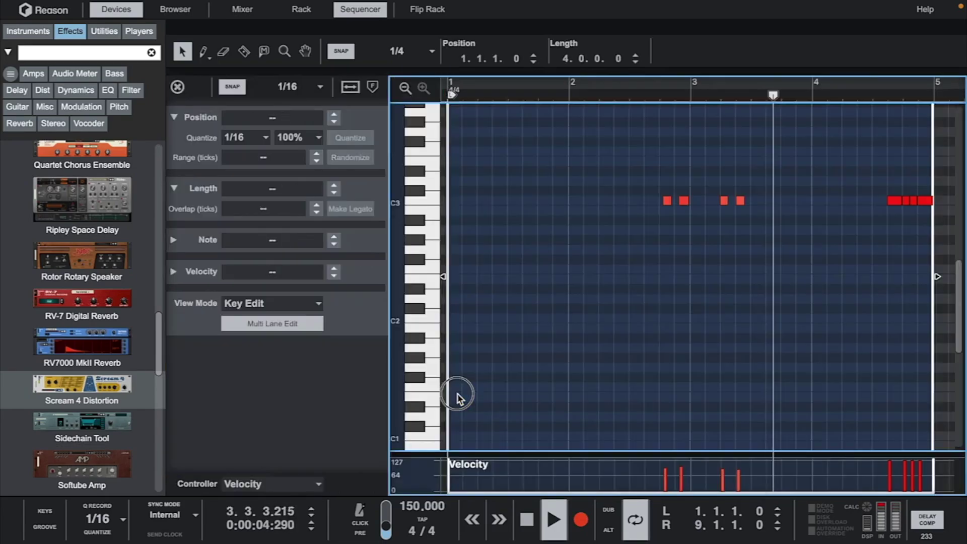
left_click_drag(637, 153, 809, 306)
key("Delete")
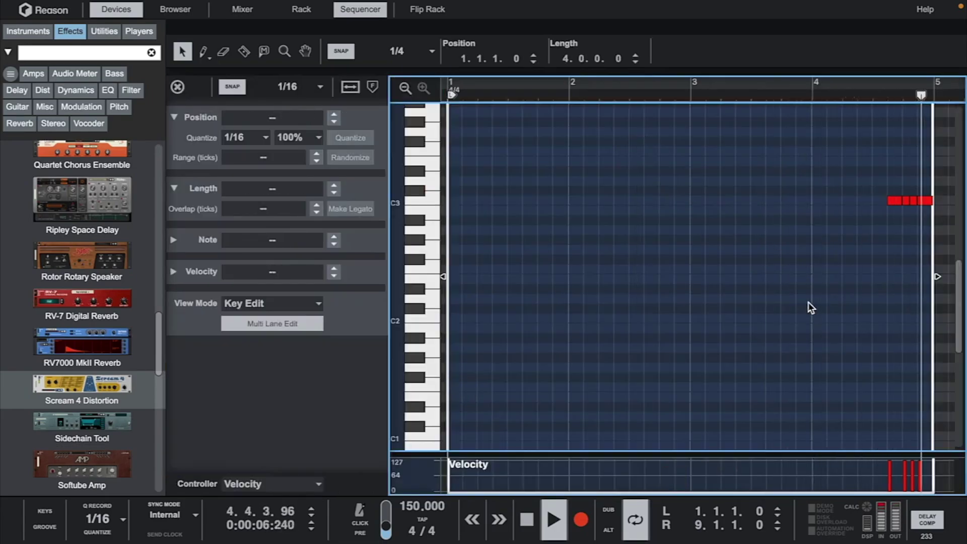
left_click(178, 86)
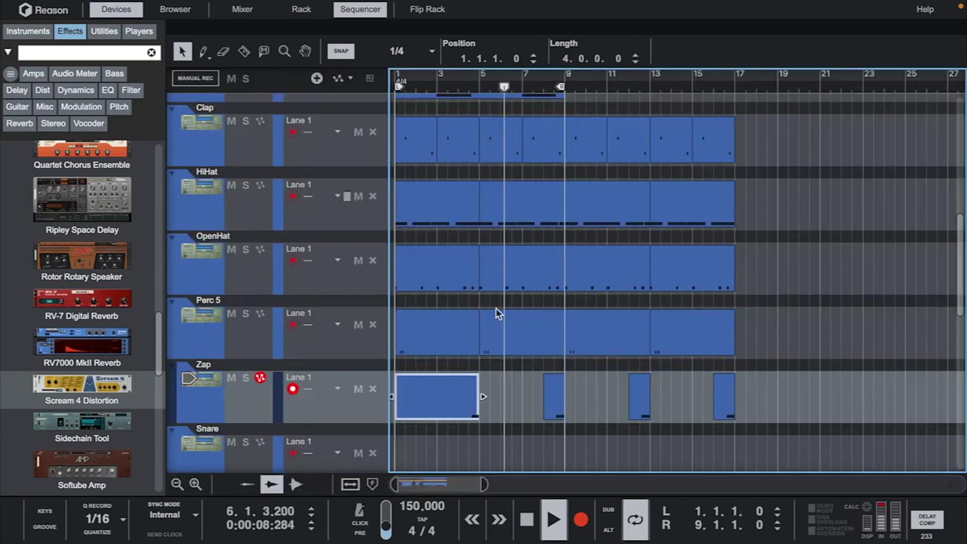
Step: Trim the first Zap clip's start to bar 4 and extend the loop's right locator to bar 17
left_click_drag(392, 396, 459, 396)
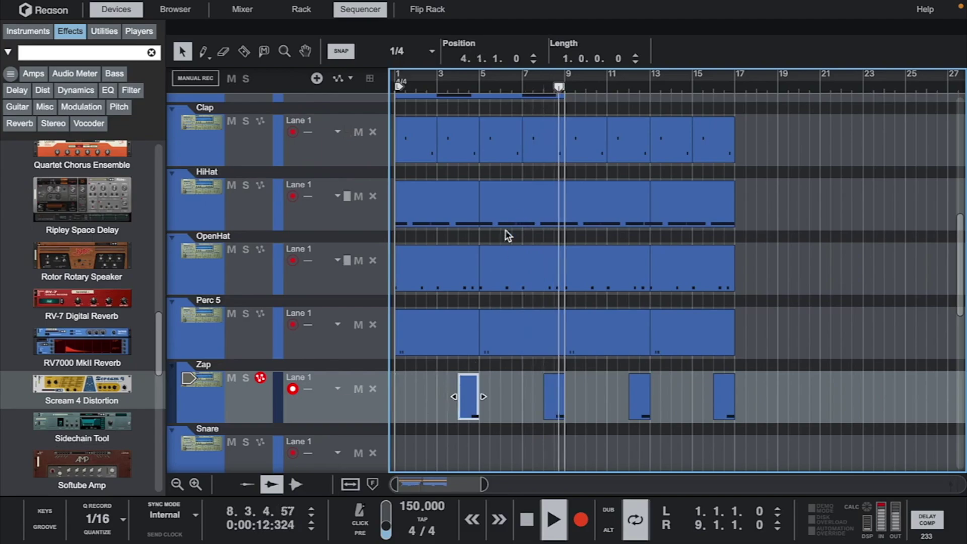
scroll(515, 213, "up", 10)
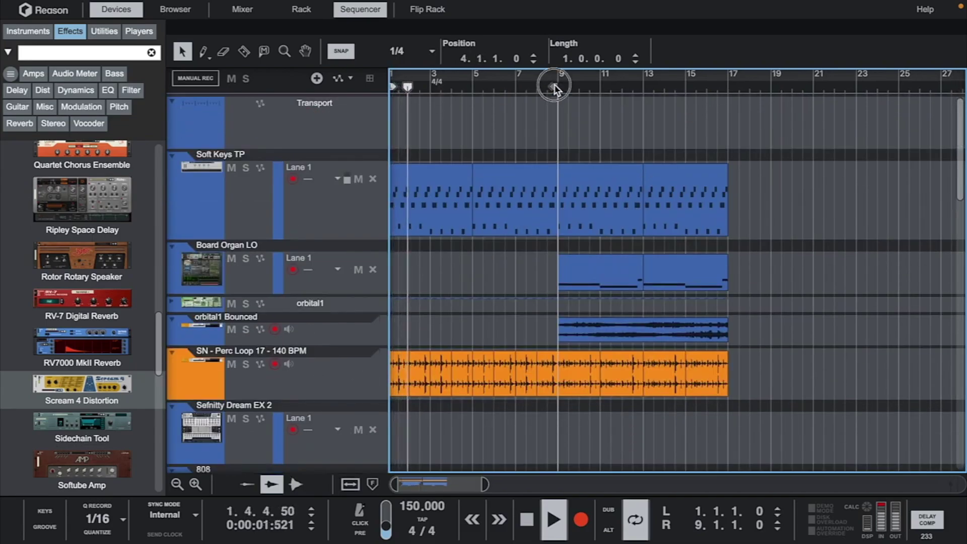
left_click_drag(555, 85, 724, 95)
Step: Delete the SN - Perc Loop 17 clips between bar 9 and bar 17
scroll(621, 328, "down", 10)
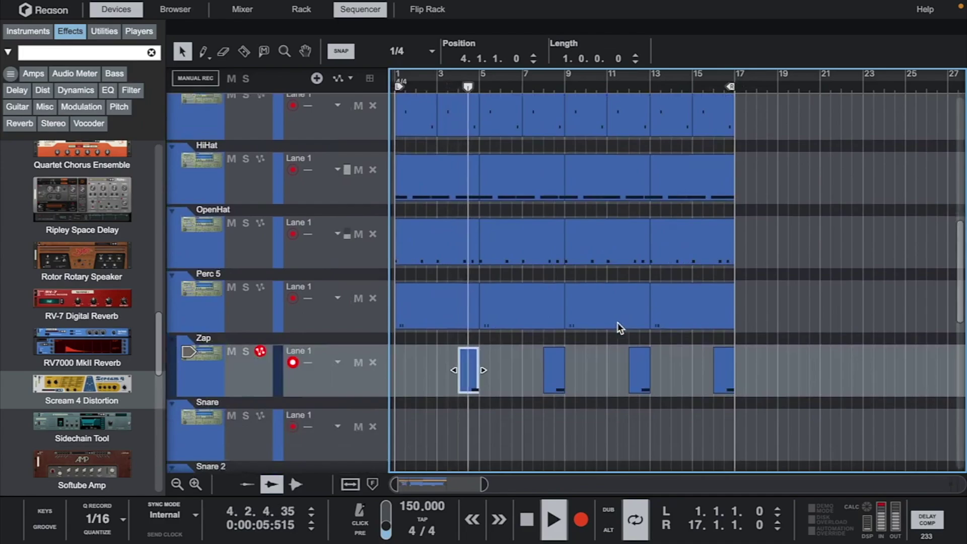
scroll(614, 320, "up", 10)
scroll(613, 319, "down", 1)
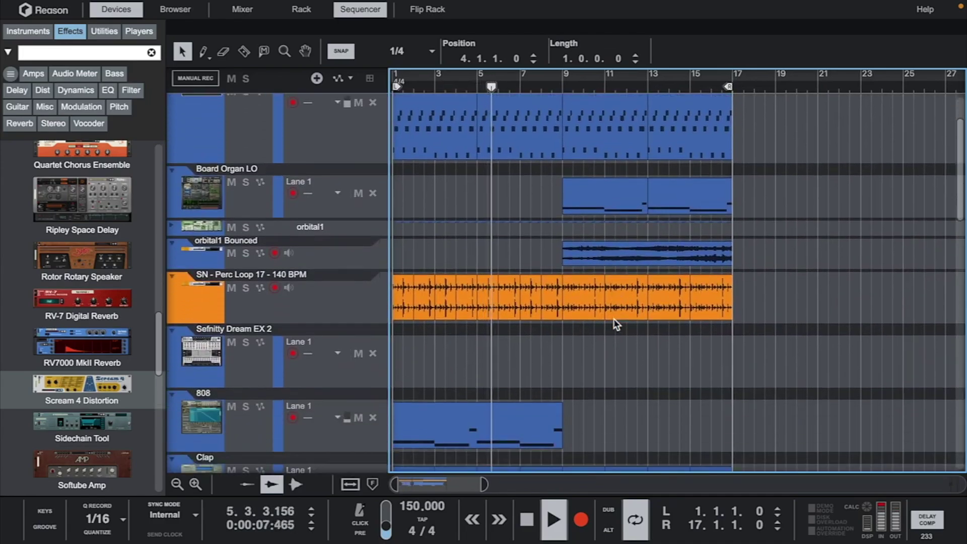
left_click_drag(750, 317, 581, 314)
key("Delete")
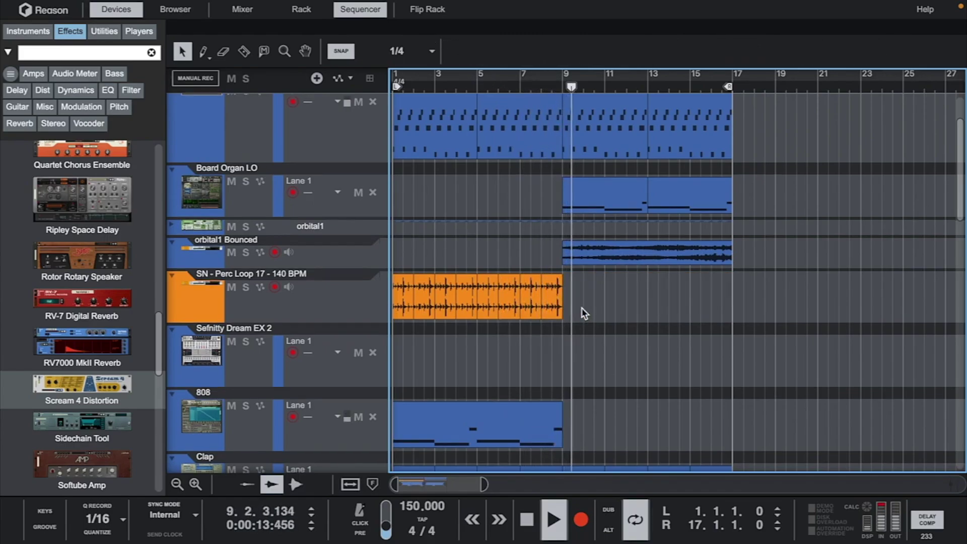
Step: Inspect the Effectrix pattern on the HiHat channel, starting from its mixer strip, and close the plugin window
scroll(583, 313, "down", 5)
scroll(583, 314, "up", 3)
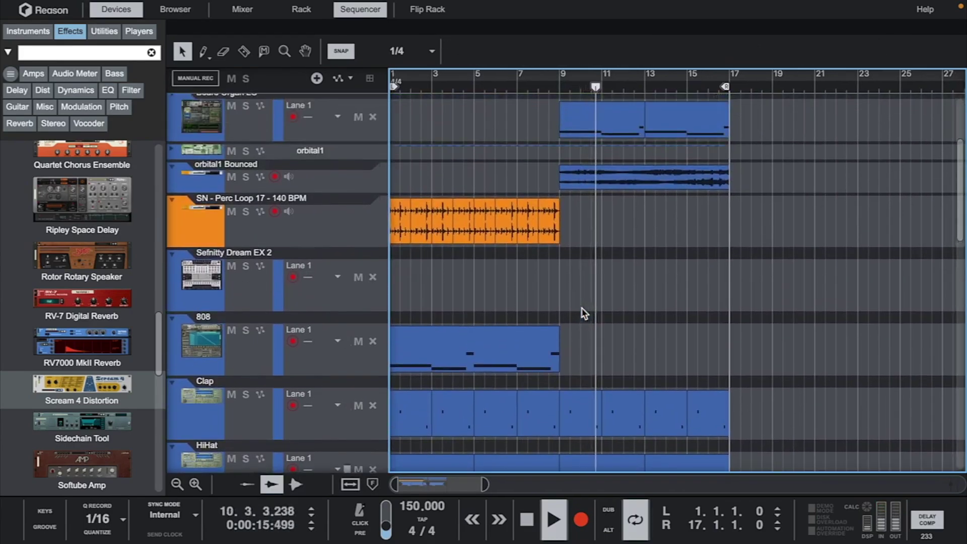
scroll(583, 313, "up", 3)
left_click(242, 9)
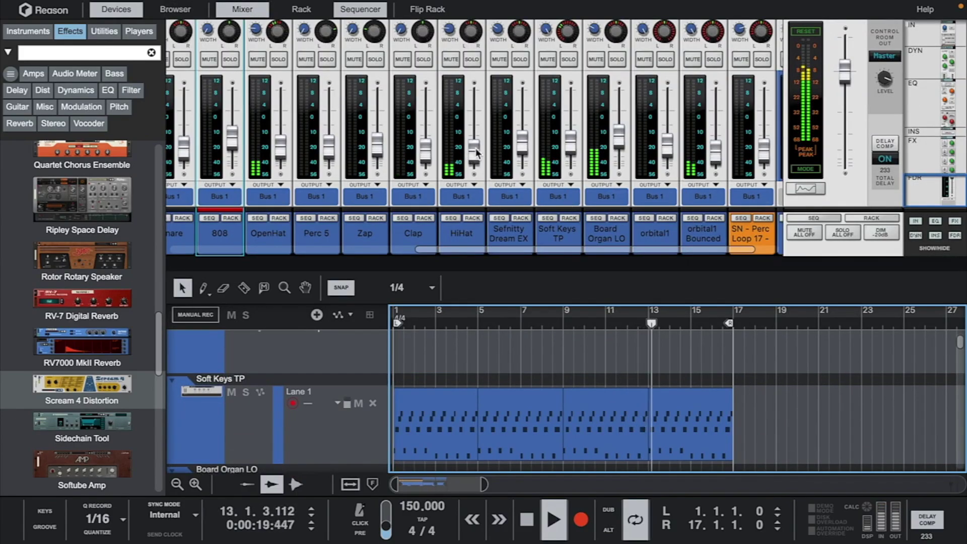
left_click(475, 150)
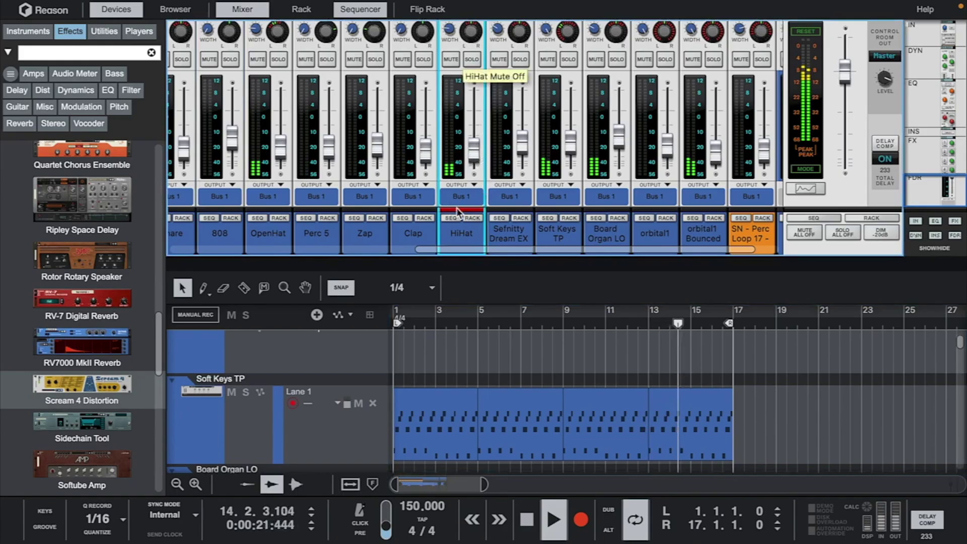
left_click(472, 220)
scroll(435, 306, "up", 6)
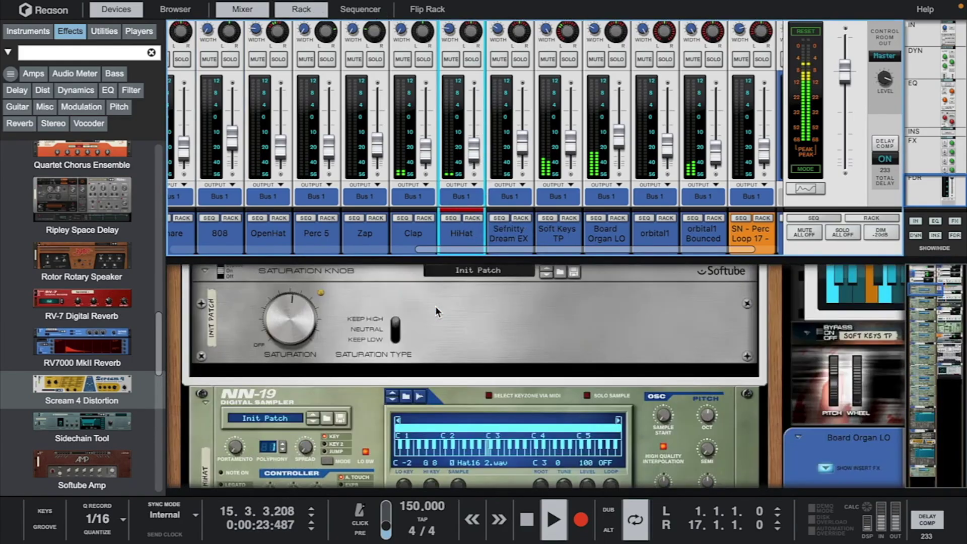
left_click(559, 313)
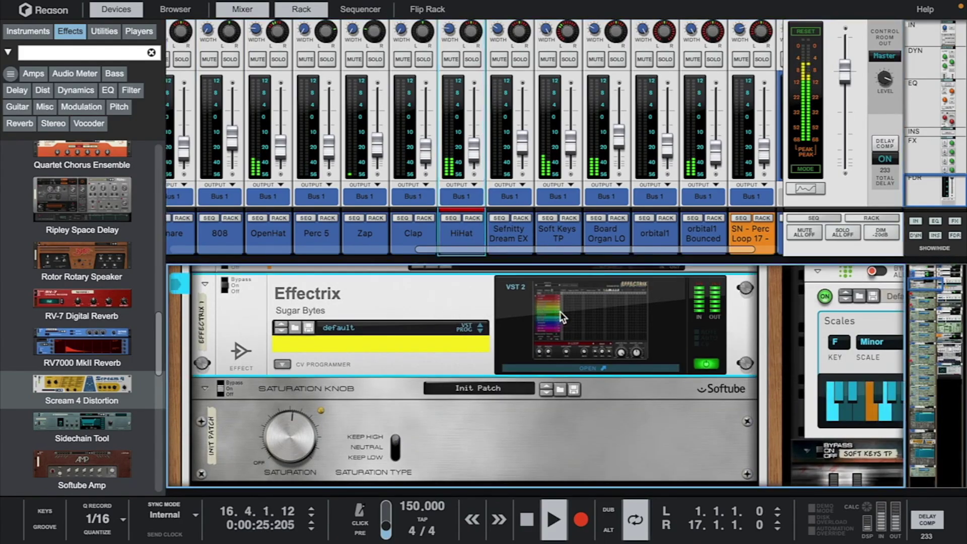
left_click(560, 311)
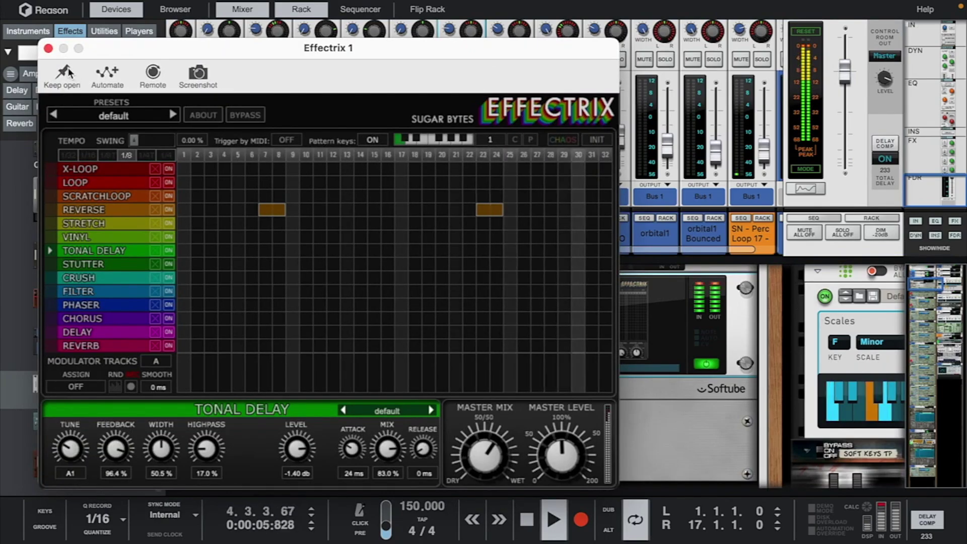
left_click(48, 49)
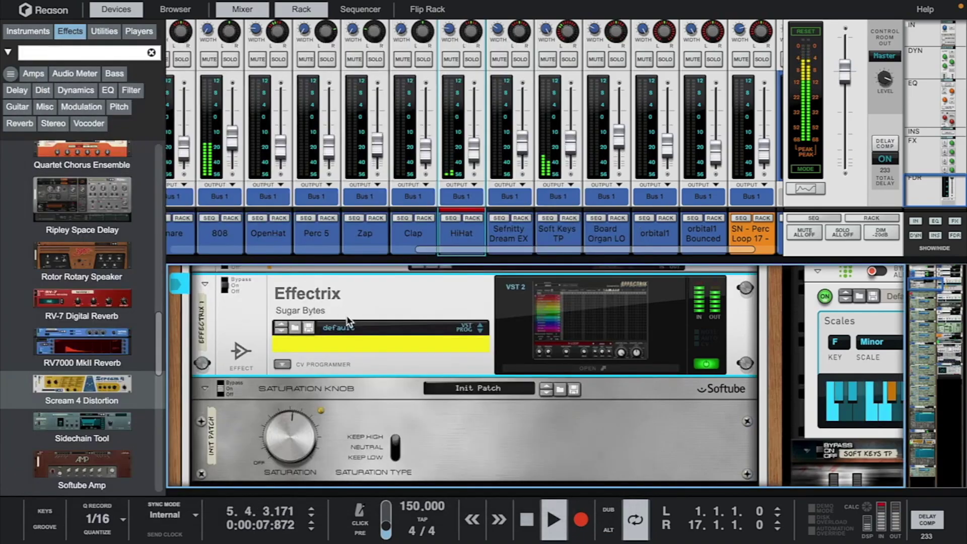
Step: Add the Sugar Bytes Effectrix effect to the Master Section's inserts, below the SN_MixingTemplate combinator
scroll(348, 321, "up", 5)
scroll(347, 317, "down", 8)
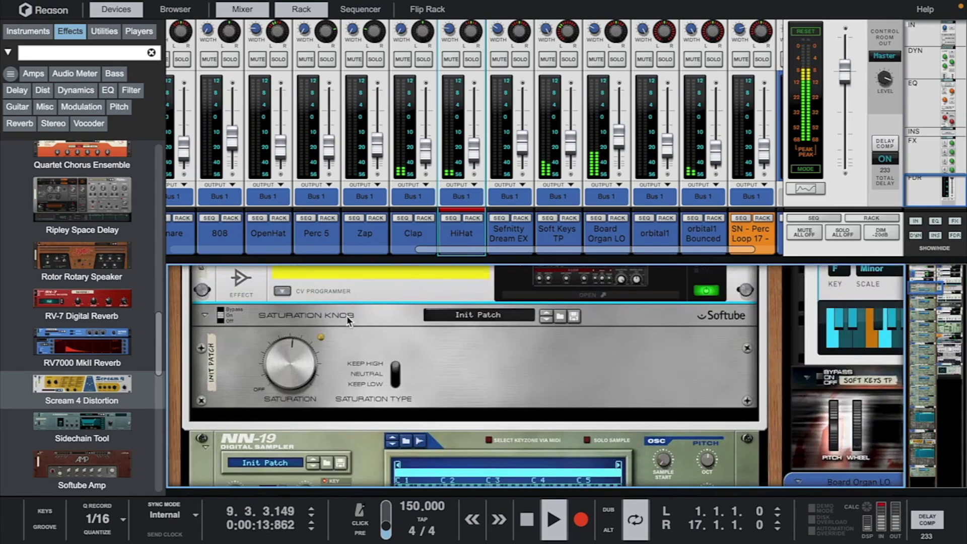
scroll(133, 256, "down", 10)
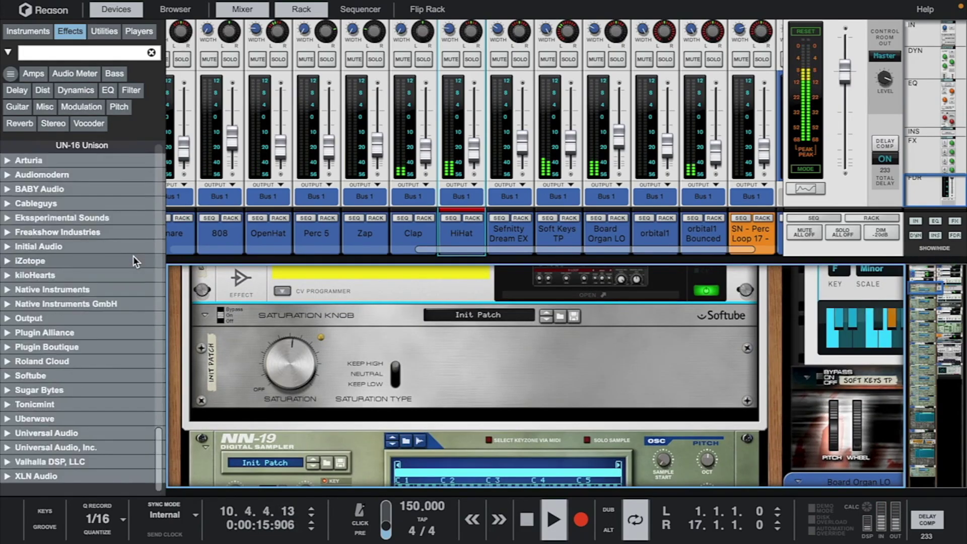
scroll(322, 361, "up", 10)
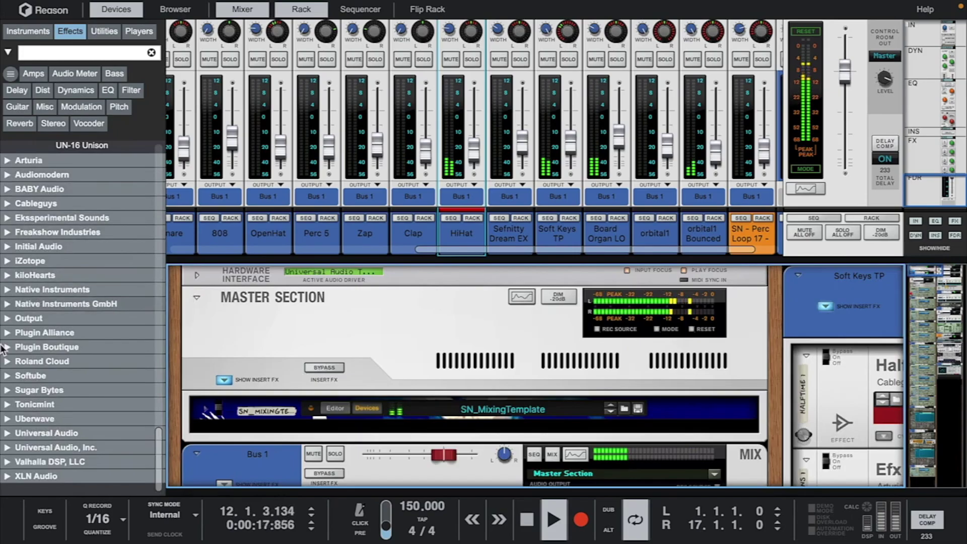
left_click(8, 391)
mouse_move(135, 434)
left_mouse_down()
mouse_move(248, 442)
mouse_move(259, 434)
left_mouse_up()
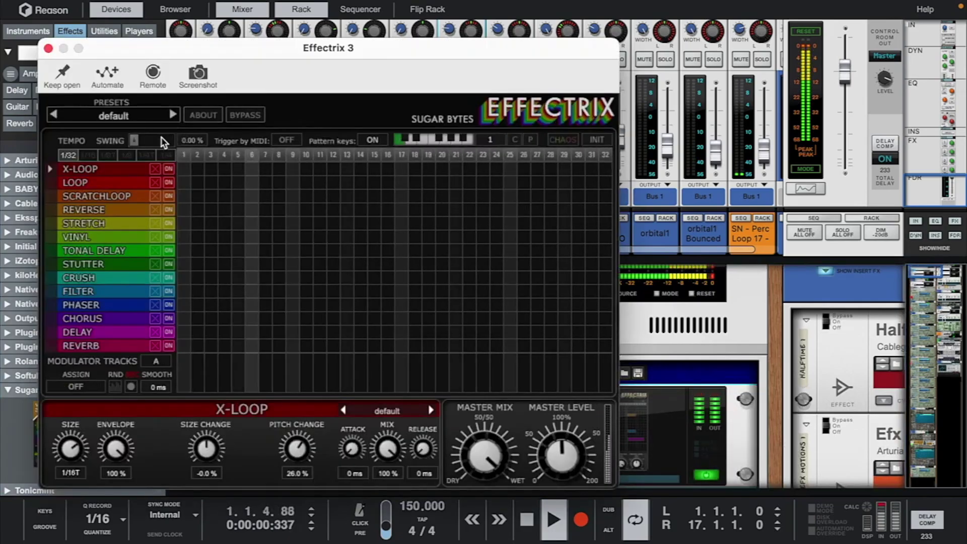
Step: Set the master Effectrix tempo to 1/4, add an X-Loop block on steps 31–32, and load its Down Slapper preset
left_click(168, 154)
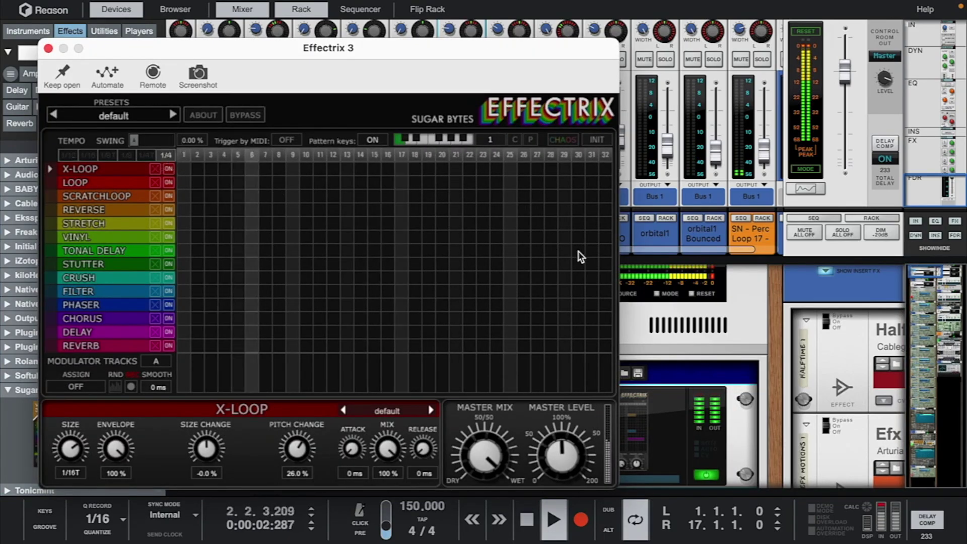
left_click(589, 170)
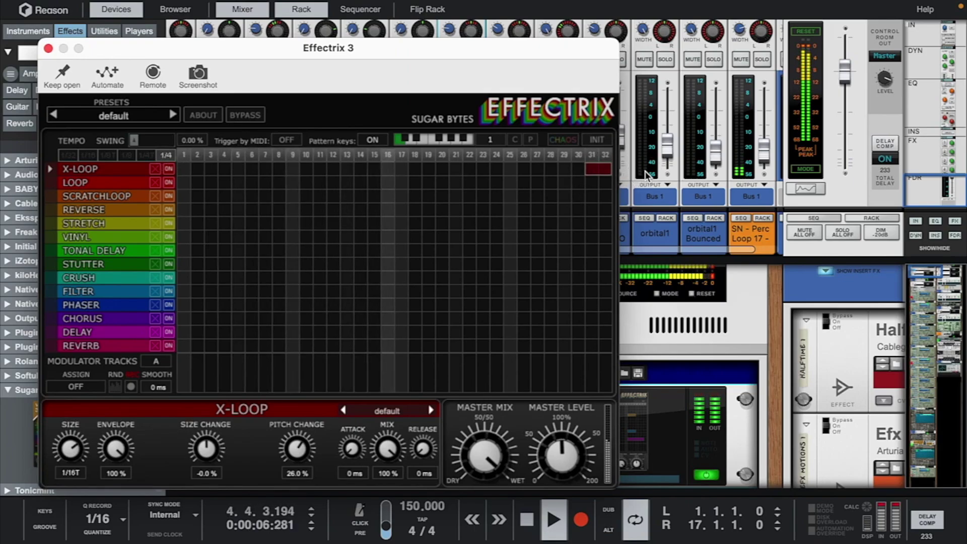
left_click(411, 411)
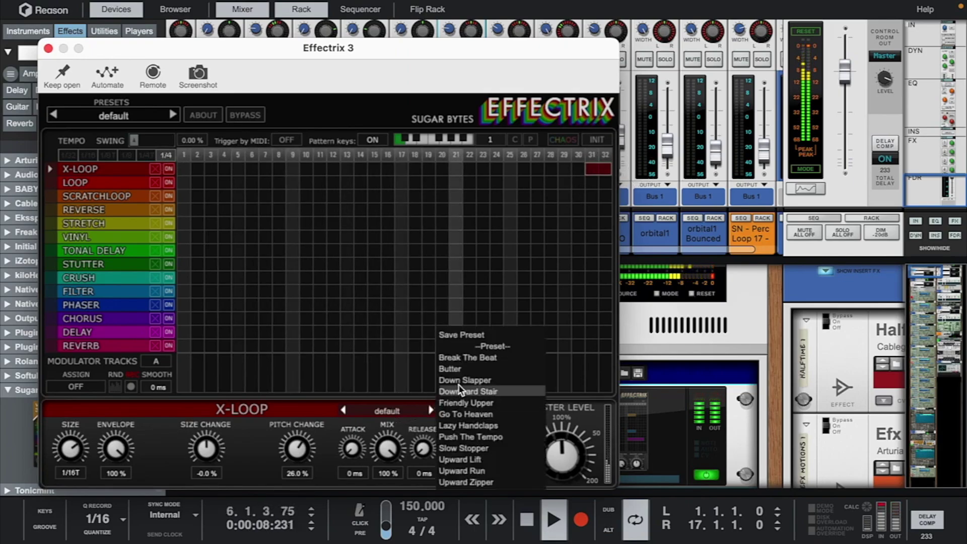
left_click(466, 380)
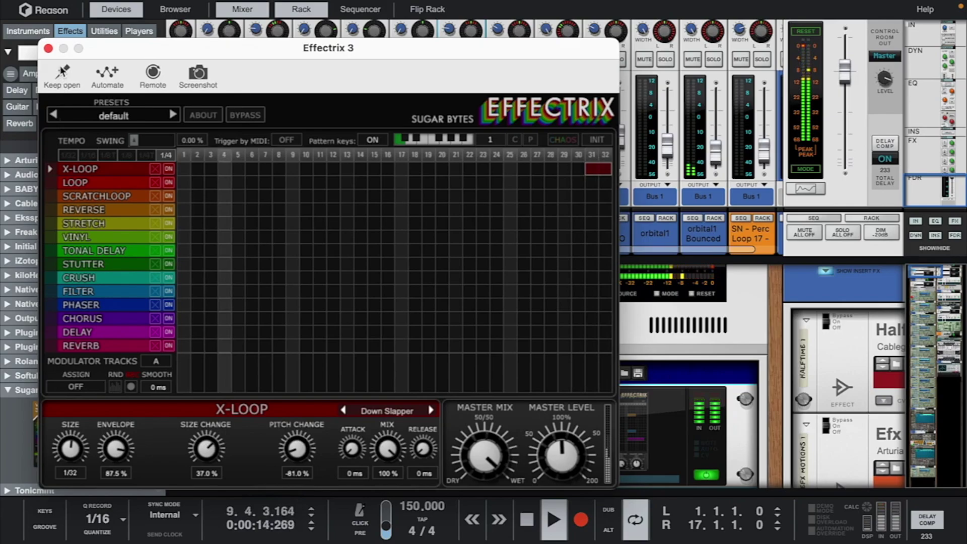
left_click(48, 48)
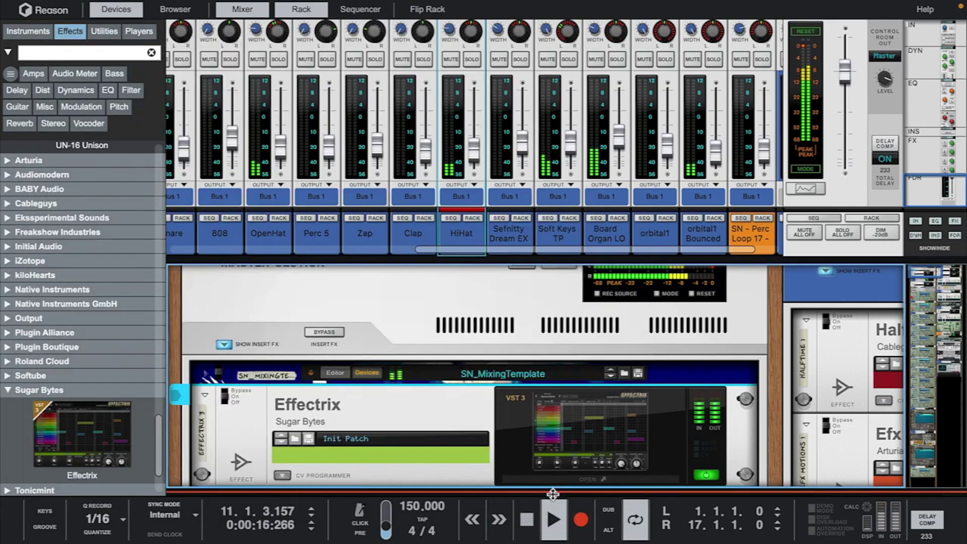
Step: Return to the sequencer, reduce the track heights, and review the arrangement from bar 1 to bar 17
key("F7")
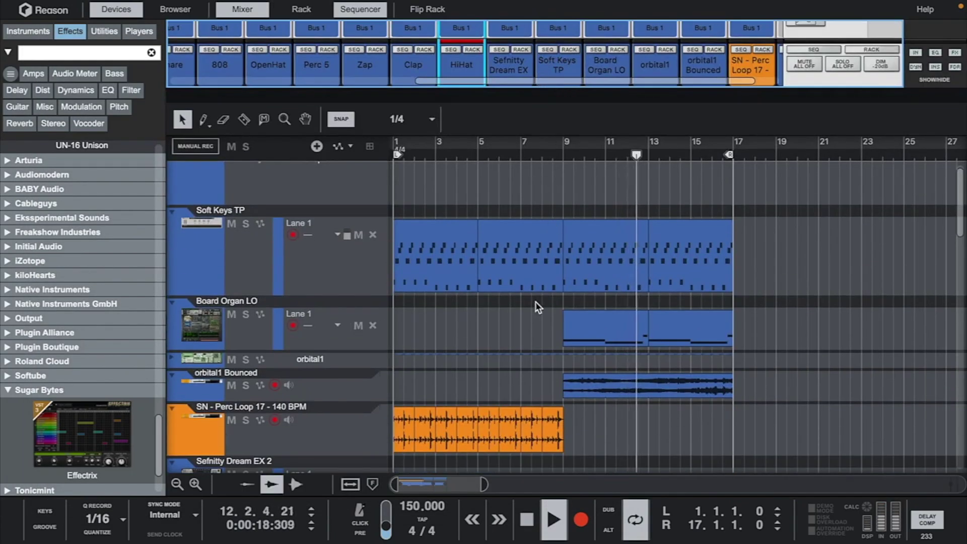
scroll(536, 301, "up", 1)
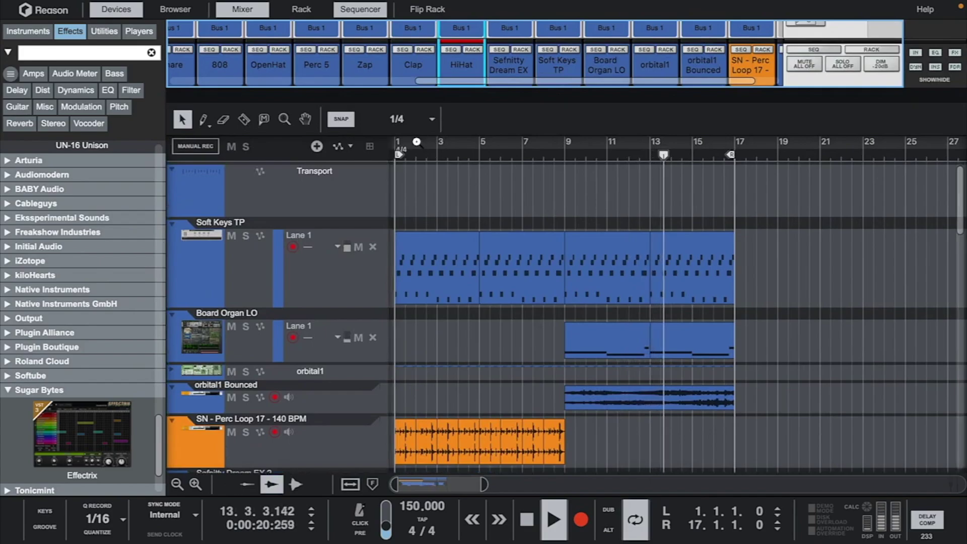
left_click_drag(436, 101, 440, 160)
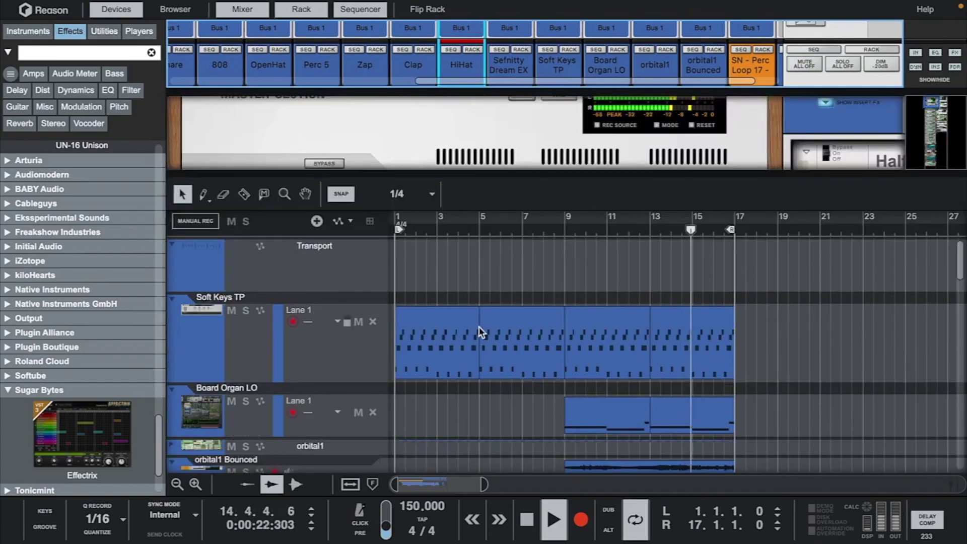
scroll(480, 332, "down", 3)
left_click(176, 484)
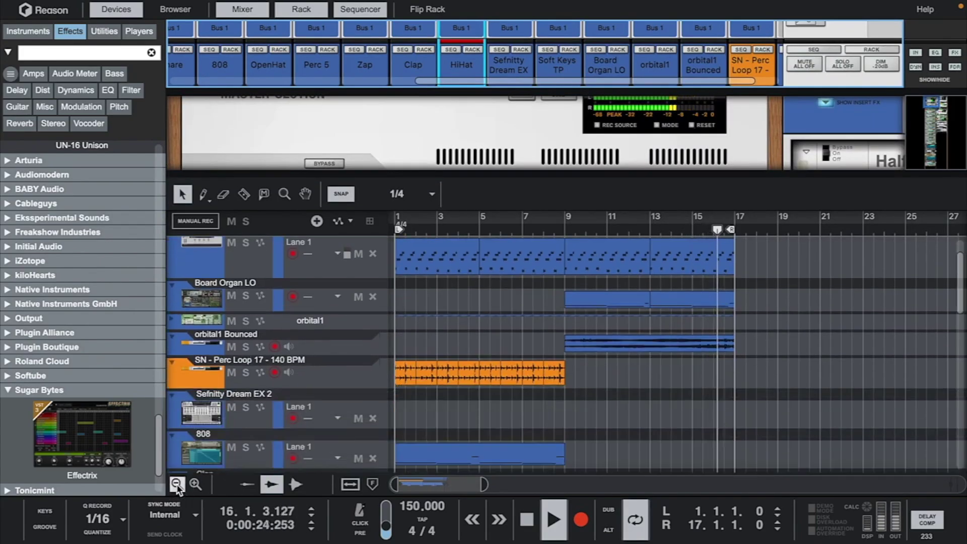
scroll(496, 363, "down", 2)
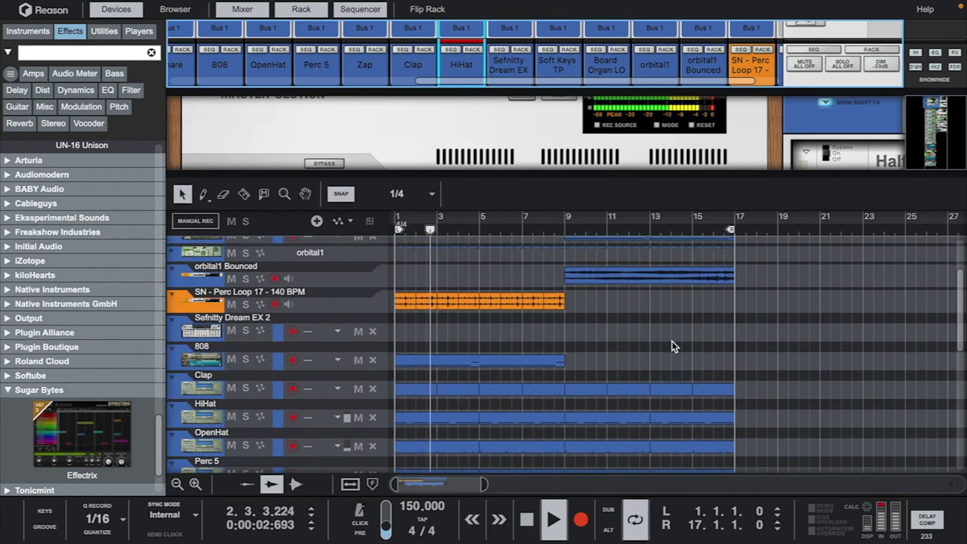
scroll(671, 340, "up", 3)
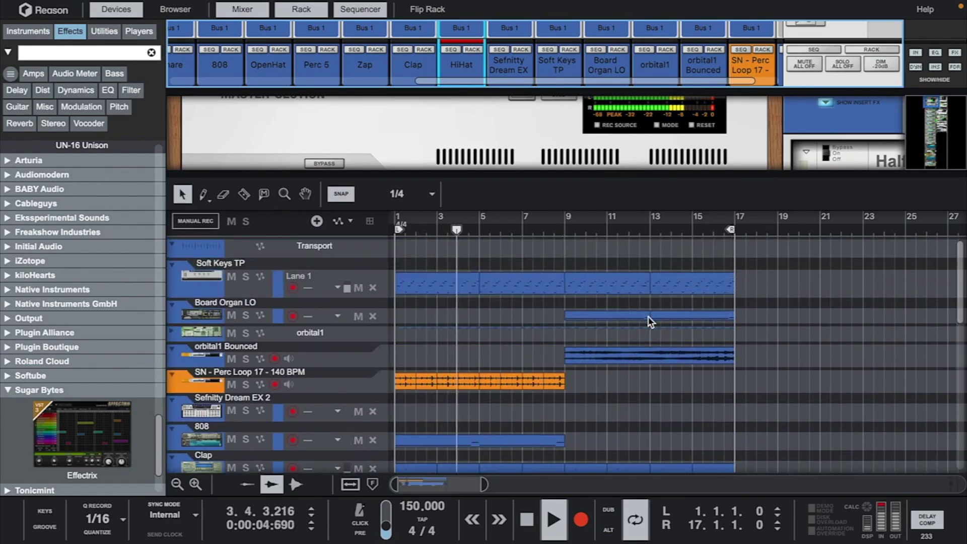
scroll(648, 318, "down", 2)
scroll(649, 321, "up", 1)
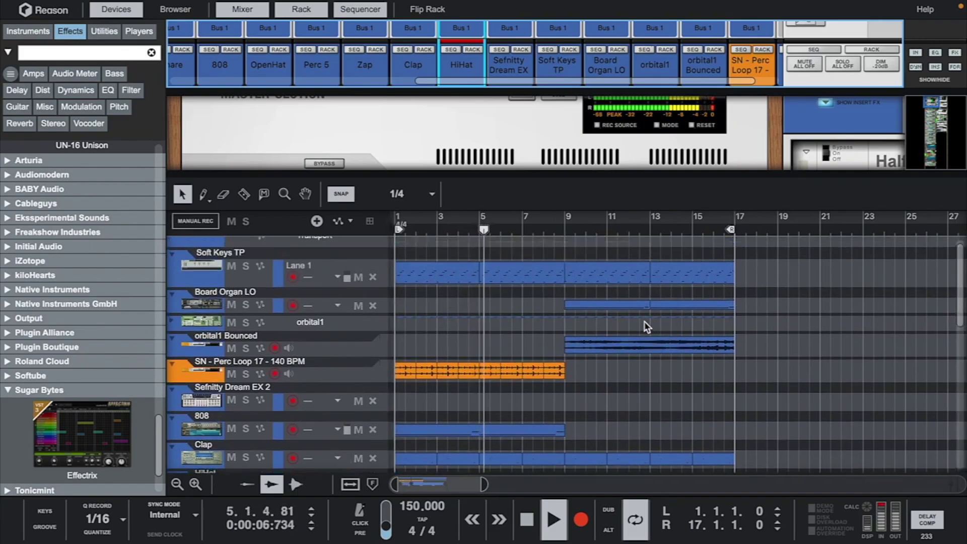
Step: Examine the control room level and Master Compressor in the mixer, keeping the arrangement displayed below it
left_click_drag(474, 95, 474, 450)
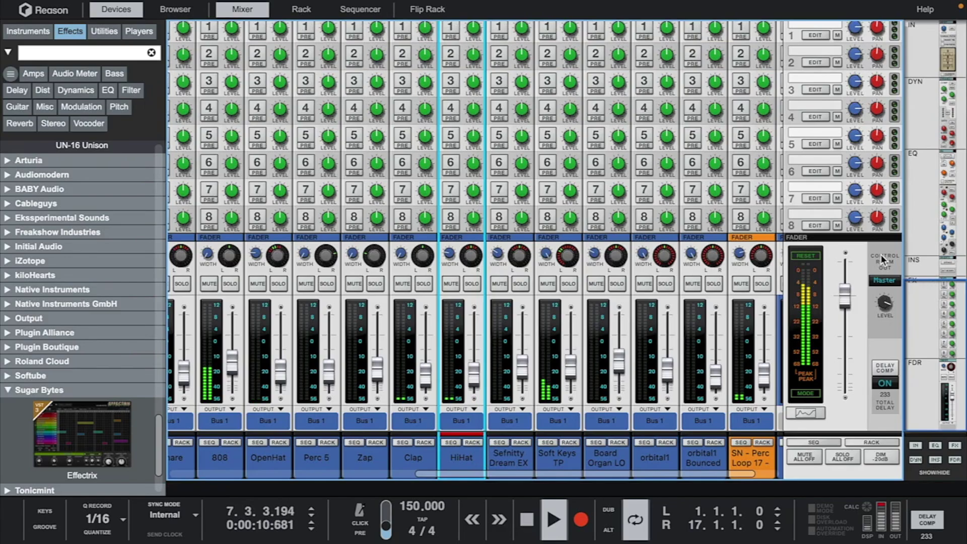
left_click(886, 303)
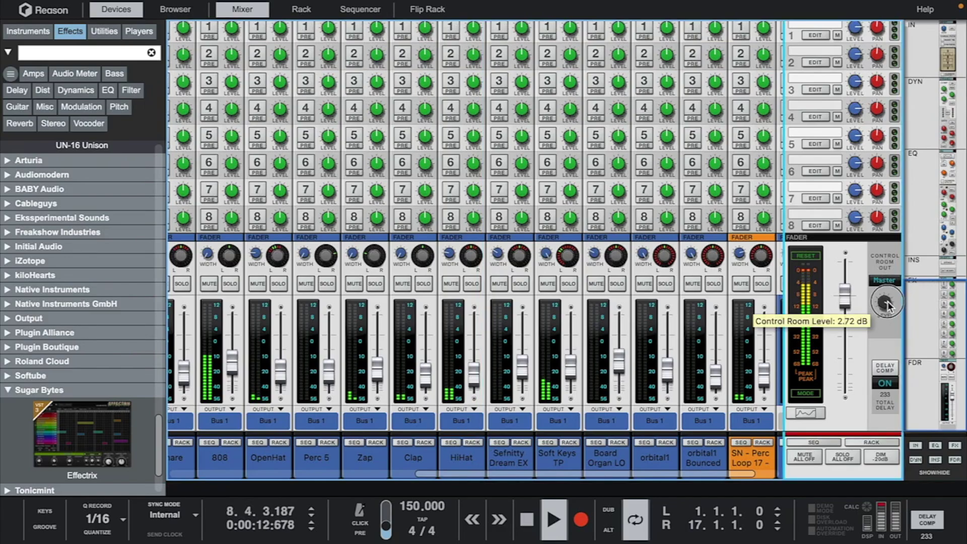
scroll(854, 149, "up", 10)
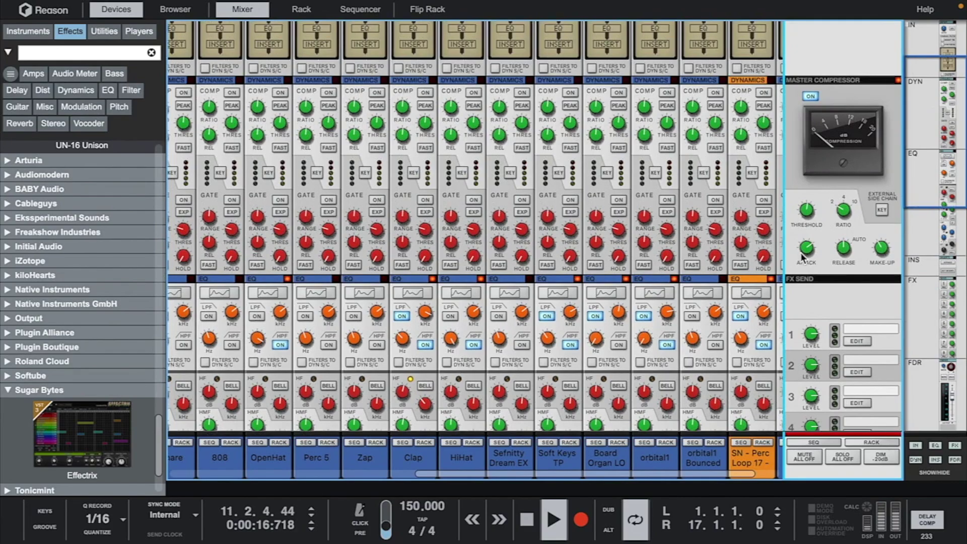
left_click_drag(613, 493, 621, 235)
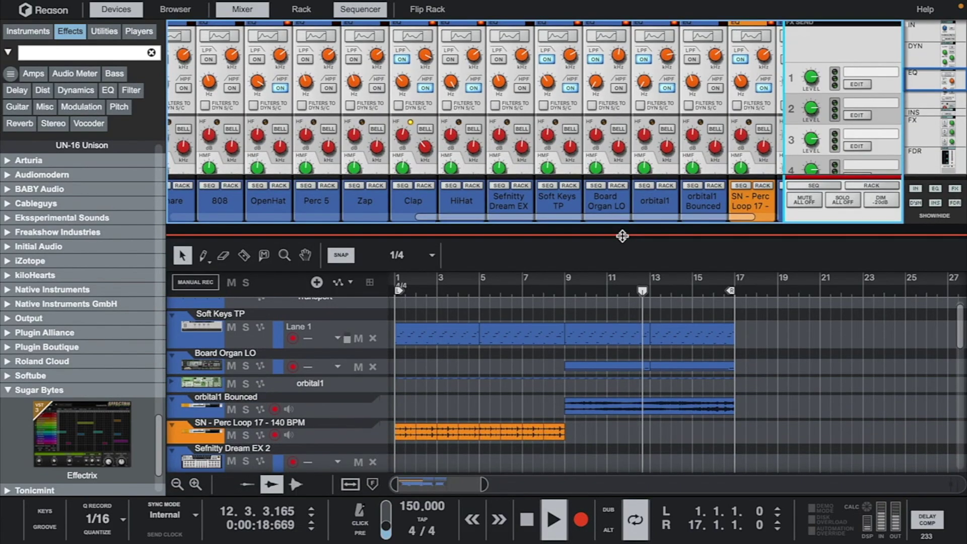
scroll(599, 382, "up", 1)
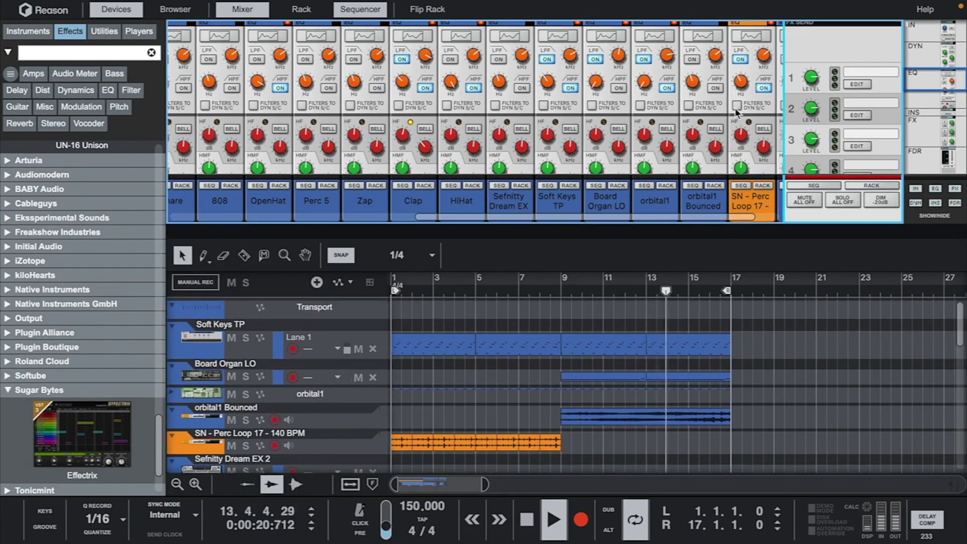
scroll(818, 93, "up", 5)
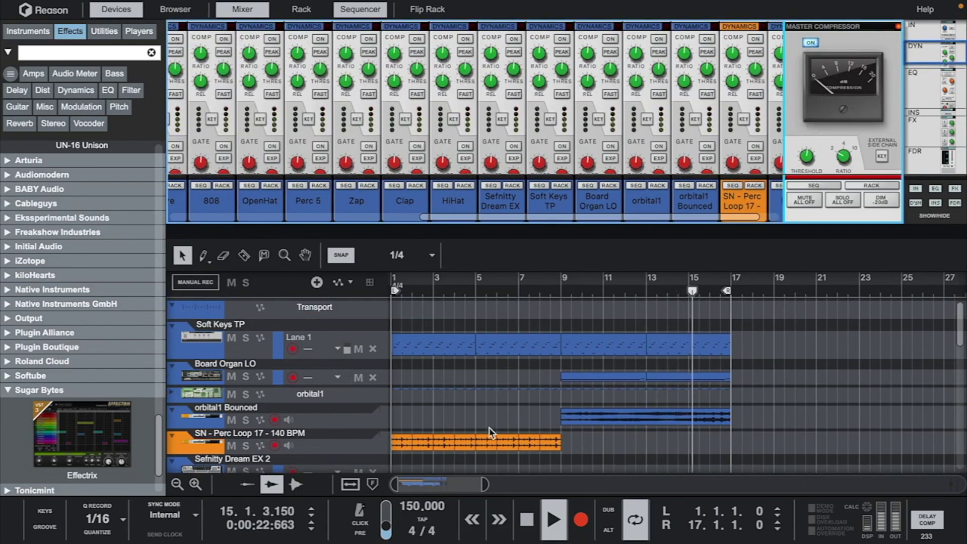
left_click_drag(484, 485, 462, 485)
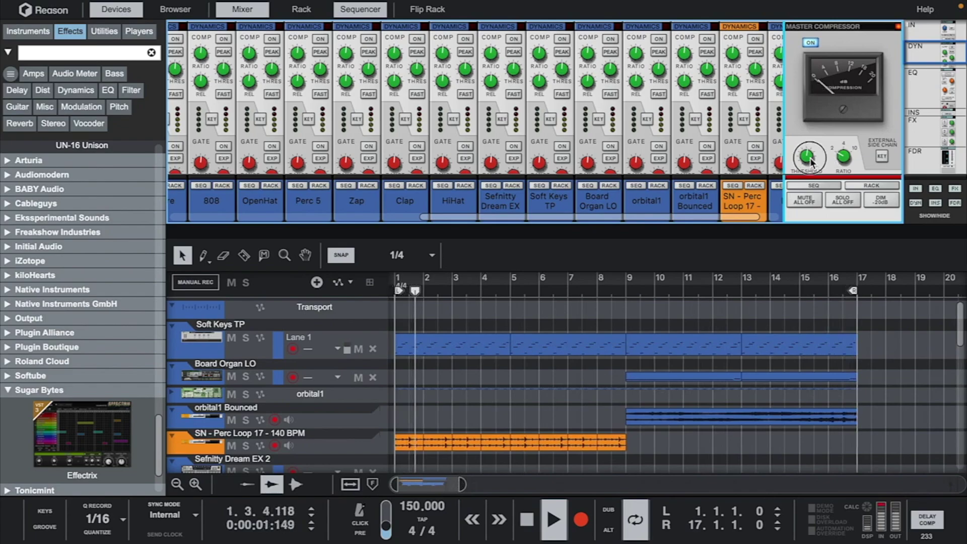
Step: Duplicate the last Soft Keys TP clip to bar 17 and extend the loop's right locator to 22.4.1
mouse_move(811, 161)
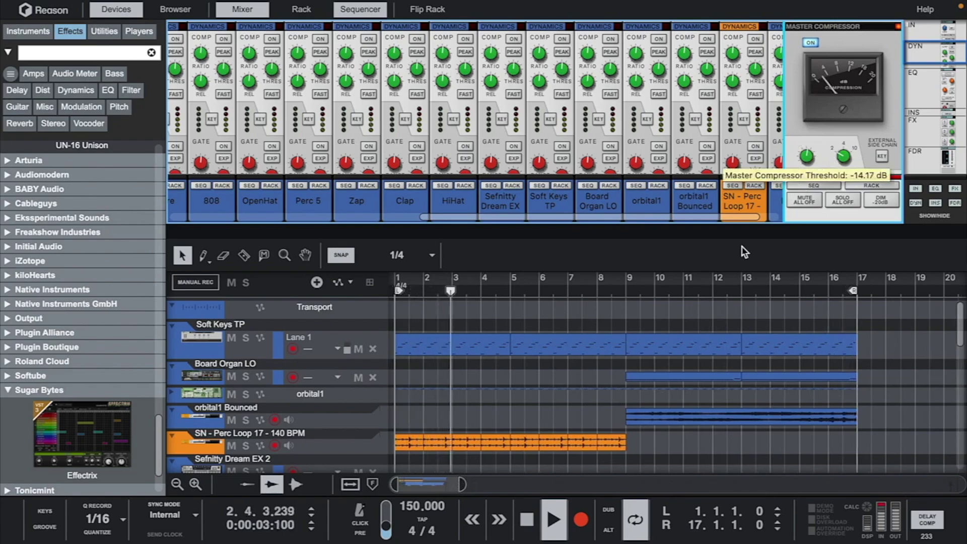
scroll(623, 350, "down", 2)
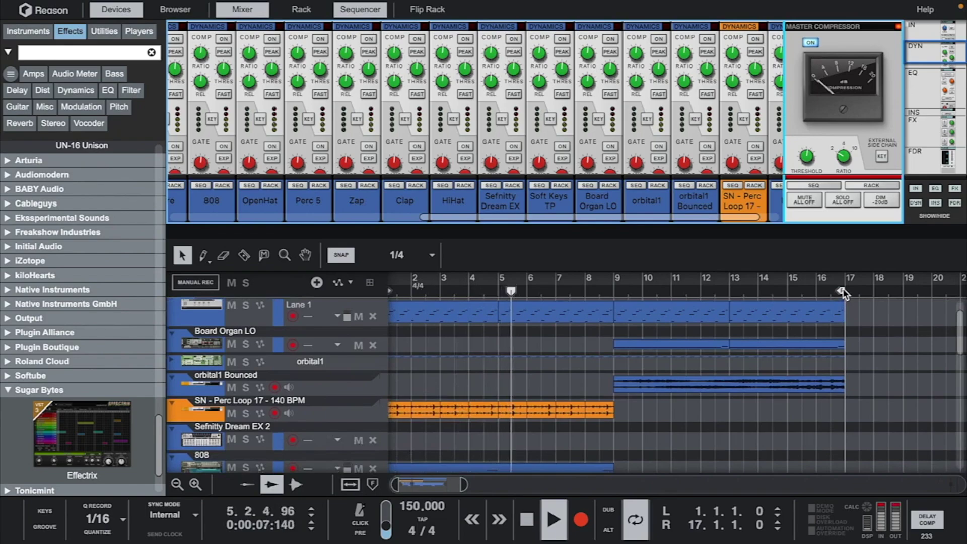
scroll(842, 292, "up", 2)
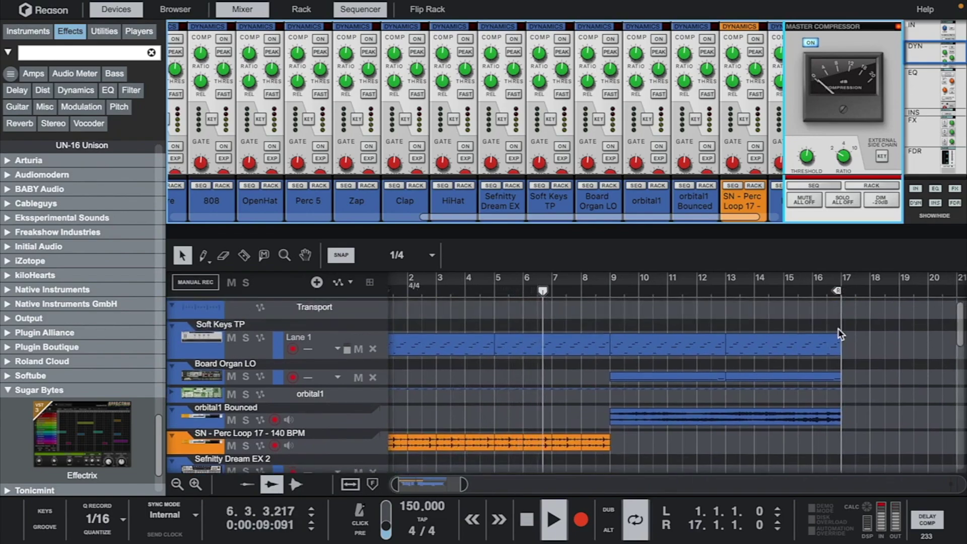
left_click(794, 340)
key("ctrl+d")
scroll(797, 397, "right", 5)
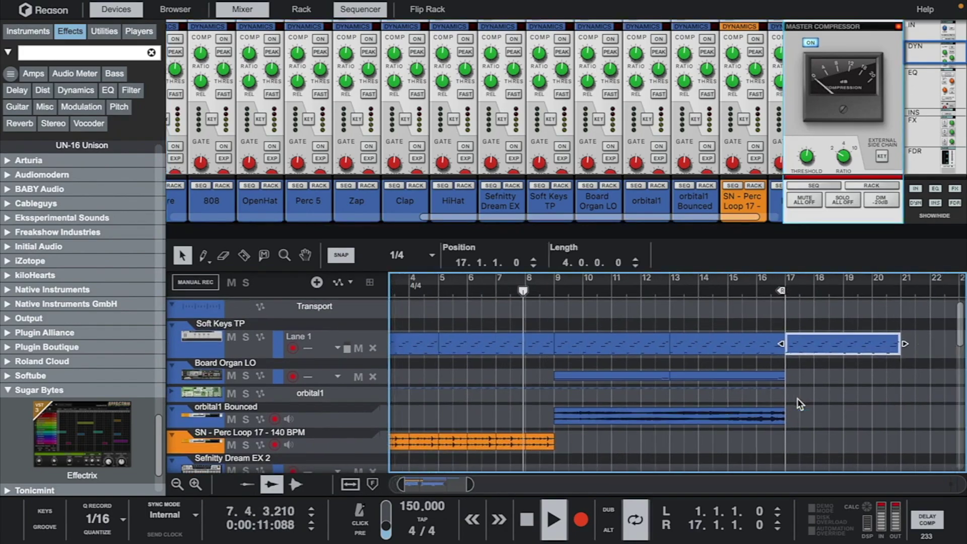
scroll(797, 398, "down", 1)
scroll(797, 398, "down", 3)
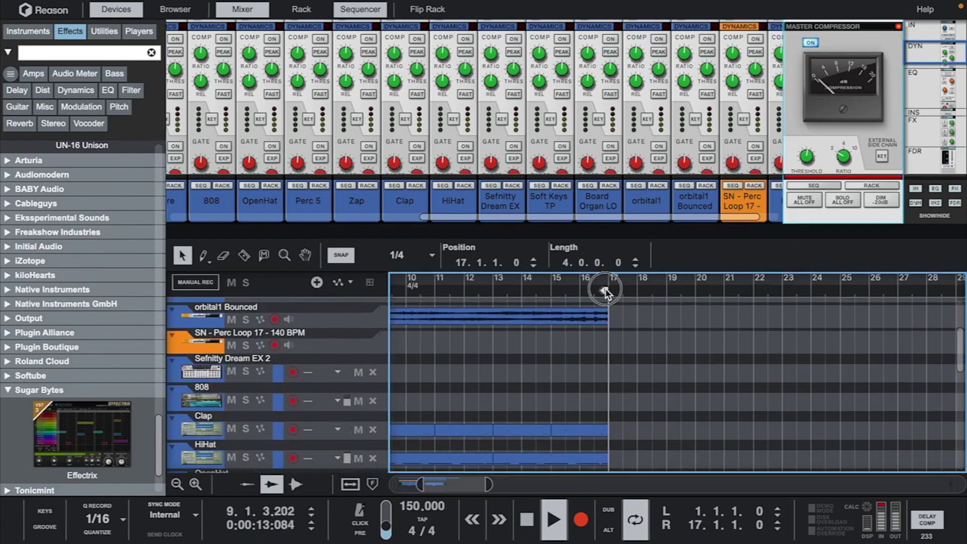
left_click_drag(605, 291, 770, 291)
Step: Copy the last OpenHat clip to bar 17 and shorten the copy to three beats
scroll(674, 401, "down", 7)
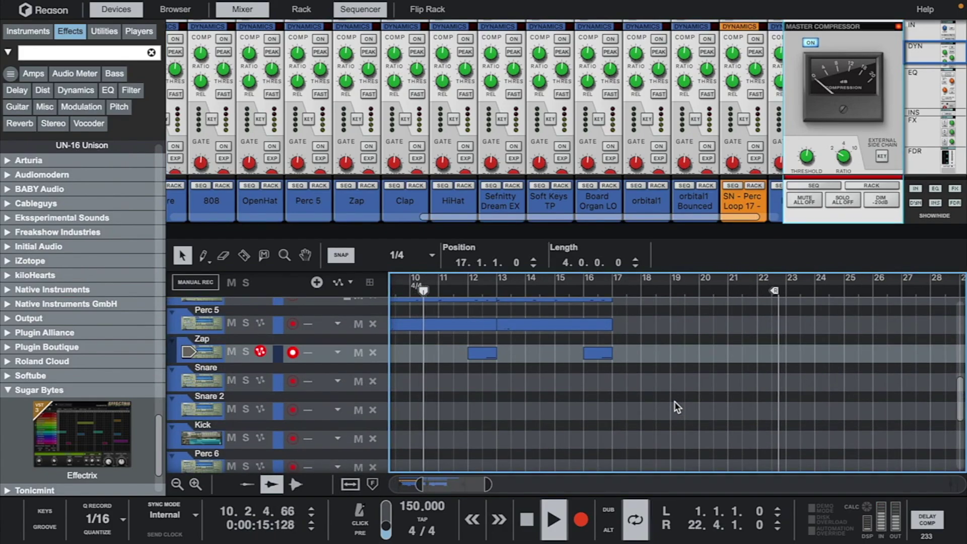
scroll(619, 368, "up", 3)
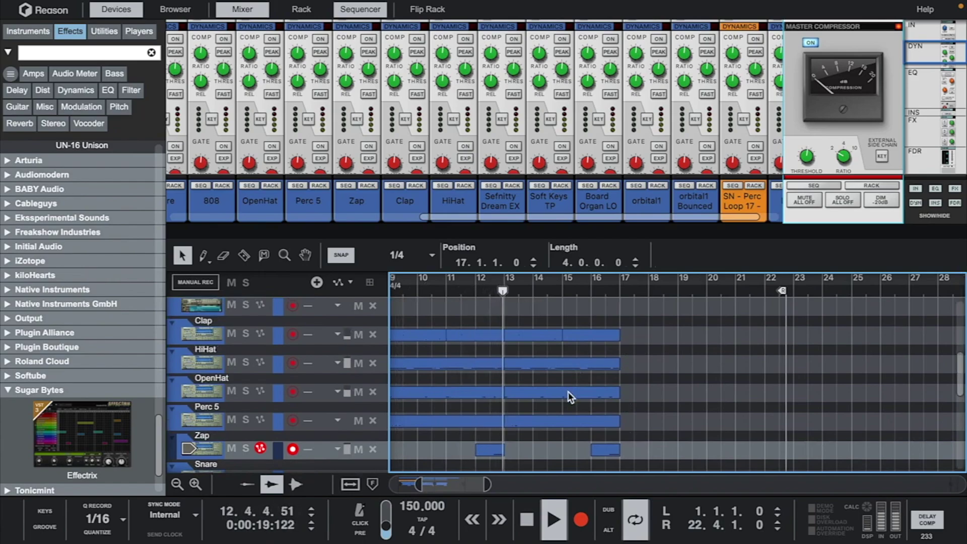
key("ctrl+v")
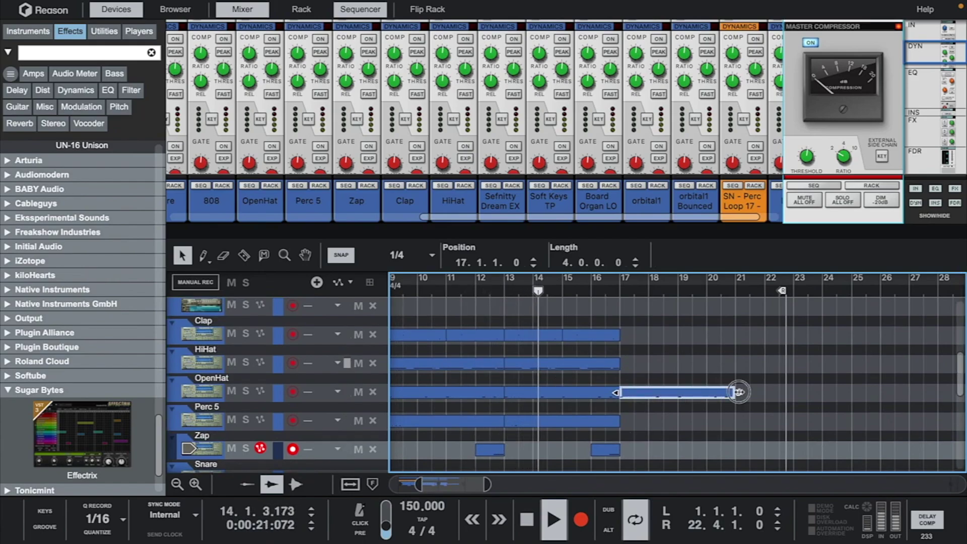
left_click_drag(738, 393, 653, 393)
Step: Copy the last Board Organ LO clip to bar 17, and duplicate it together with the Soft Keys TP clip to bar 21
scroll(643, 396, "up", 5)
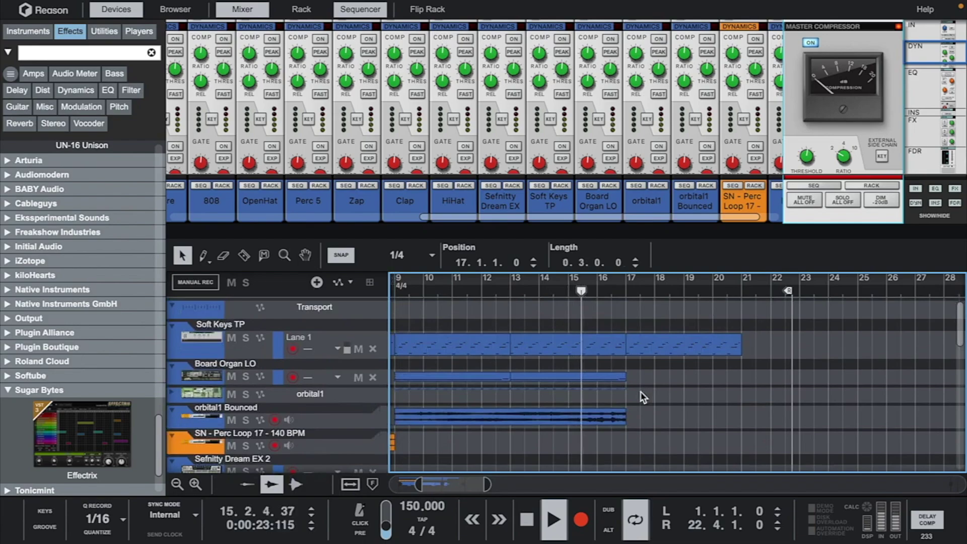
key("ctrl+v")
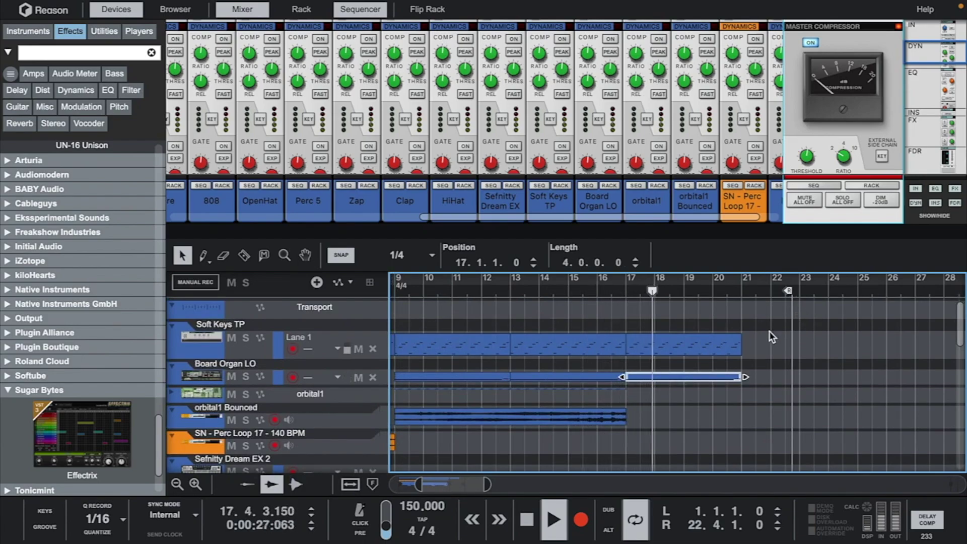
left_click_drag(769, 331, 702, 377)
key("ctrl+d")
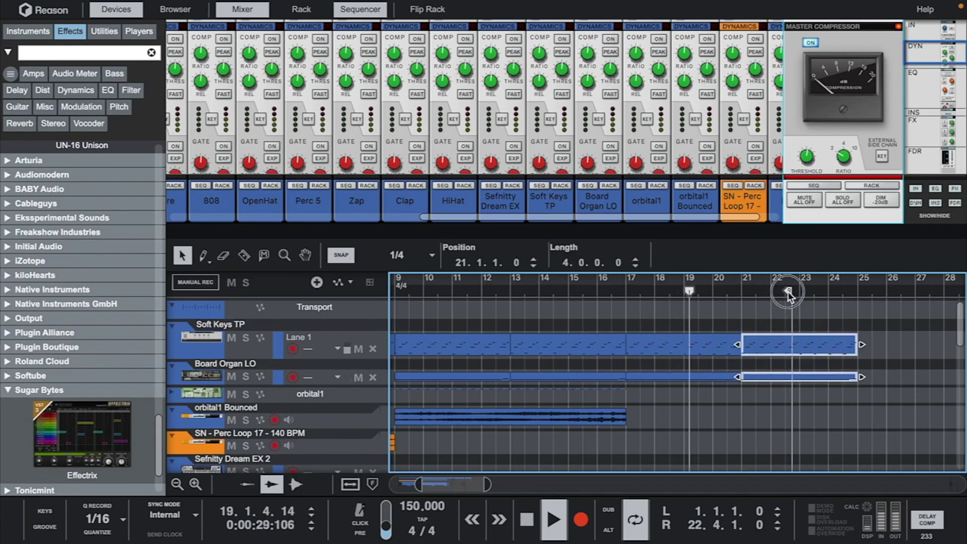
Step: Move the loop's right locator past the duplicated melody clips to 26.2.1
left_click_drag(788, 292, 859, 292)
scroll(835, 359, "down", 4)
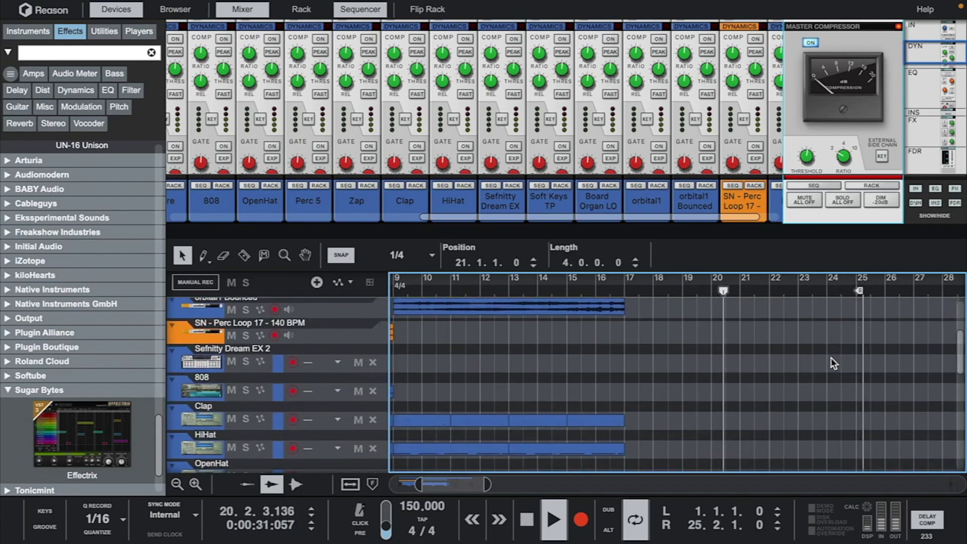
scroll(834, 364, "down", 4)
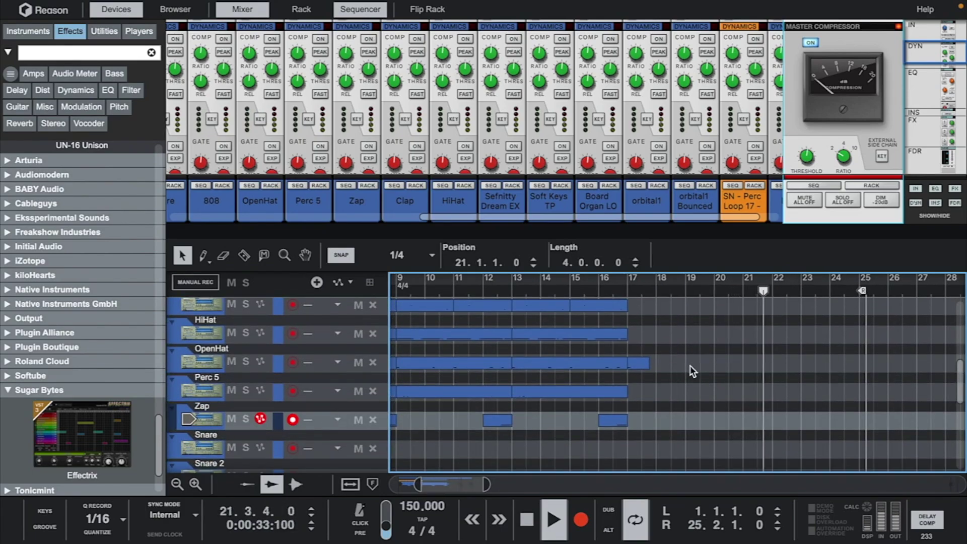
scroll(863, 310, "up", 10)
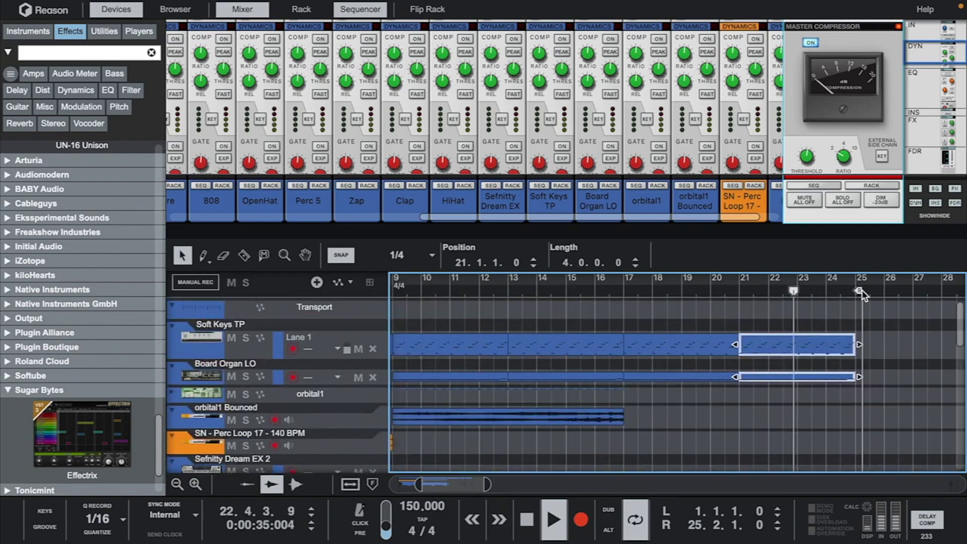
left_click_drag(860, 290, 889, 293)
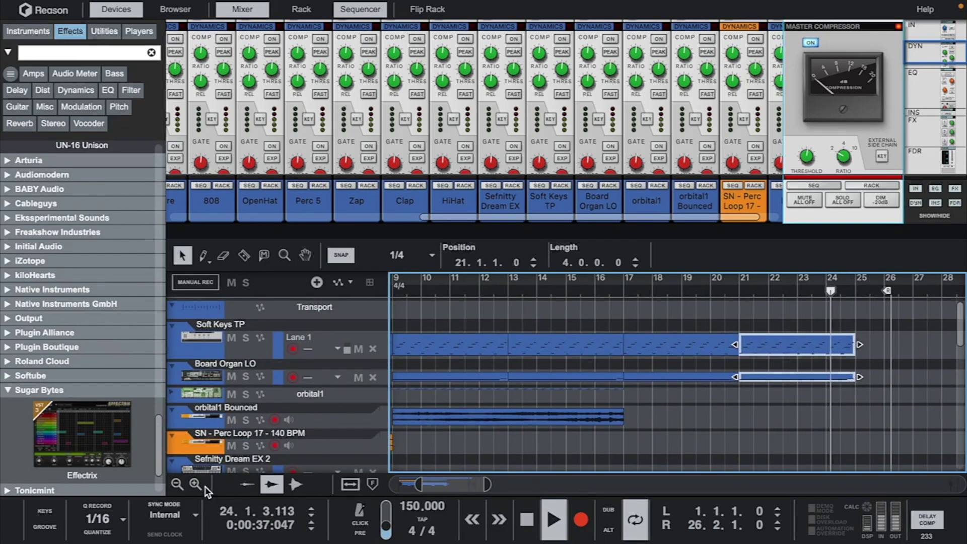